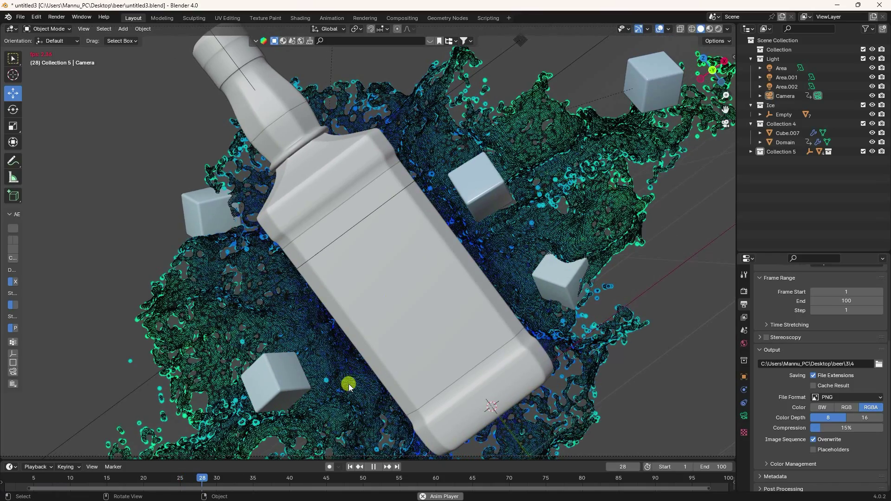
- Stop the animation playback and inspect the finished bottle, splash and ice cube scene in material preview and rendered shading
left_click(374, 467)
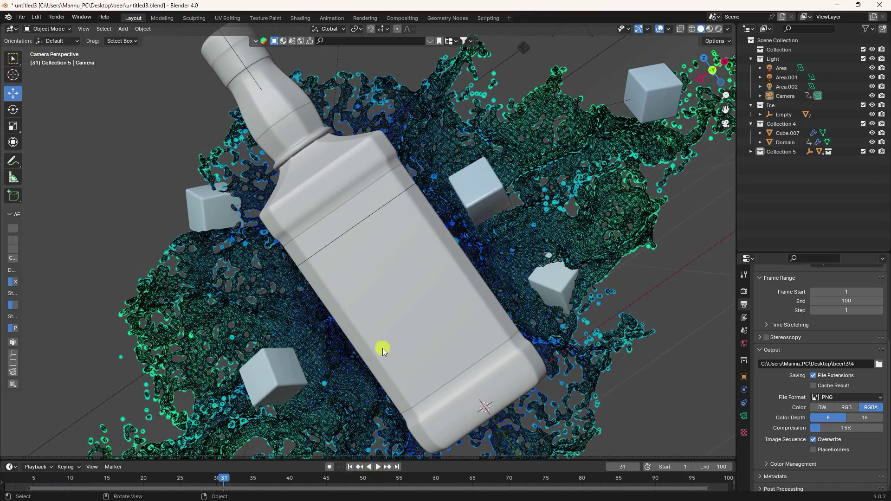
middle_click_drag(383, 348, 290, 312)
scroll(291, 315, "up", 6)
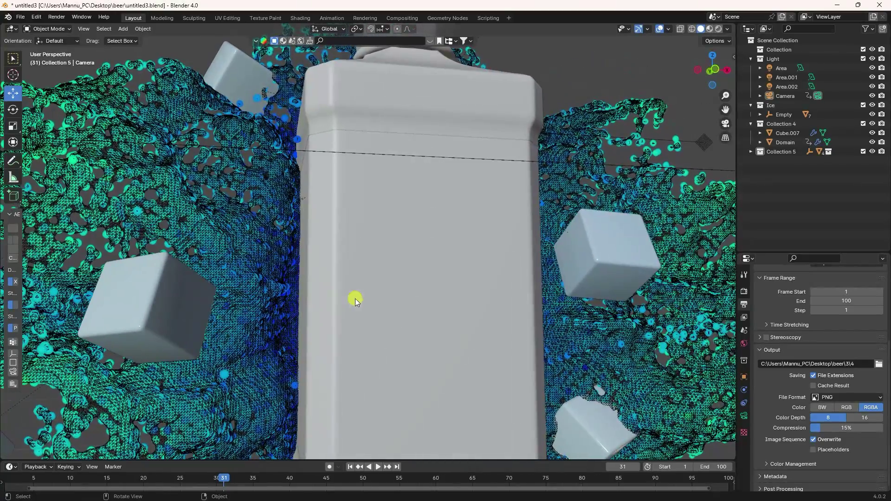
left_click(712, 29)
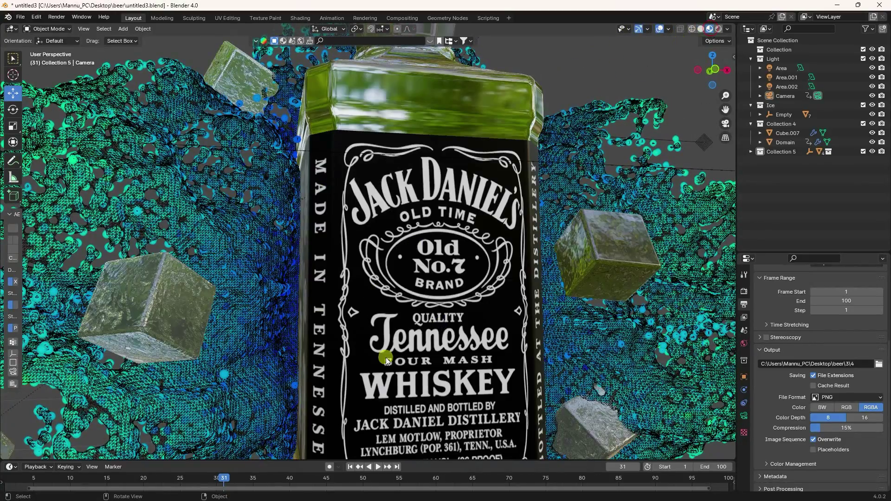
scroll(290, 266, "down", 6)
mouse_move(270, 267)
middle_mouse_down()
mouse_move(290, 266)
mouse_move(288, 310)
middle_mouse_up()
scroll(287, 310, "up", 6)
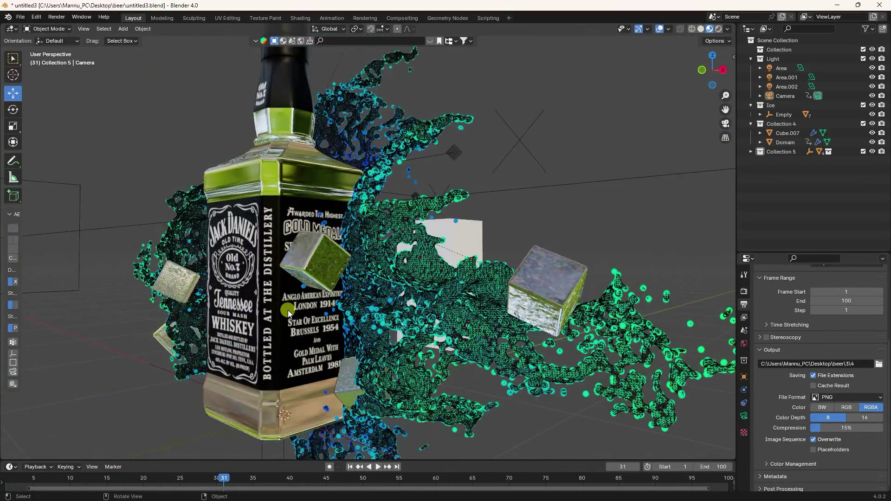
left_click(721, 28)
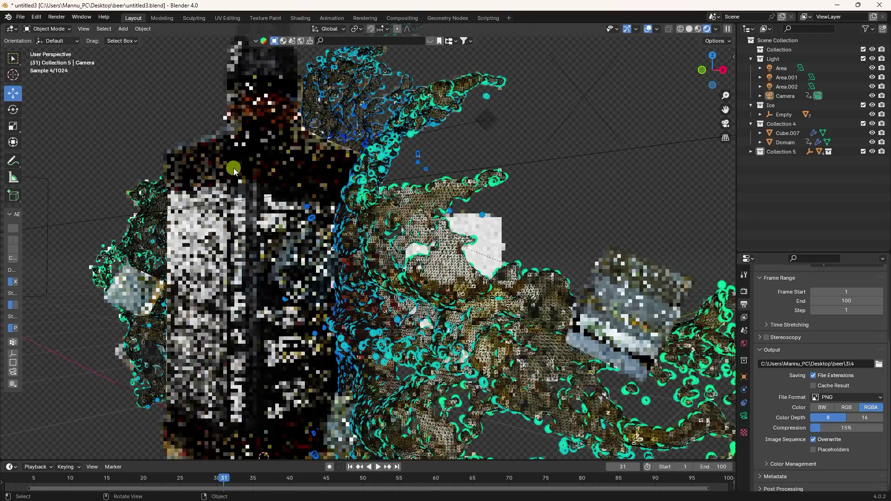
middle_click_drag(319, 293, 349, 268)
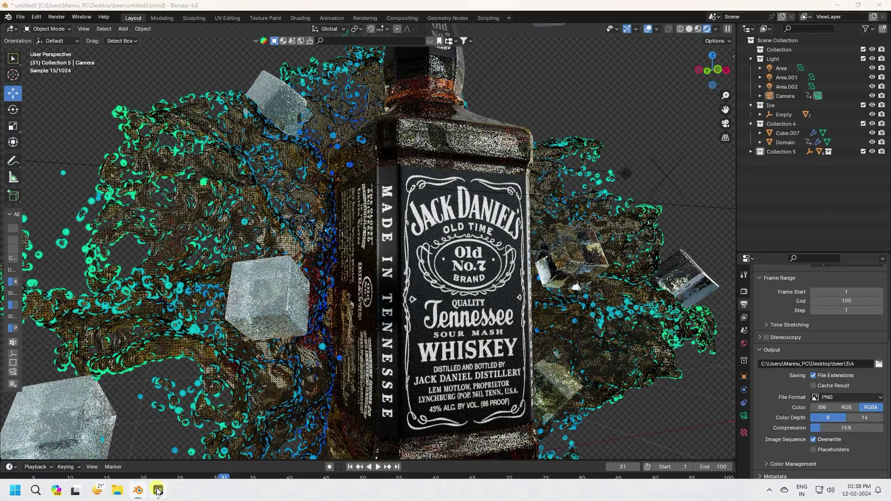
- Switch to After Effects and play the preview of the finished Comp composition, then stop it
left_click(138, 491)
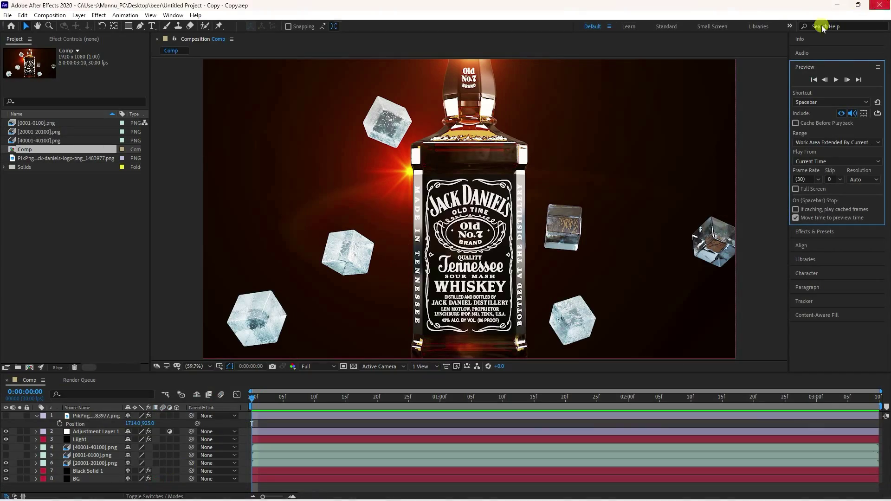
left_click(837, 80)
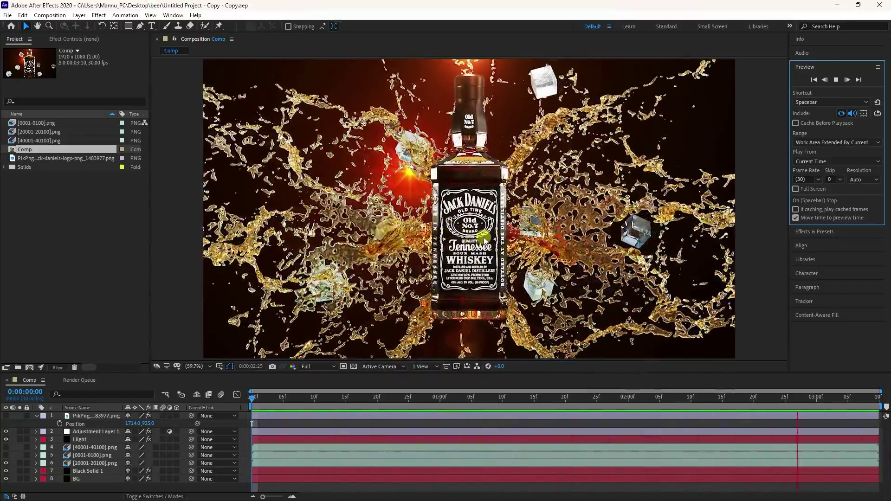
left_click(841, 79)
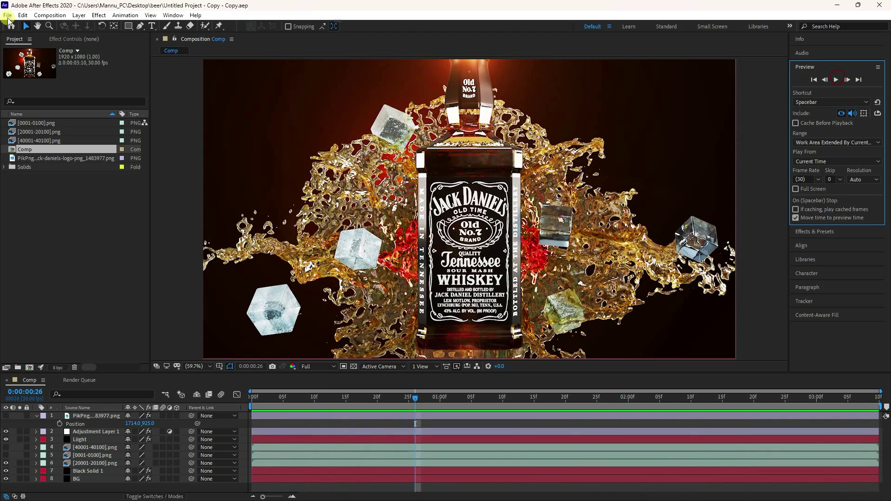
- Create a new, empty After Effects project in place of the open one
left_click(8, 15)
mouse_move(21, 27)
left_click(186, 26)
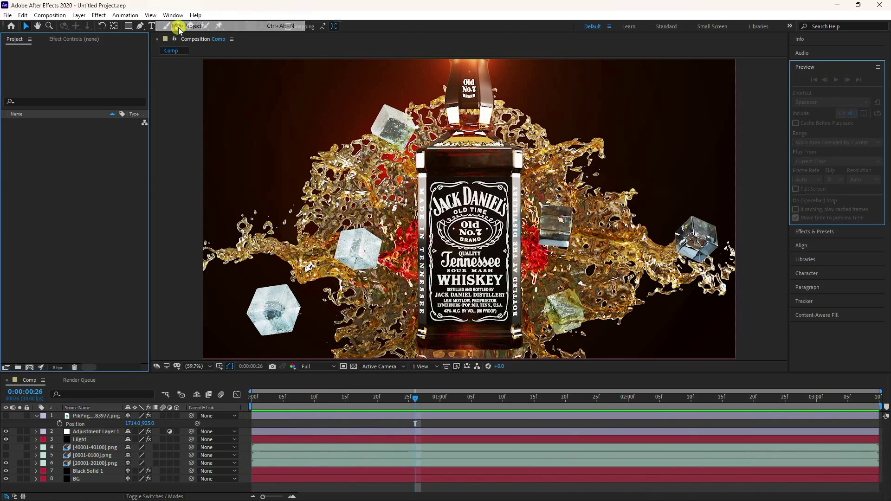
- Switch to Blender, start a new General file without saving changes, and delete the default camera, cube and light
left_click(137, 492)
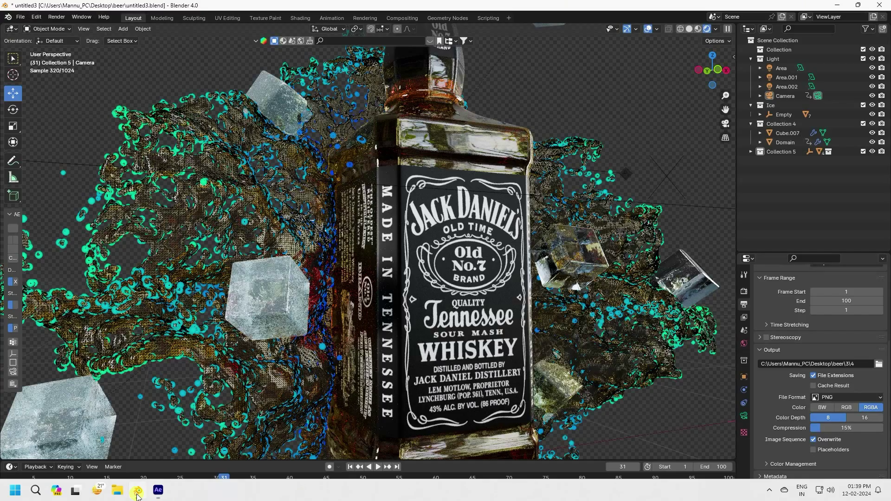
left_click(20, 21)
mouse_move(40, 26)
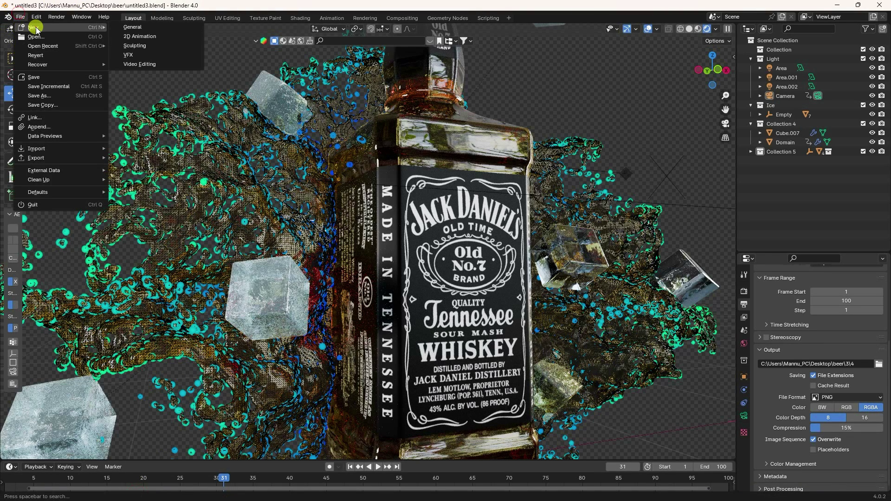
left_click(163, 28)
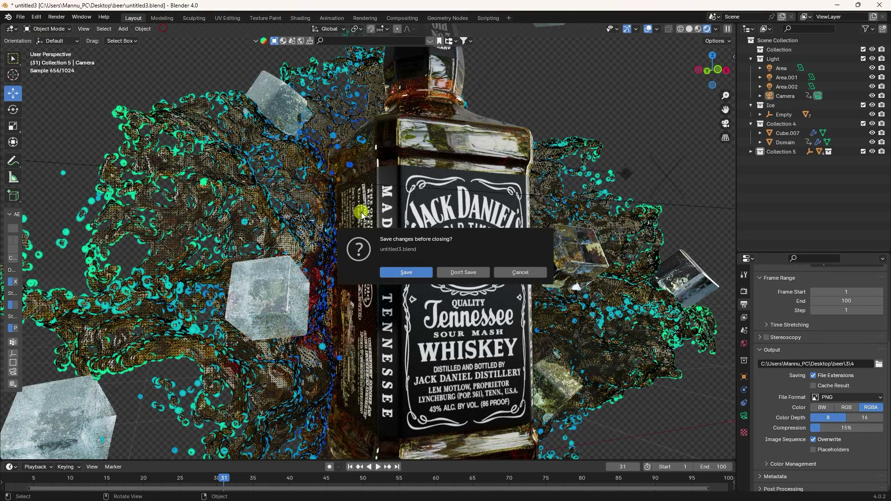
left_click(460, 272)
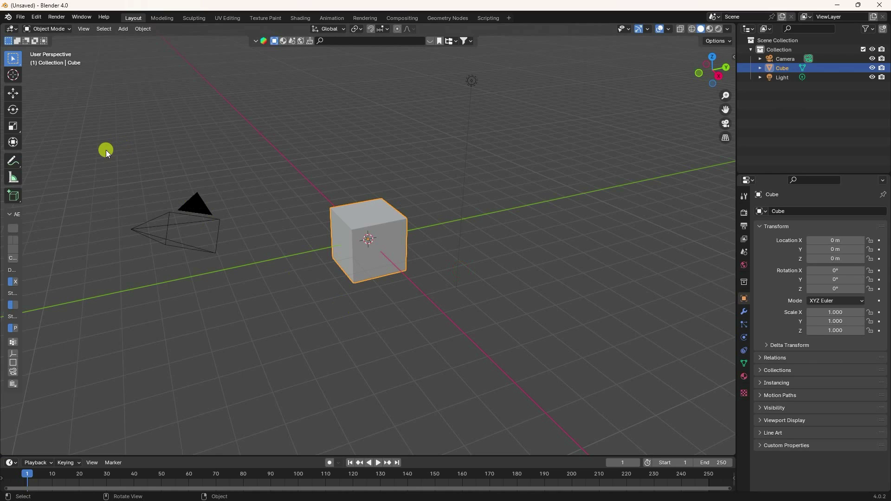
left_click_drag(106, 149, 573, 329)
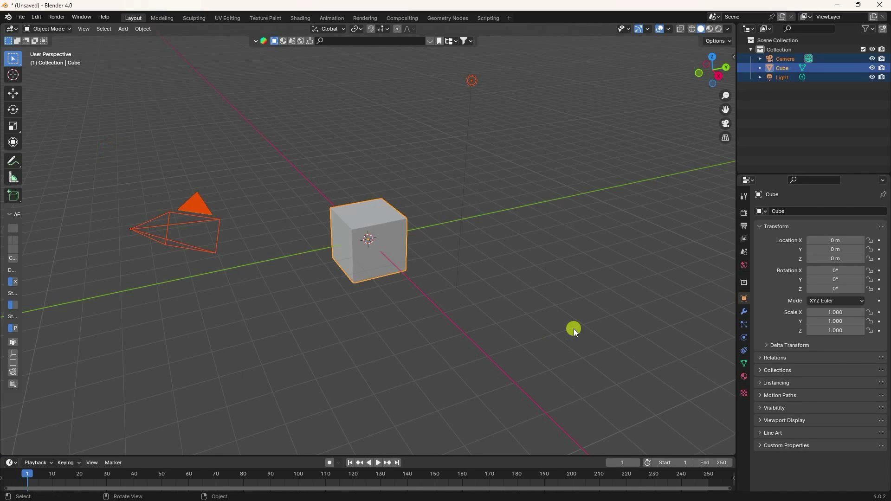
key("Delete")
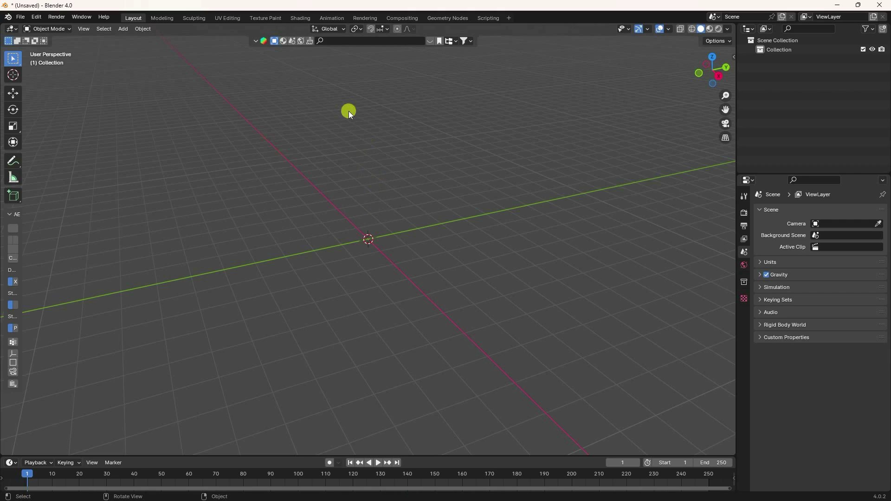
- Search the asset library for "jack", place the Whisky Jack Daniels bottle near the world origin, and close the results
left_click(335, 40)
key("Return")
mouse_move(464, 107)
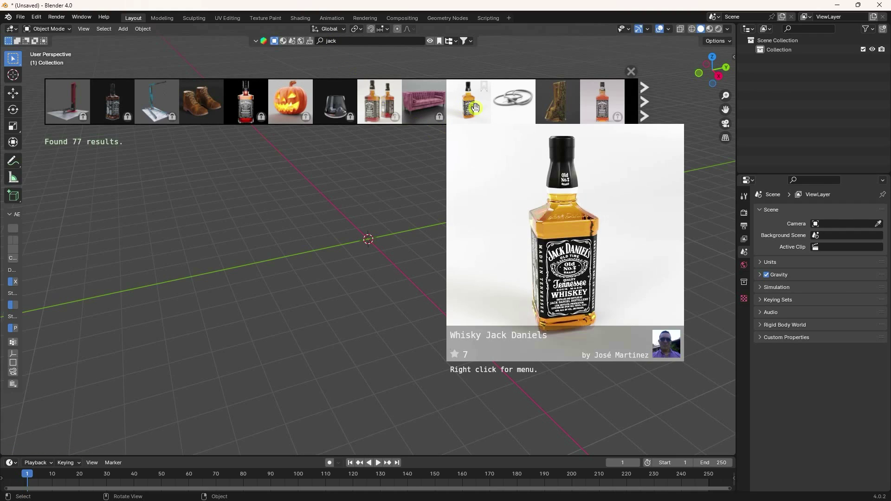
left_click_drag(468, 107, 367, 240)
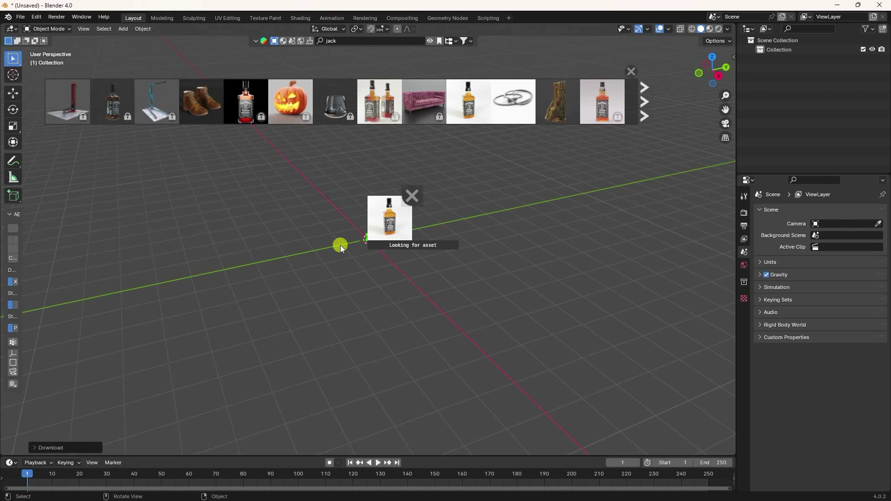
left_click(639, 77)
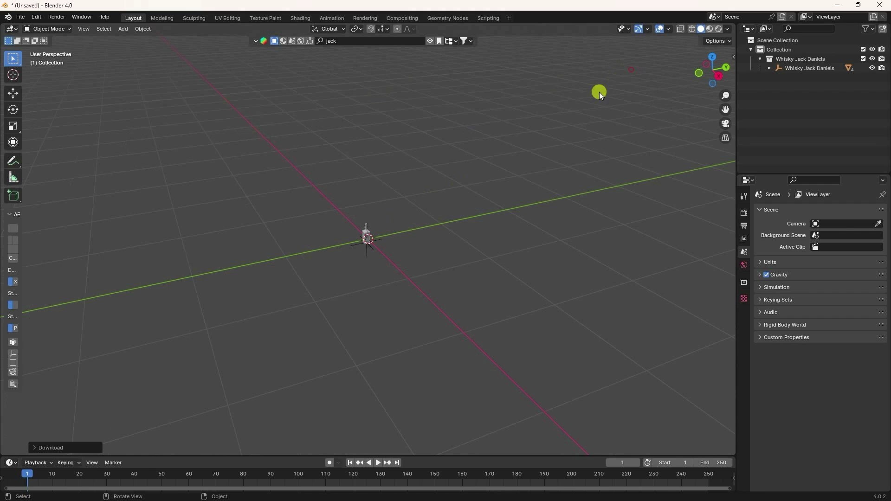
- Set the Whisky Jack Daniels parent empty's X and Y location to 0 m and its Z rotation to 0°
scroll(364, 235, "up", 6)
middle_click_drag(356, 230, 453, 208)
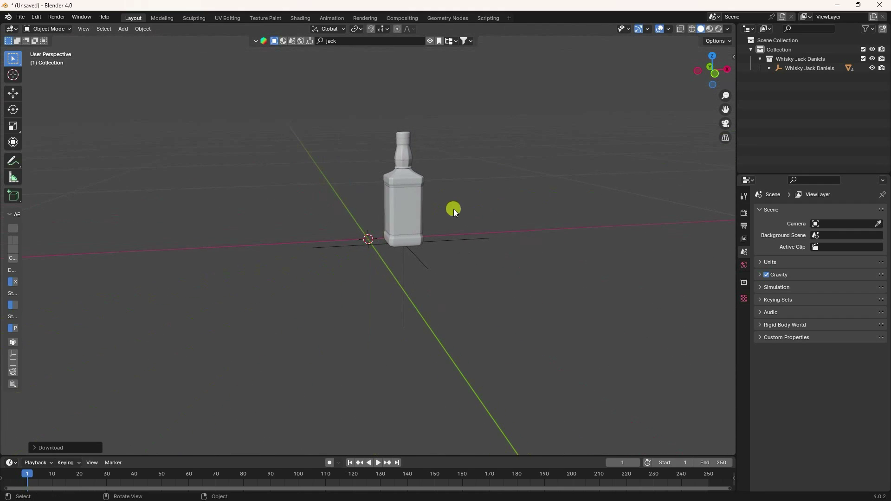
left_click(799, 69)
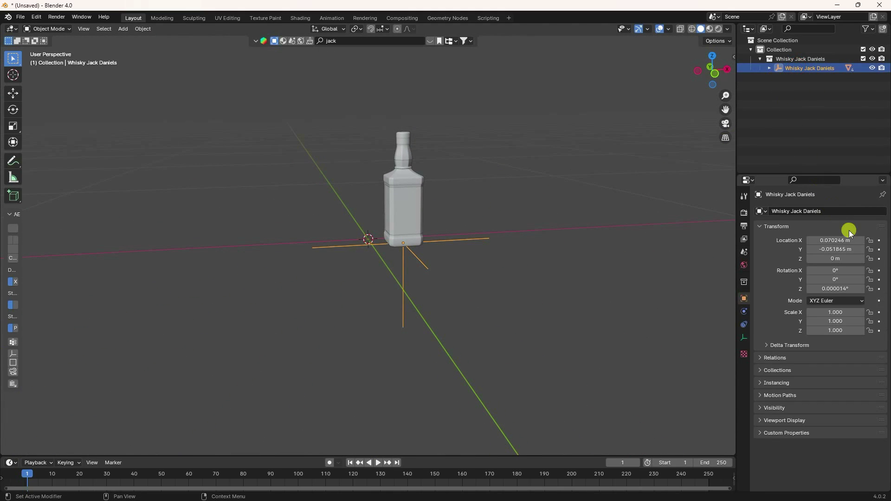
left_click(837, 242)
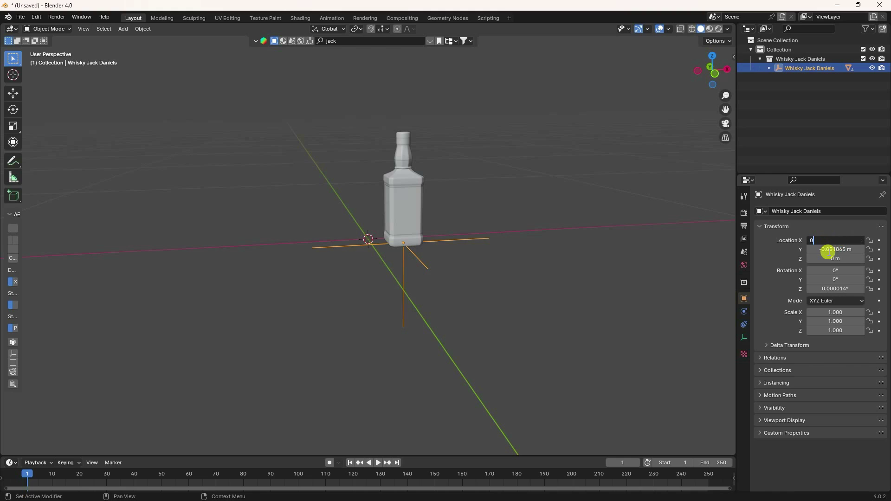
key("Return")
key("Return")
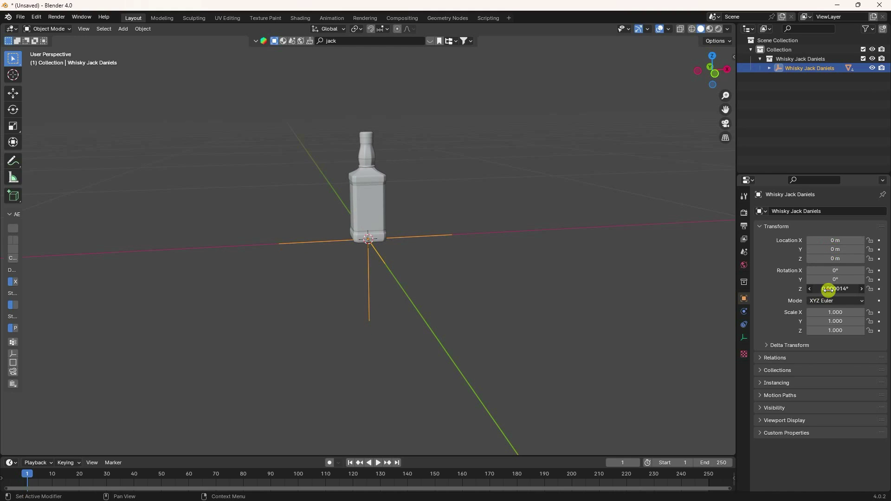
key("Return")
- Select the whole Whisky Jack Daniels hierarchy and scale it uniformly by a factor of 8
right_click(798, 66)
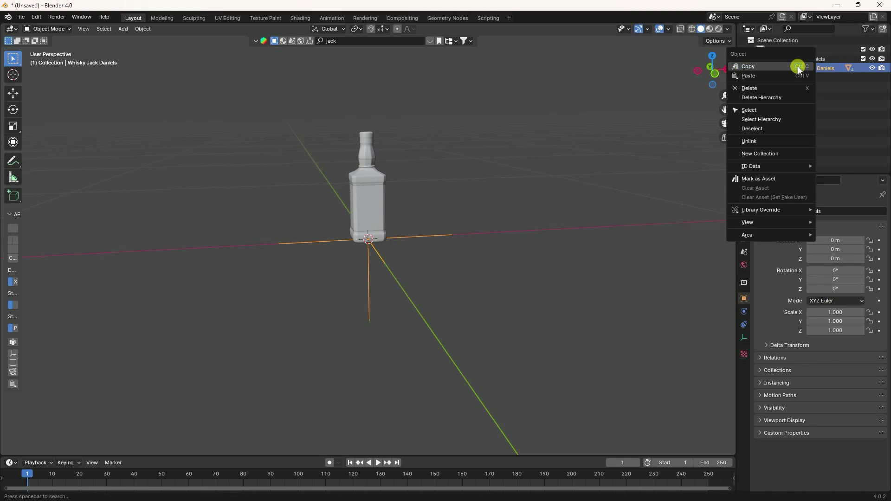
left_click(768, 119)
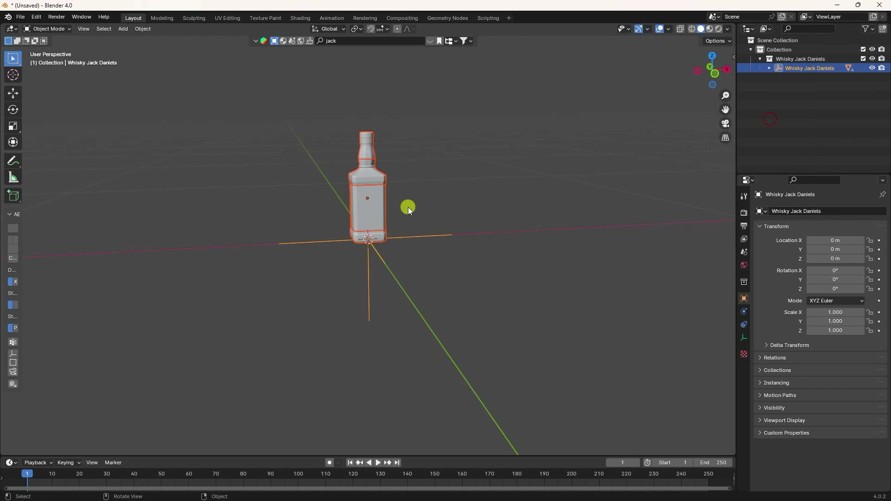
key("s")
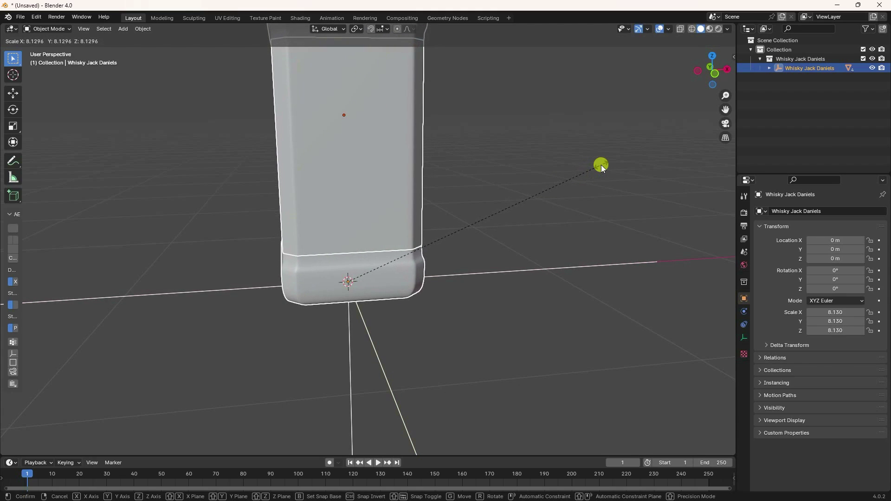
type("8")
key("Return")
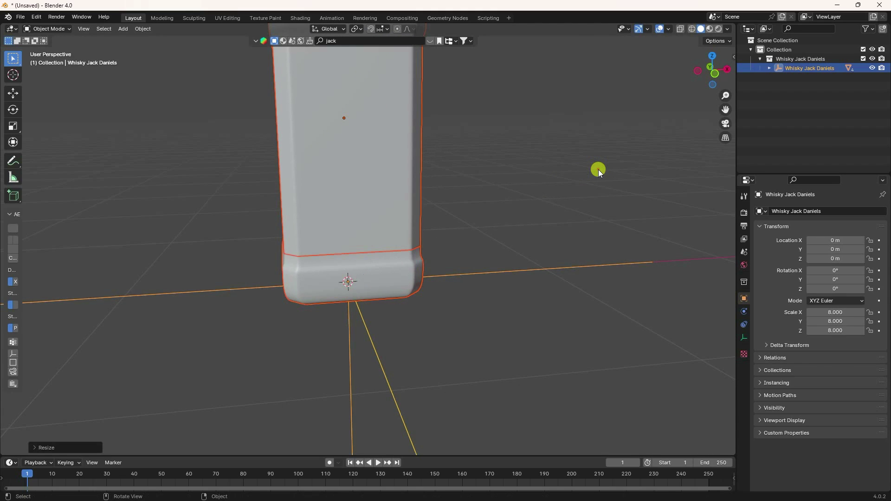
- Display the enlarged bottle in material preview shading, deselect it, and examine its label and glass up close
scroll(308, 332, "down", 5)
middle_click_drag(383, 264, 407, 285)
scroll(414, 241, "up", 3)
left_click(708, 31)
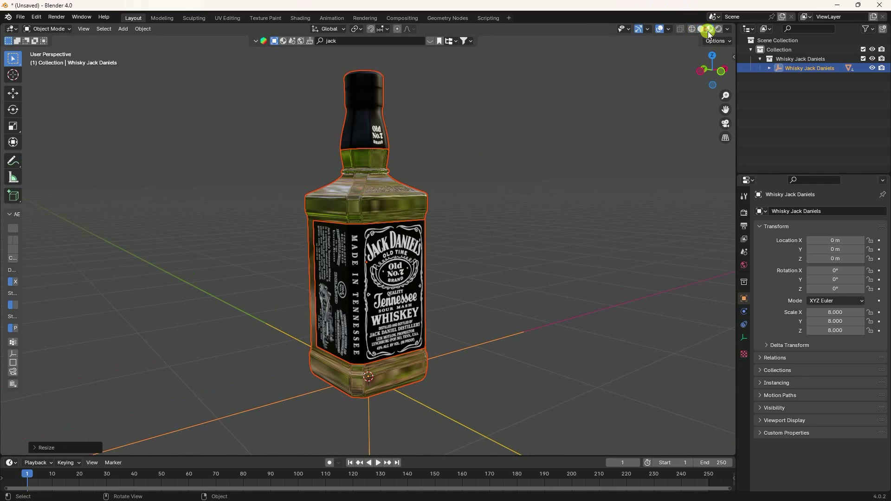
left_click(498, 270)
scroll(417, 316, "up", 5)
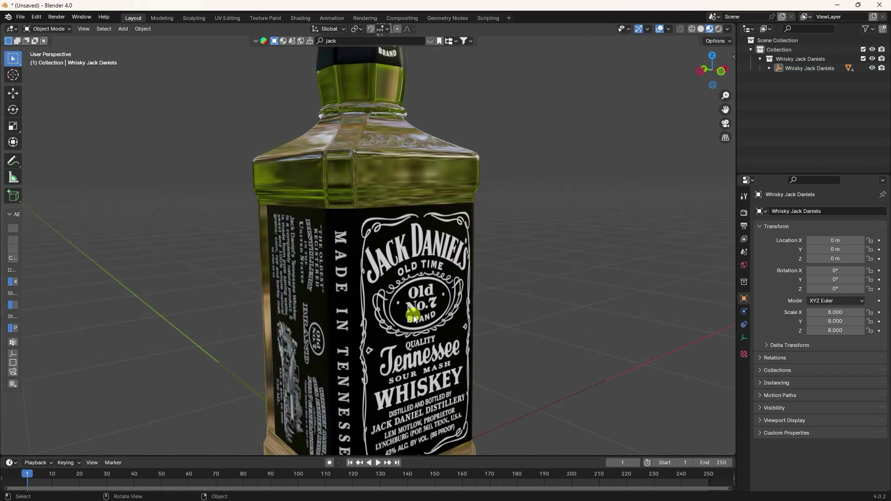
- Set the render engine to Cycles and the render device to GPU Compute
left_click(744, 213)
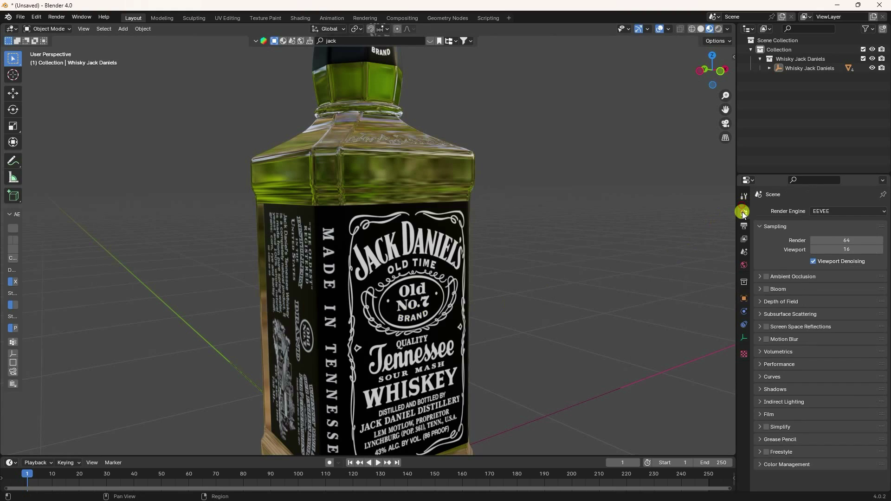
left_click(826, 211)
left_click(823, 243)
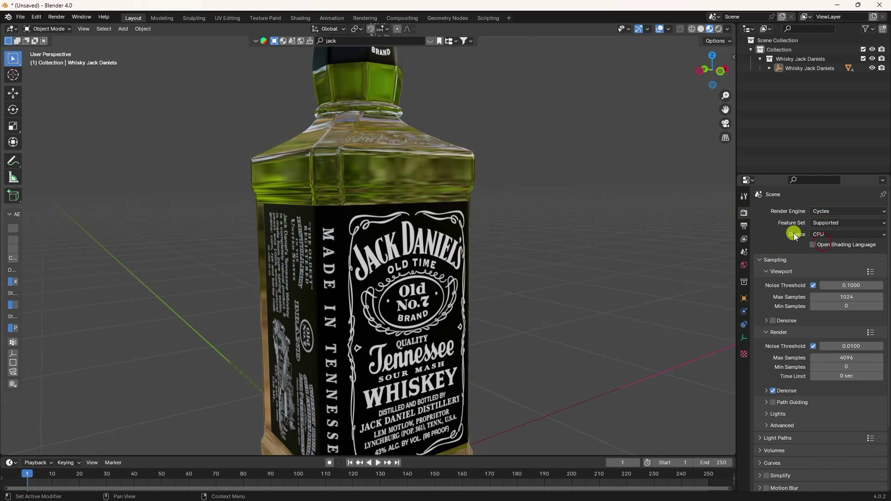
left_click(826, 234)
left_click(823, 255)
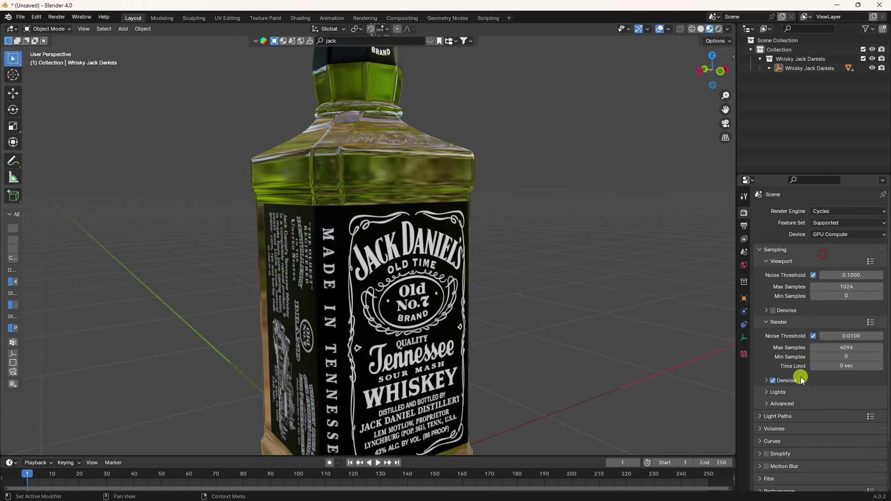
- Set the final render's maximum samples to 512
left_click(845, 349)
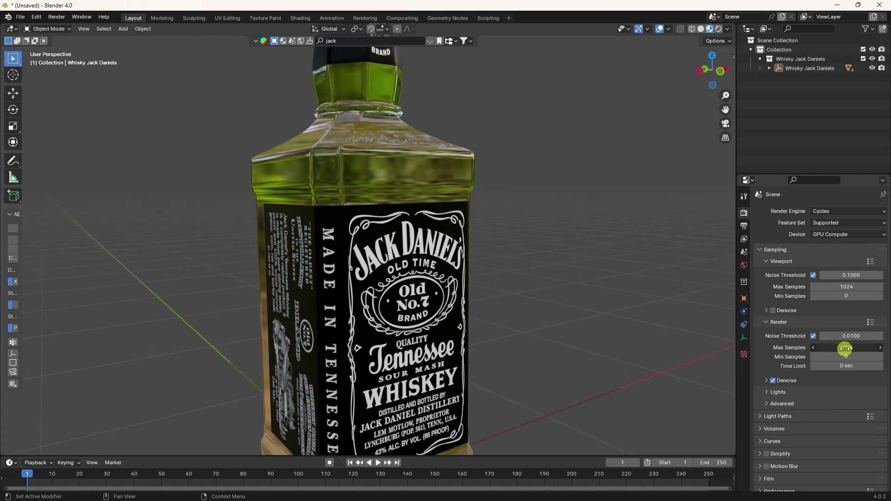
key("Return")
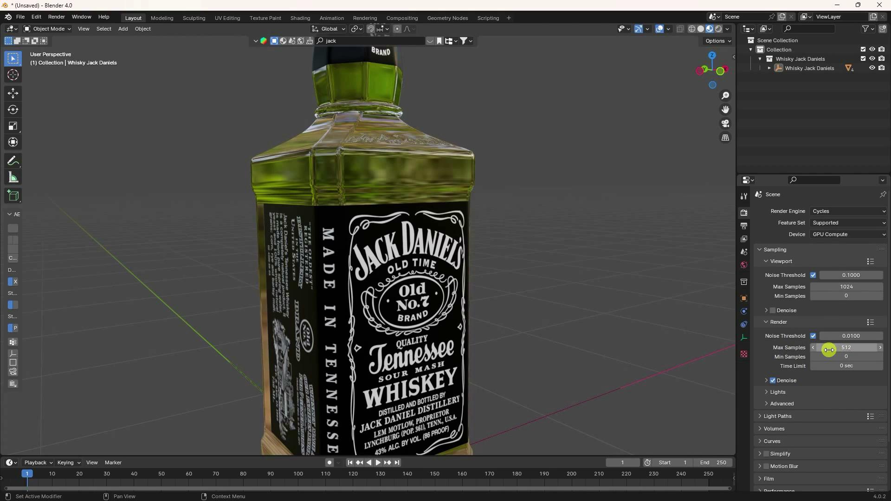
scroll(760, 330, "down", 3)
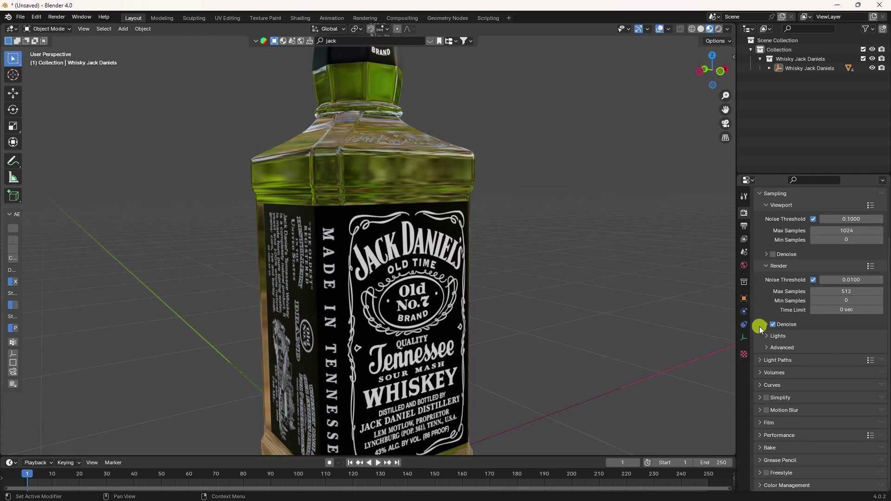
- Enable a transparent film background in the render settings
left_click(760, 423)
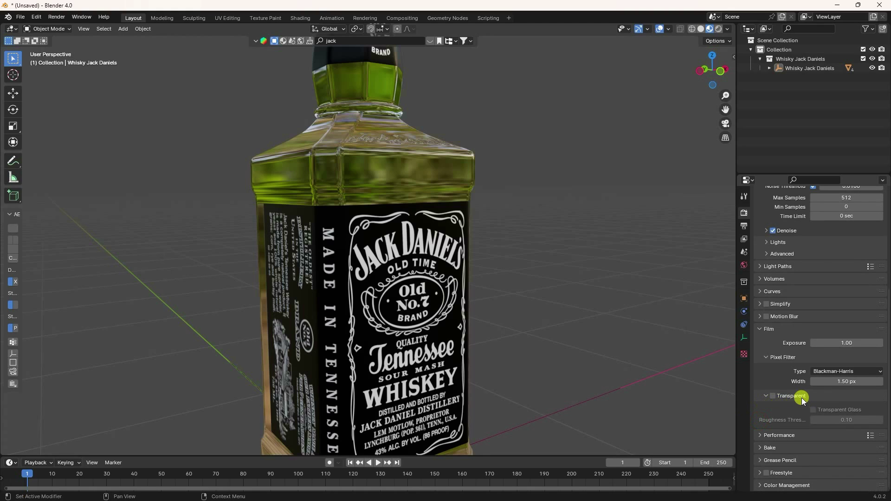
left_click(773, 396)
scroll(764, 213, "up", 8)
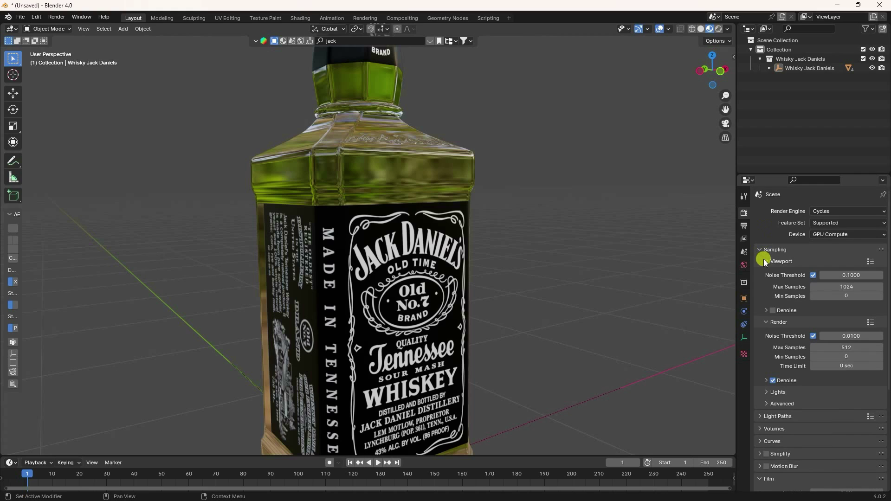
- Add a cube and place it behind the bottle, about 2.4 m along Y and raised about 0.62 m
middle_click_drag(277, 146, 283, 159)
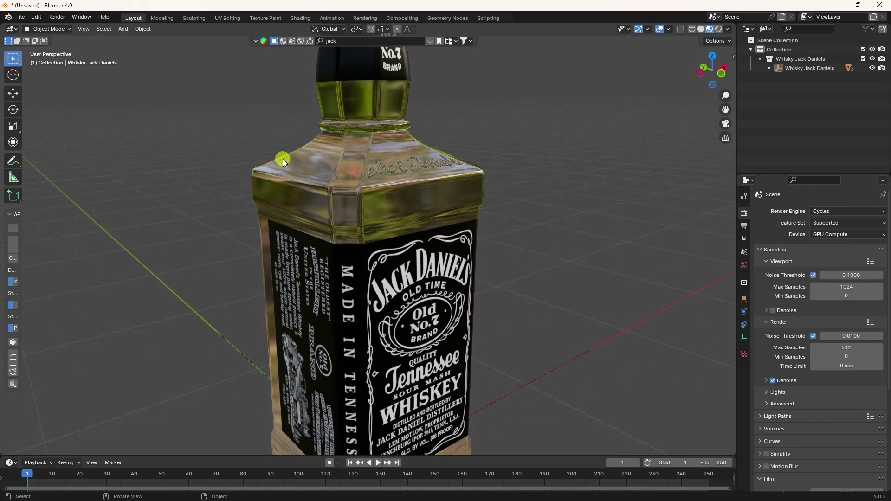
left_click(127, 31)
mouse_move(161, 39)
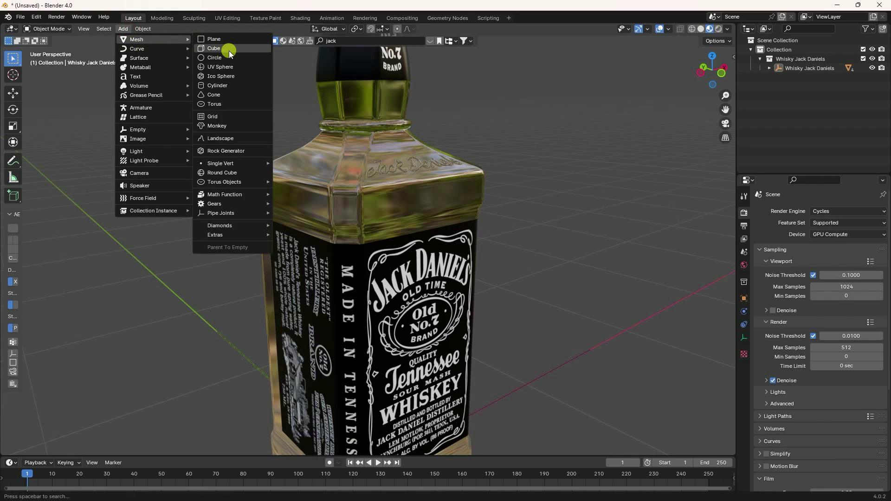
left_click(230, 49)
scroll(312, 215, "down", 5)
middle_click_drag(313, 215, 372, 257)
left_click(13, 94)
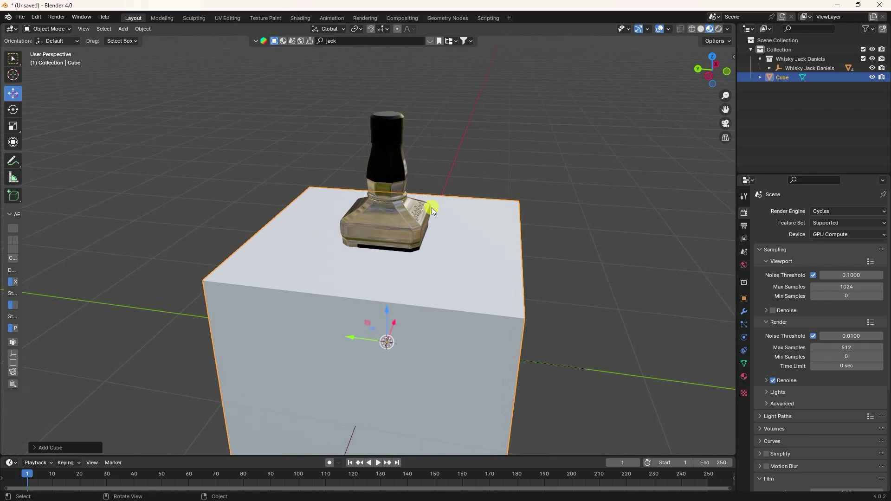
scroll(422, 333, "down", 2)
left_click_drag(339, 284, 217, 249)
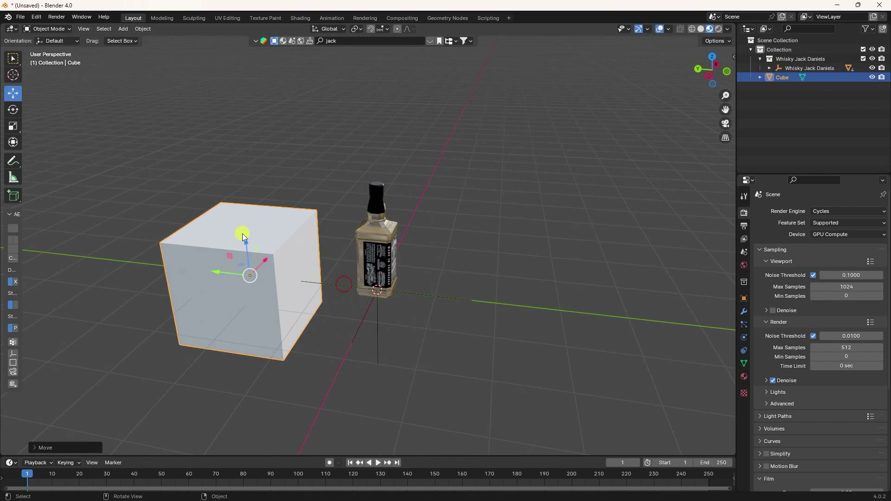
- Add a camera and align it to a front view of the bottle
left_click(124, 29)
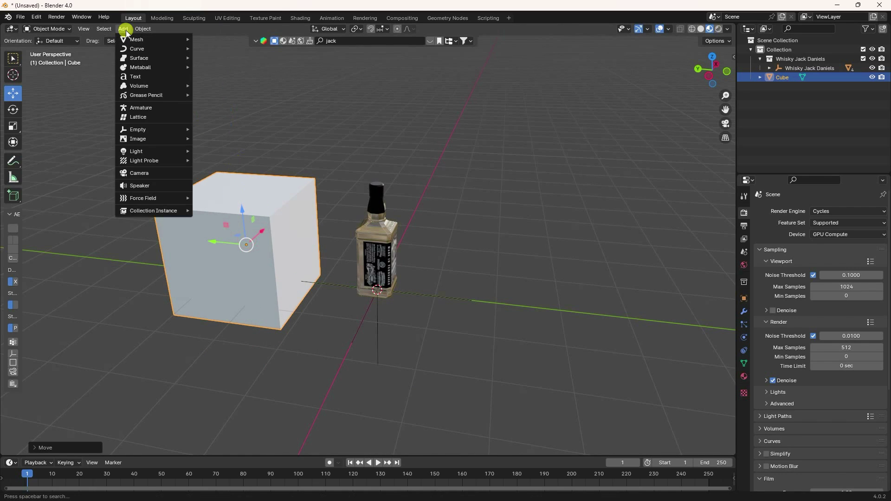
left_click(145, 173)
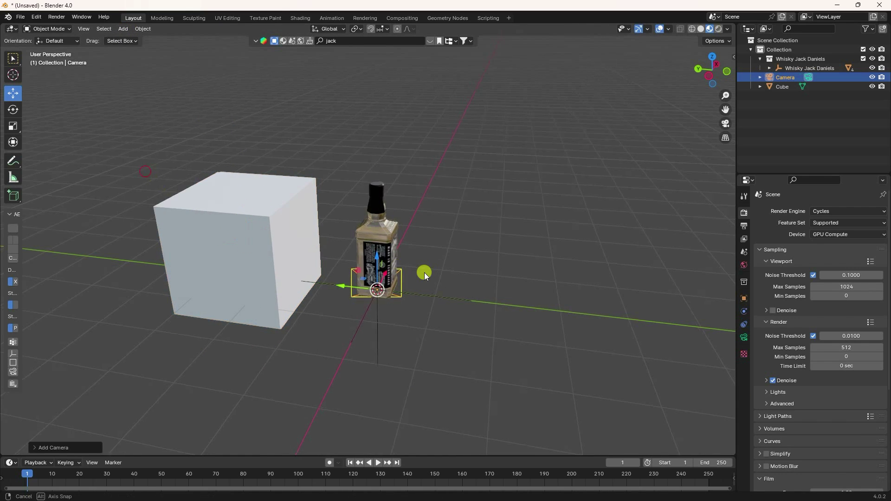
middle_click_drag(424, 272, 357, 222)
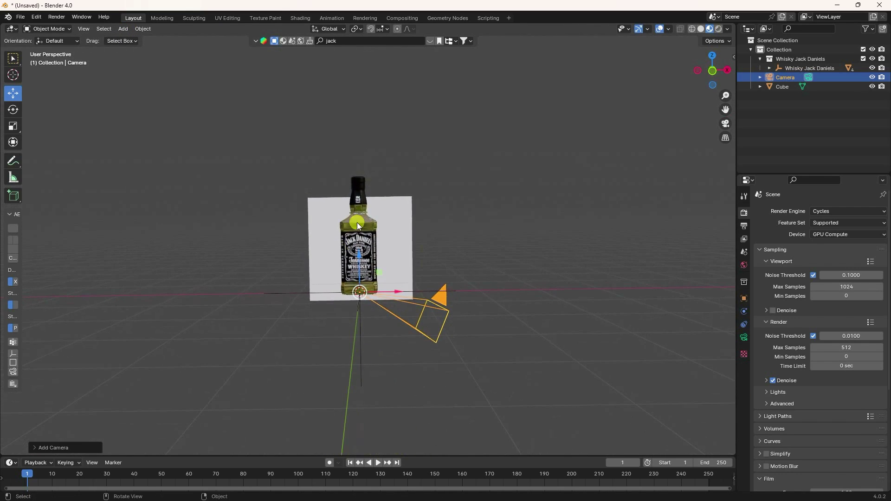
key("KP_0")
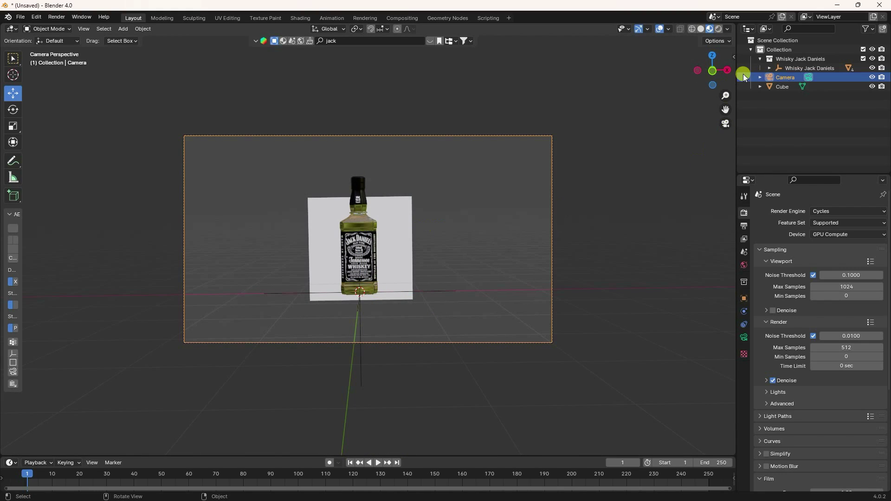
- Create a new collection under the scene collection and move the camera and the cube into it
right_click(762, 117)
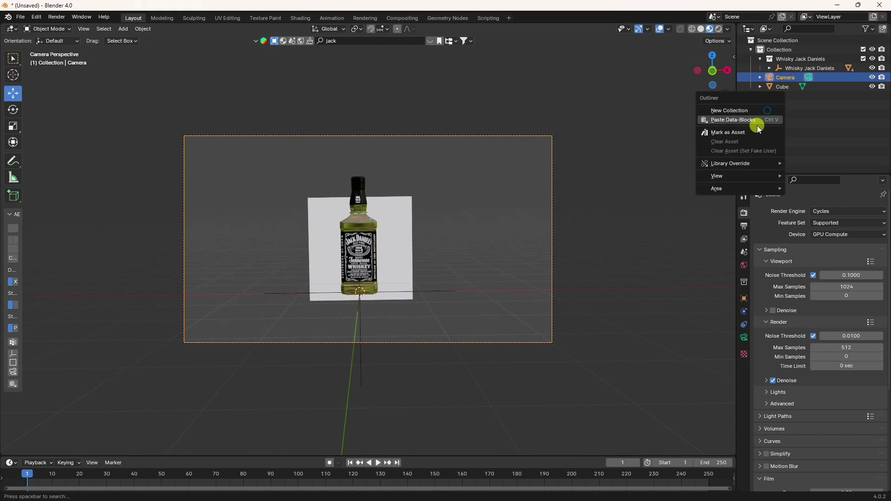
left_click(736, 110)
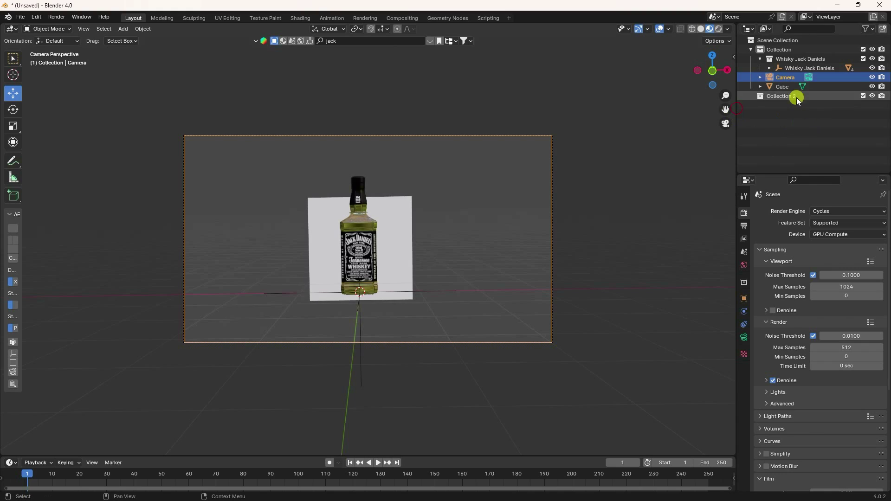
left_click(784, 85)
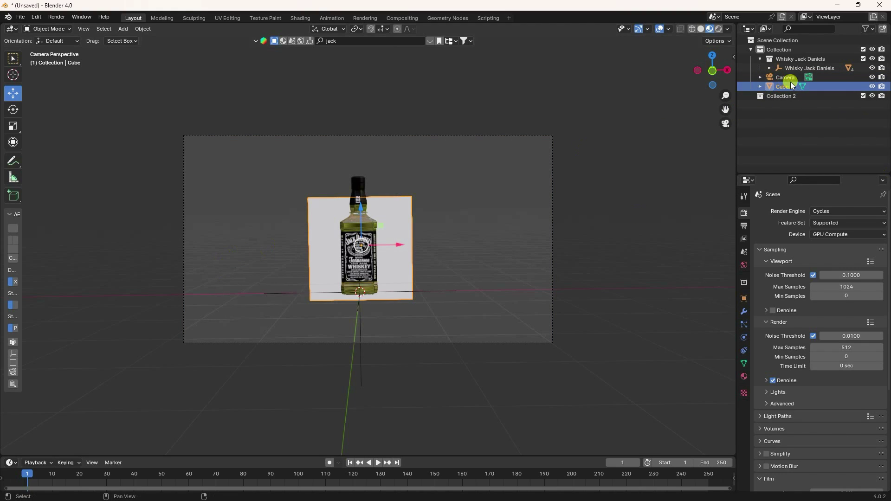
left_click(795, 77, "shift")
left_click_drag(786, 77, 778, 96)
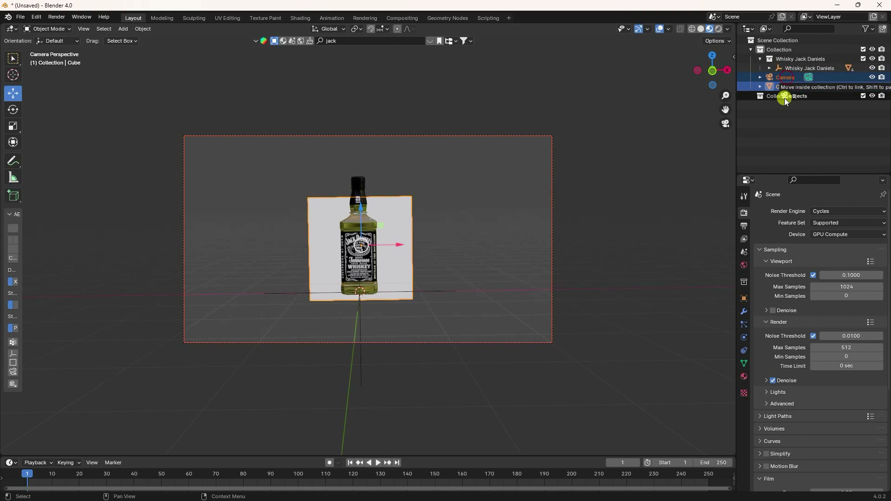
left_click(789, 140)
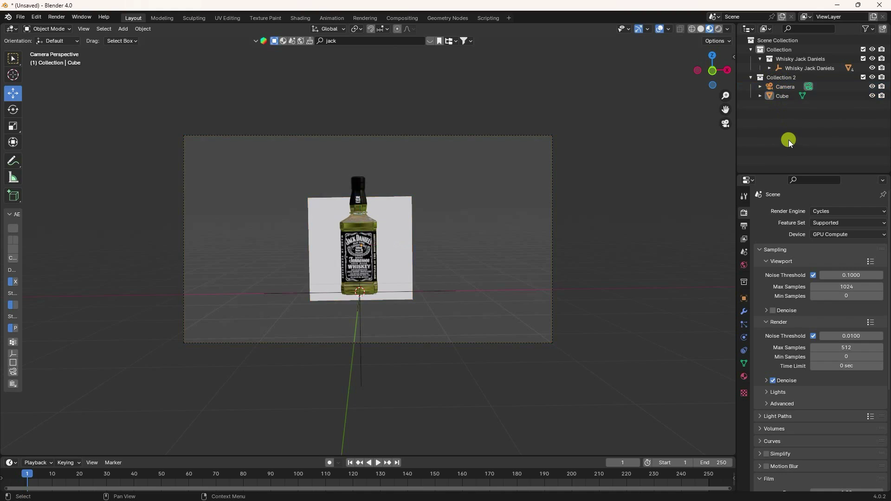
- Set the camera's rotation to X 90°, Y 0° and Z 0°
left_click(783, 88)
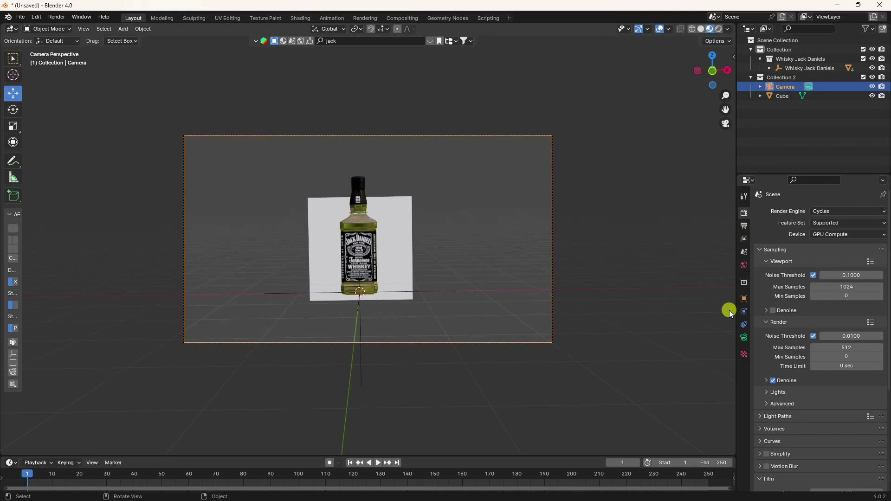
left_click(743, 299)
left_click(837, 267)
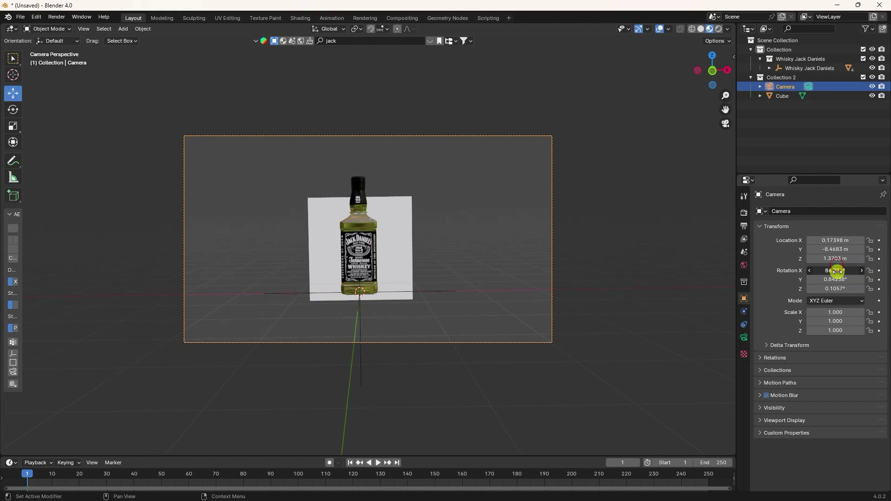
type("90")
key("Tab")
type("0")
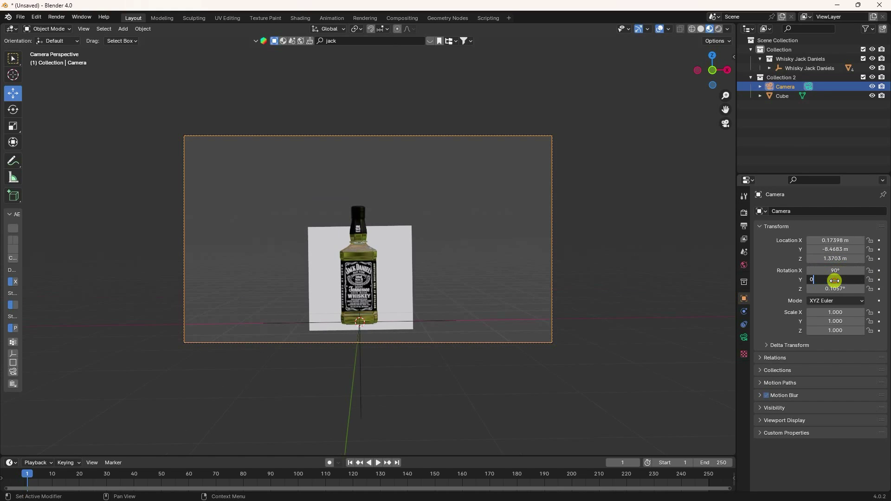
key("Tab")
type("0")
left_click(832, 291)
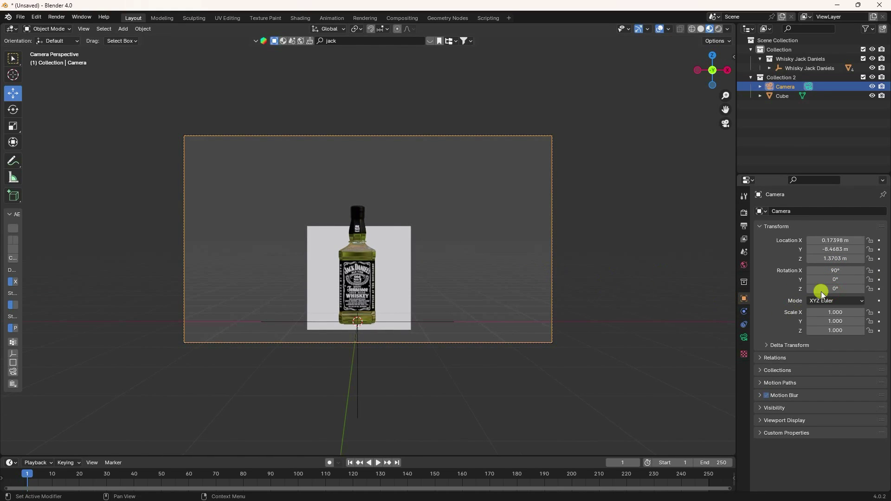
- Set the camera's location to X 0 m, Y -7 m and Z 0.9 m to frame the whole bottle
key("Return")
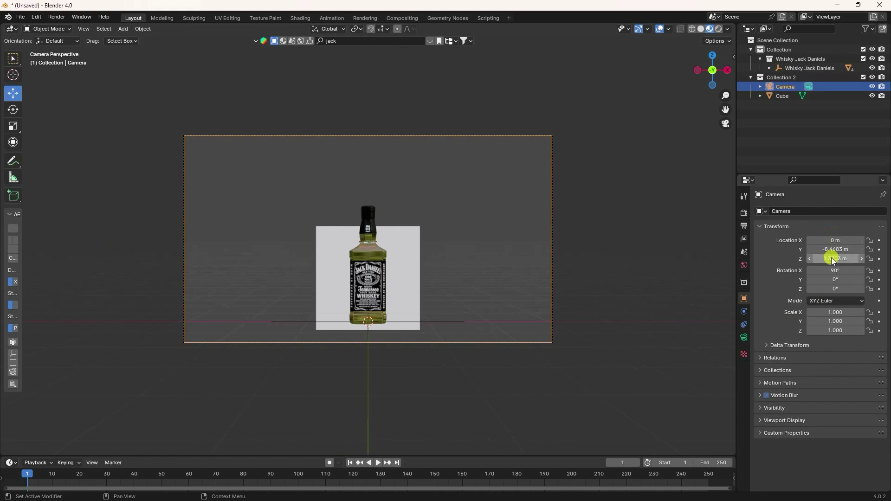
key("Return")
scroll(355, 138, "up", 3)
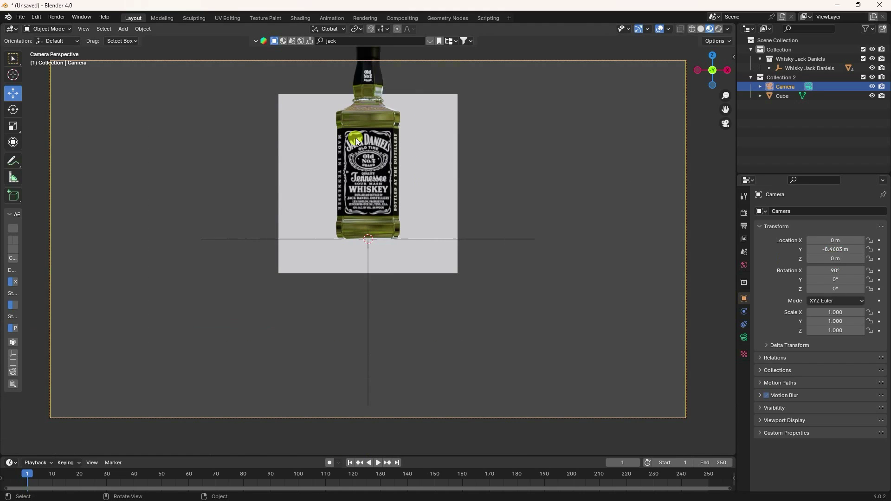
mouse_move(830, 259)
left_mouse_down()
mouse_move(141, 258)
mouse_move(830, 259)
left_mouse_up()
left_click(834, 250)
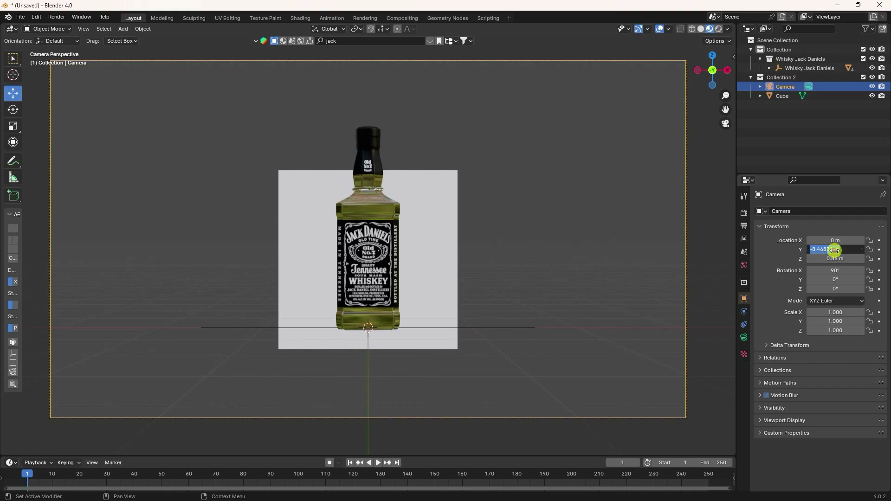
type("-7")
key("Return")
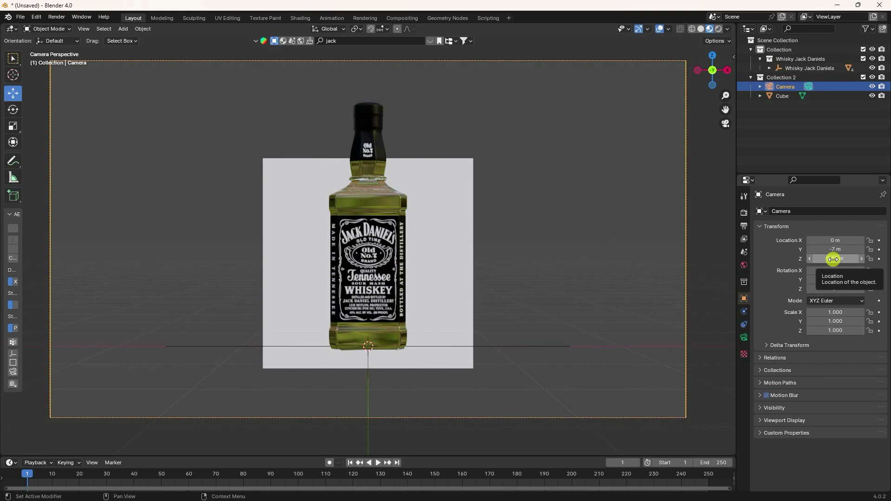
left_click(833, 259)
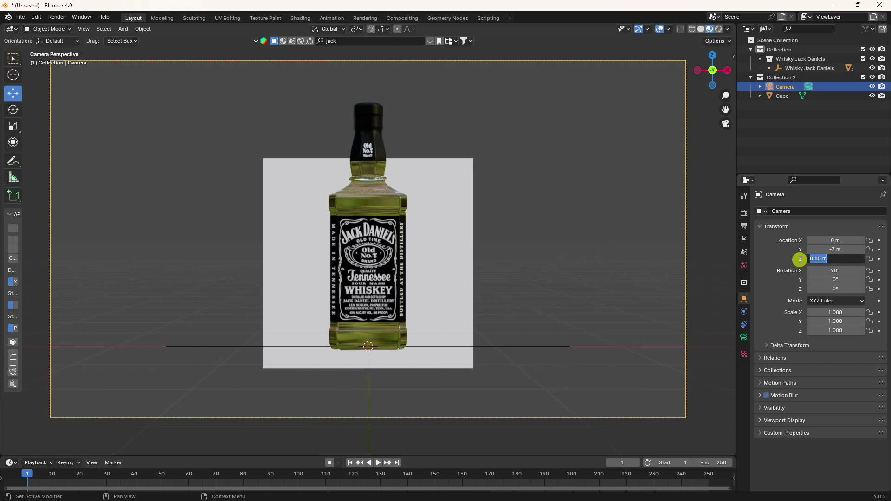
key("Return")
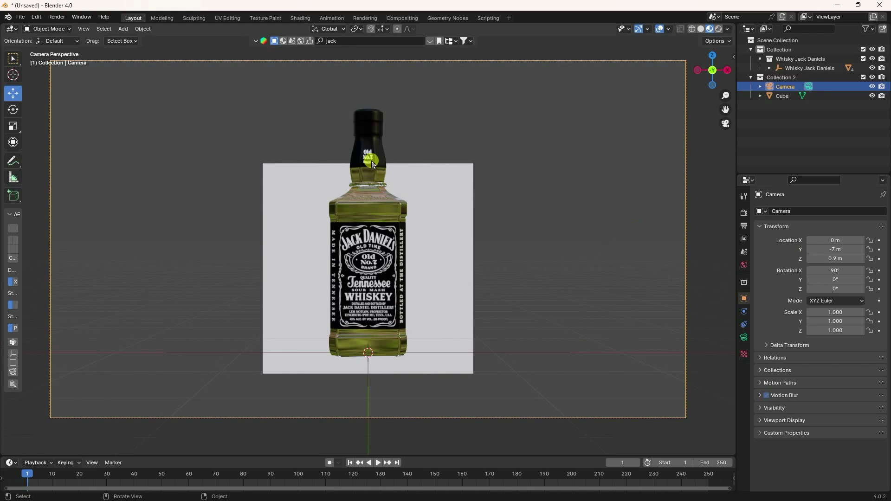
- Scale the cube down uniformly to about 0.25, and stretch its Z scale to about 0.54 to fit behind the bottle's body
left_click(446, 191)
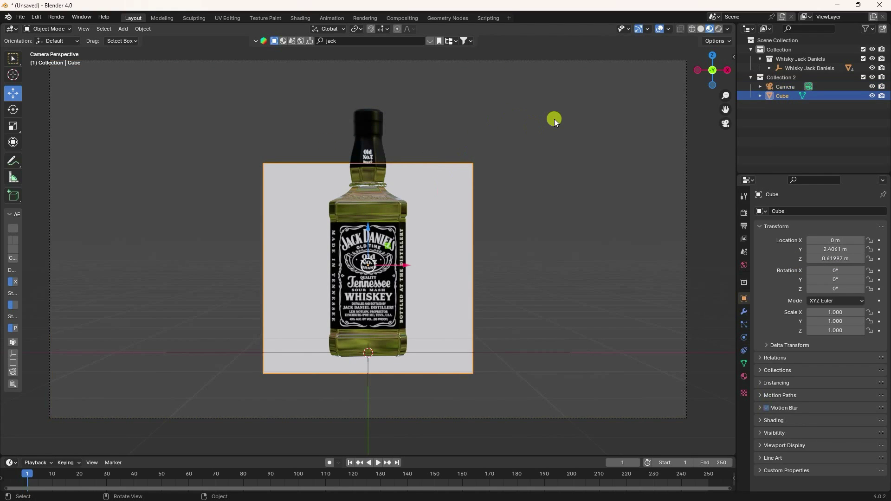
key("s")
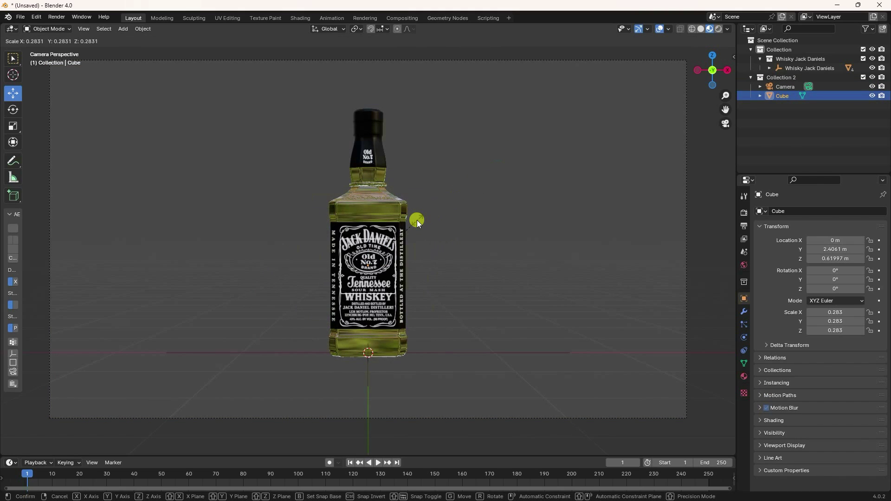
left_click(415, 222)
scroll(380, 248, "up", 2)
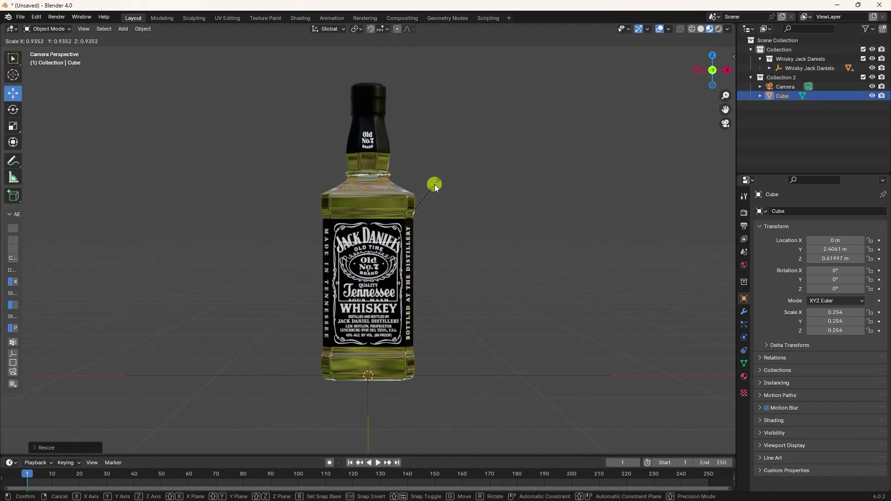
left_click(13, 126)
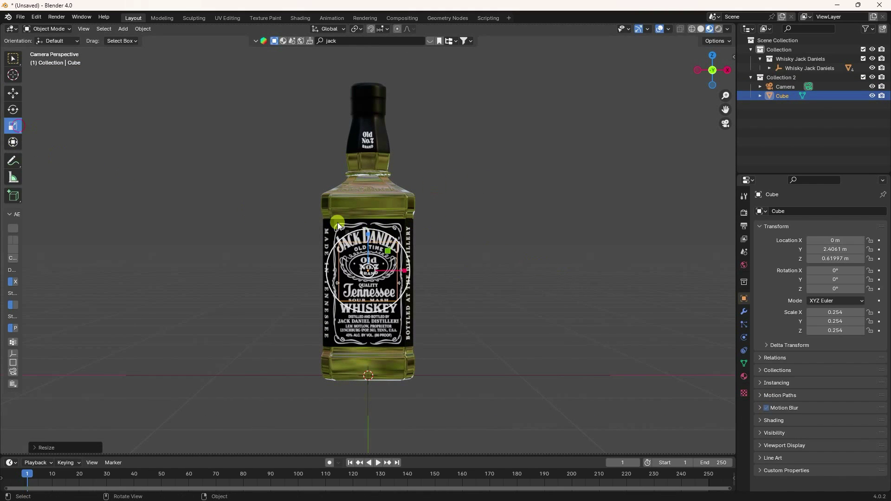
left_click_drag(370, 235, 395, 190)
- Lower the cube to about 0.53 m in Z and thin its Y scale to about 0.14
left_click(15, 99)
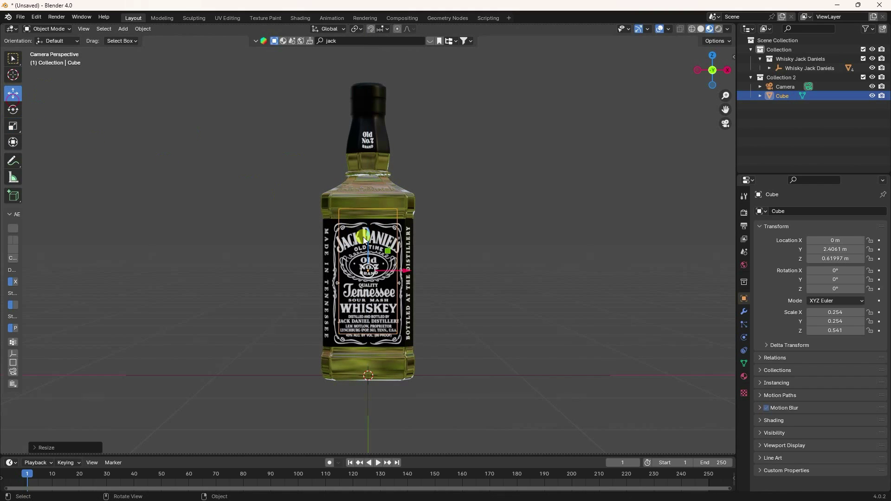
left_click_drag(363, 237, 367, 248)
scroll(298, 240, "down", 4)
middle_click_drag(298, 241, 433, 266)
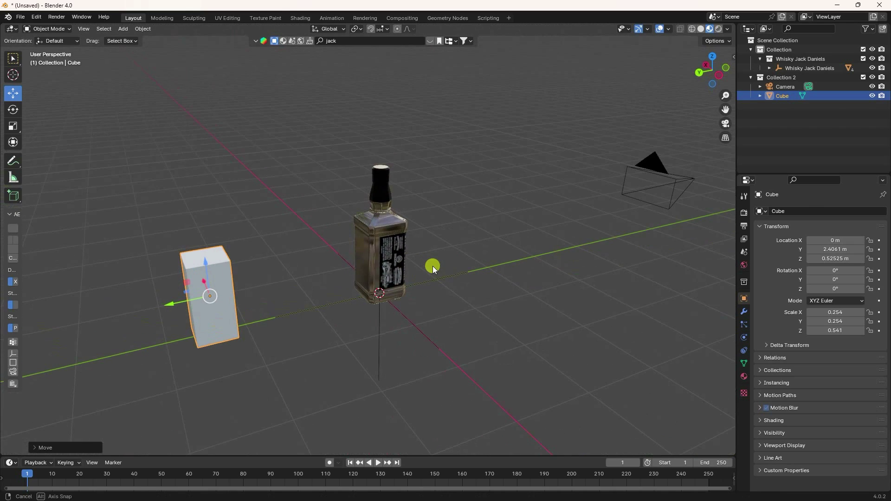
left_click(13, 126)
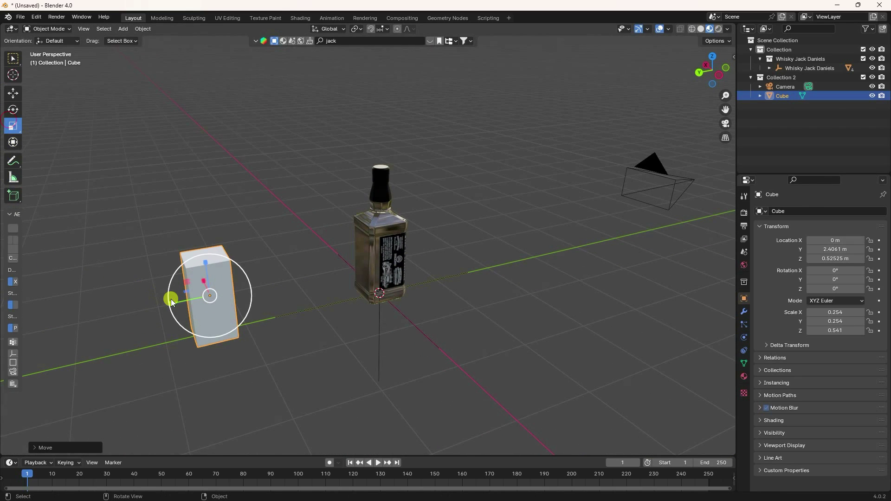
left_click_drag(171, 299, 190, 303)
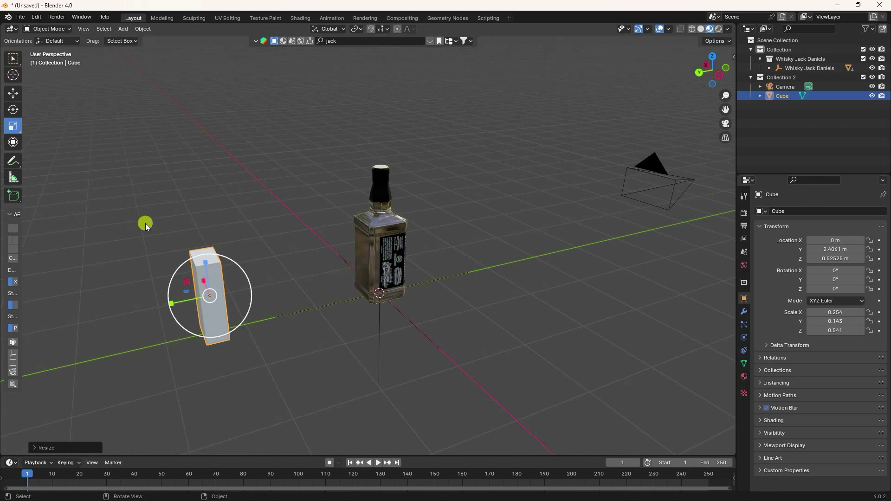
- Move the cube along Y closer behind the bottle, to about 1.84 m
left_click(13, 94)
middle_click_drag(340, 325, 174, 264)
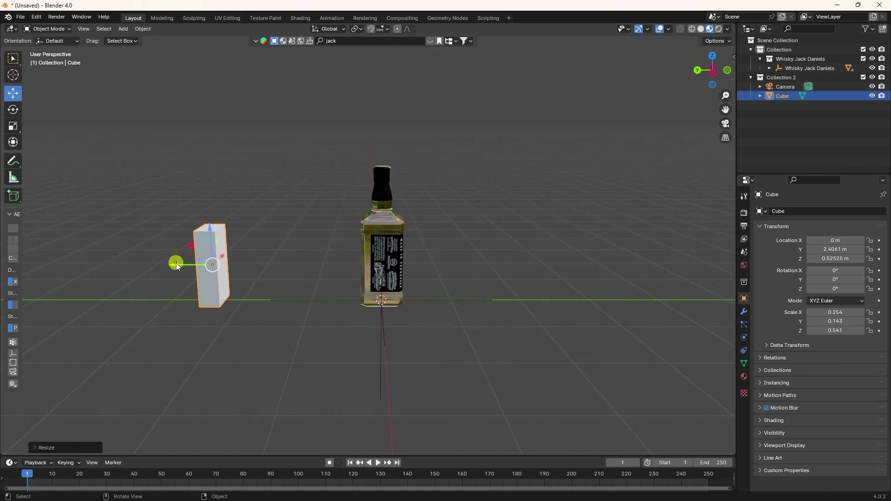
left_click_drag(177, 263, 213, 282)
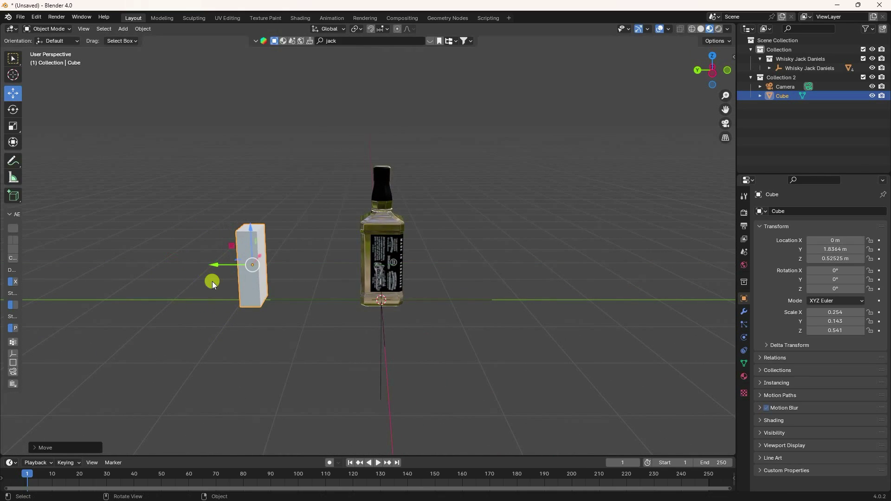
- Add a second cube mesh at the scene origin inside Collection 2
middle_click_drag(338, 313, 278, 305)
right_click(255, 302)
middle_click_drag(255, 303, 239, 303)
left_click(123, 28)
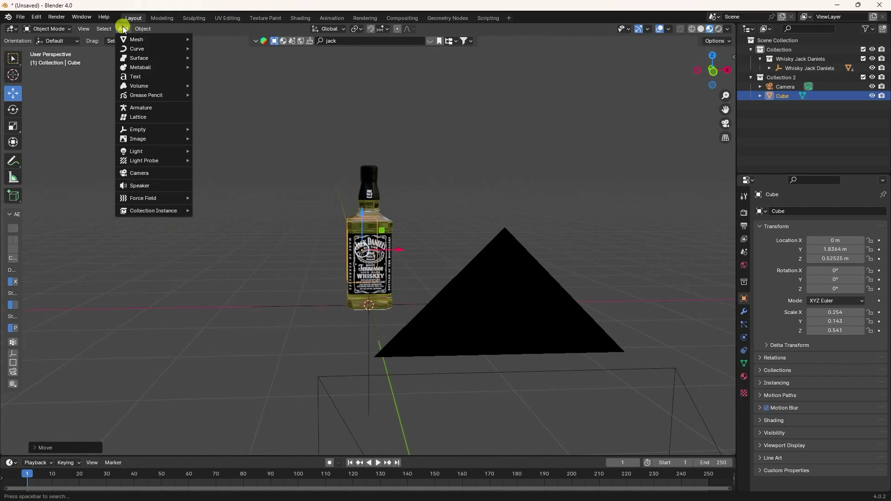
left_click(781, 80)
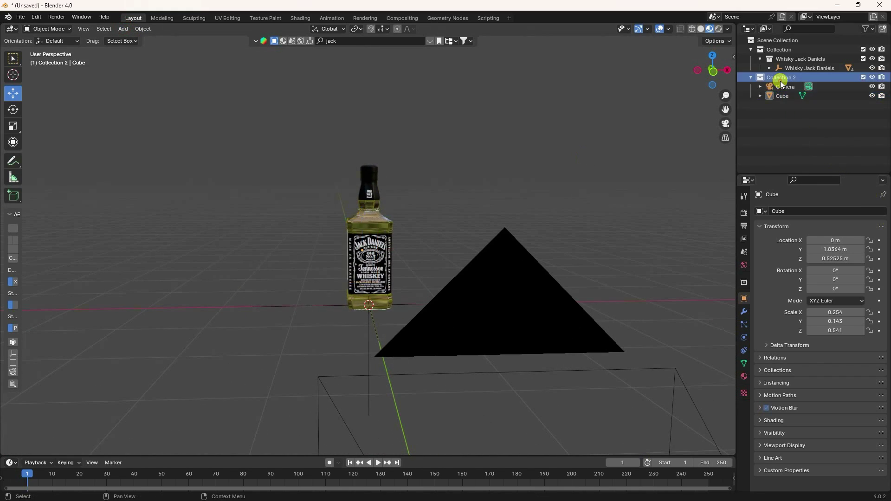
left_click(123, 29)
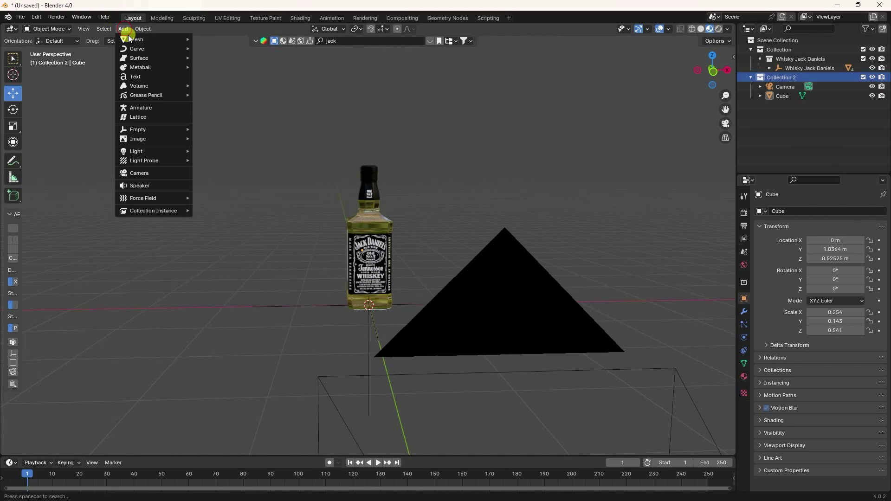
mouse_move(135, 39)
left_click(245, 49)
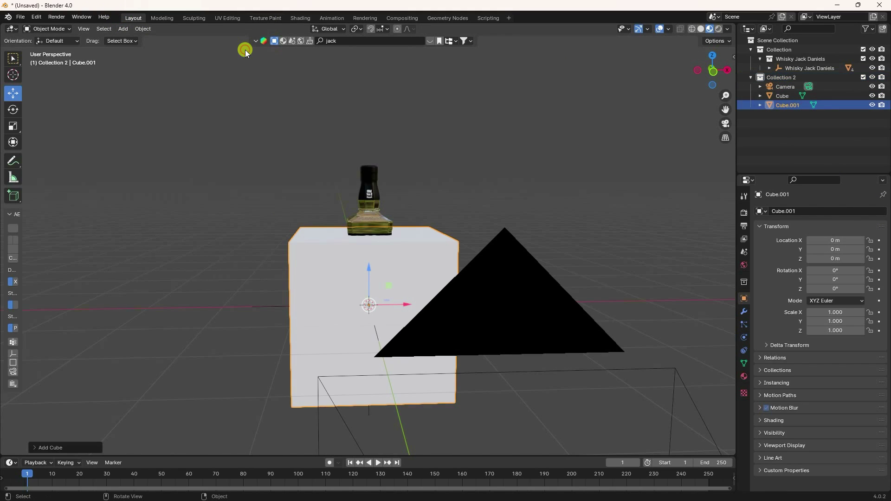
- Scale the new cube up uniformly to about 2.33 and raise it to about 0.95 m in Z, checking it through the camera
key("KP_0")
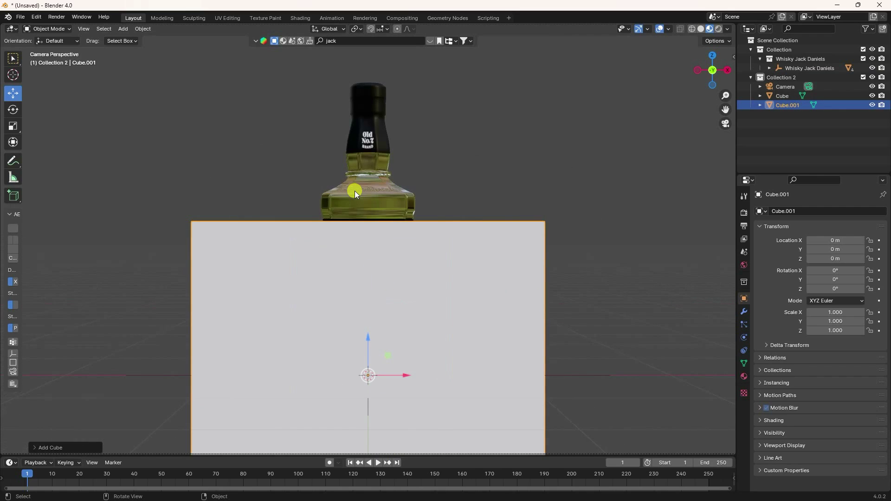
key("s")
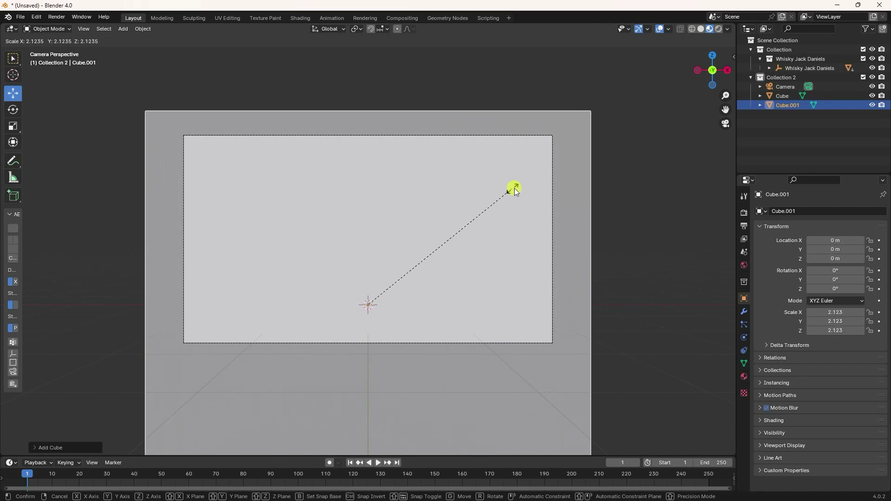
left_click(528, 180)
left_click_drag(374, 262, 414, 182)
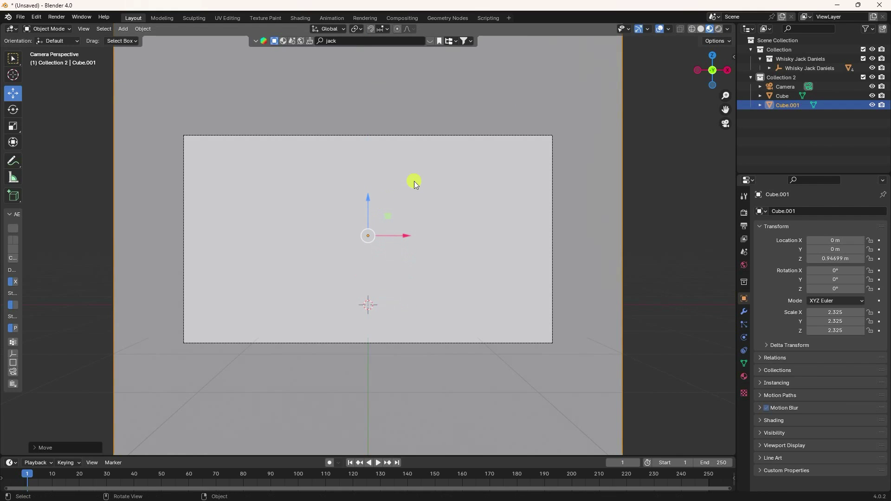
- Show the scene in wireframe and enlarge the new cube uniformly to about 3.0 so it surrounds the bottle and backing block
left_click(688, 29)
scroll(380, 198, "down", 3)
mouse_move(380, 199)
middle_mouse_down()
mouse_move(430, 215)
mouse_move(362, 212)
mouse_move(374, 207)
middle_mouse_up()
key("s")
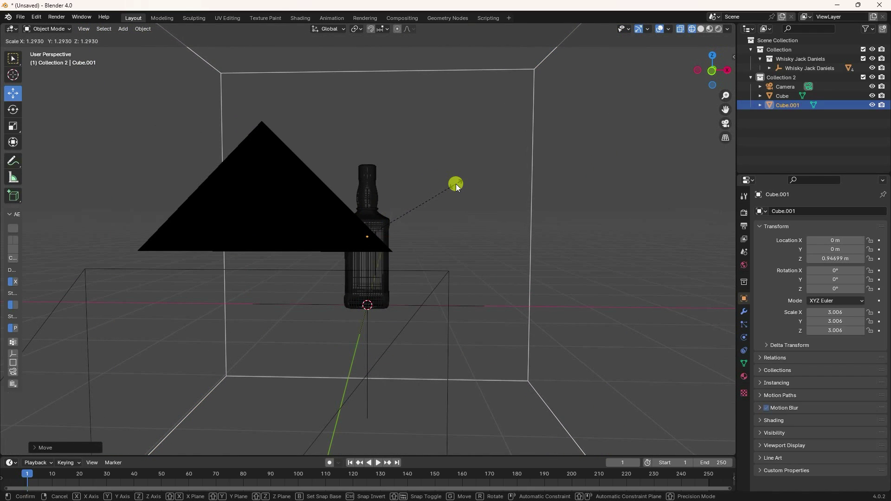
left_click(456, 184)
scroll(406, 197, "down", 3)
middle_click_drag(406, 197, 376, 246)
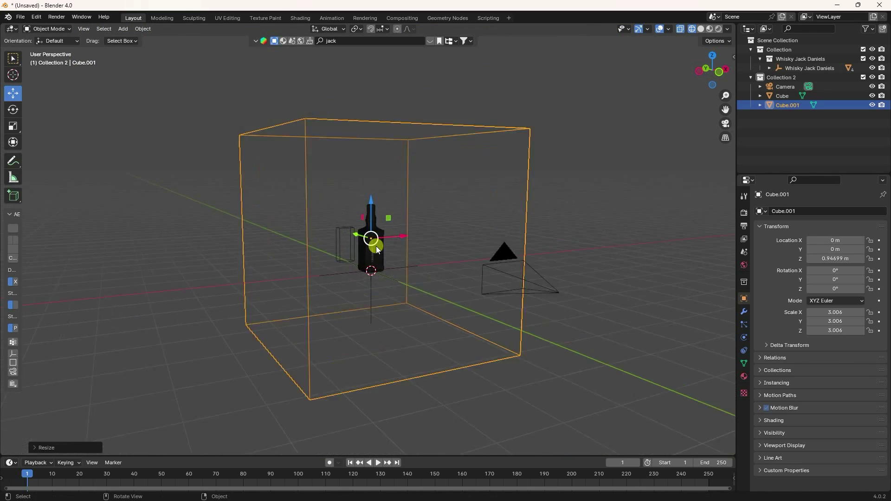
- Rename the large enclosing cube to DOMAIN
scroll(501, 258, "up", 3)
right_click(794, 105)
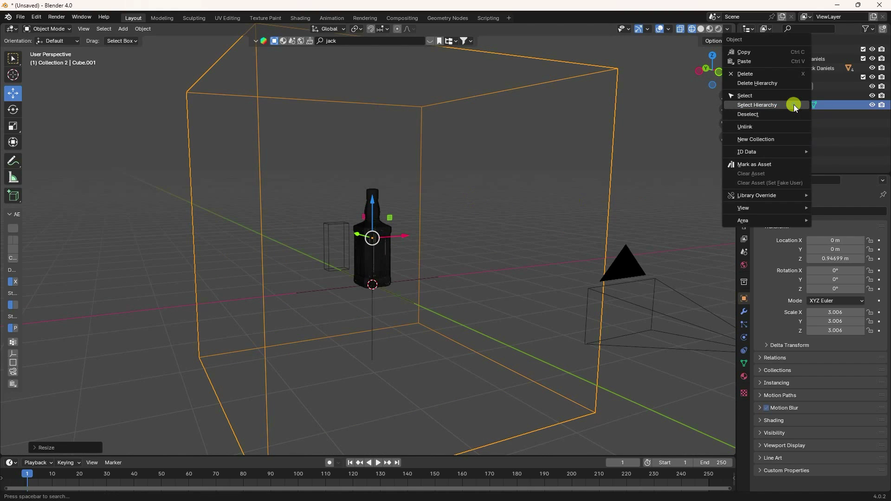
left_click(836, 124)
double_click(781, 105)
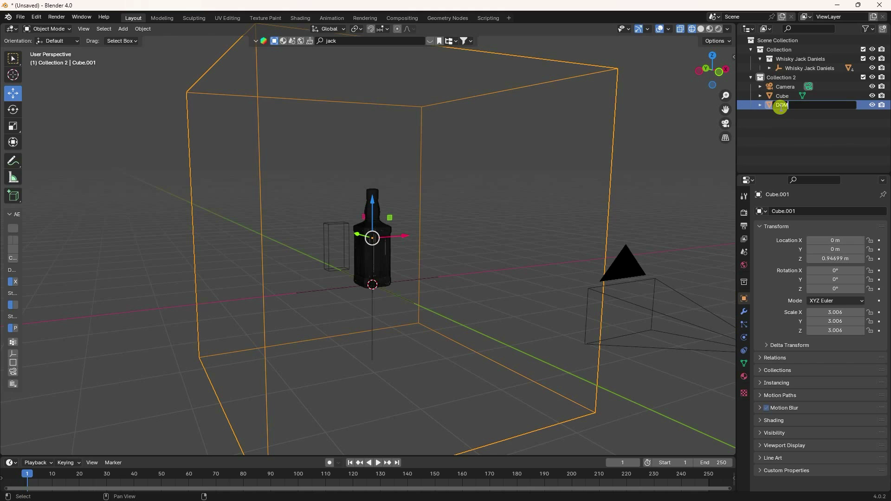
type("DOMAIN")
key("Return")
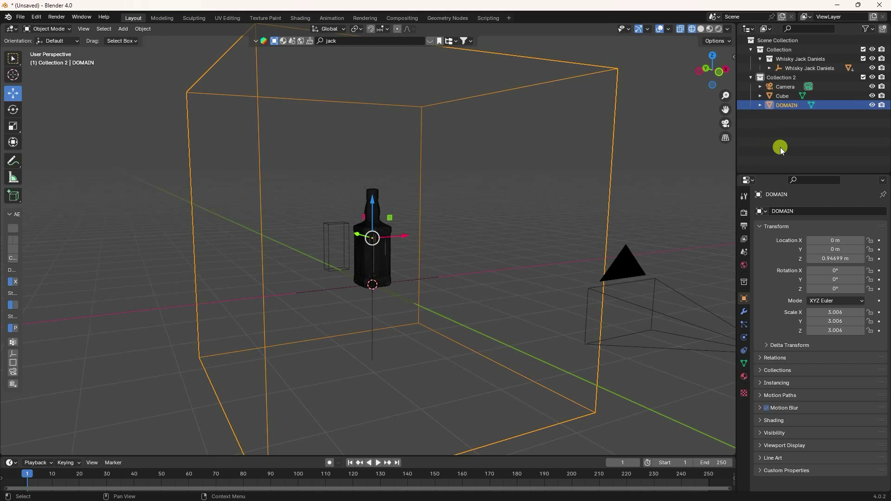
- Expand the Whisky Jack Daniels hierarchy and examine which bottle part each child object represents: the labels and the whisky mesh
left_click(410, 285)
middle_click_drag(410, 285, 427, 281)
scroll(378, 254, "up", 4)
scroll(379, 254, "up", 3)
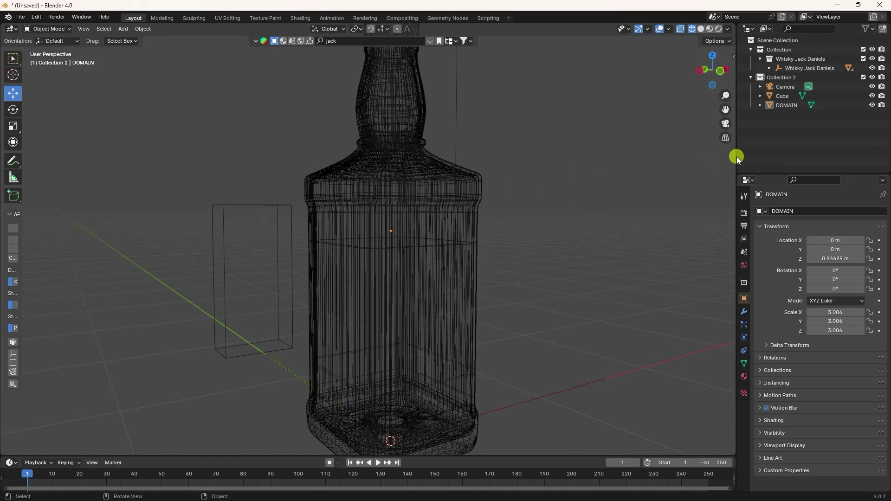
left_click(804, 68)
left_click(768, 68)
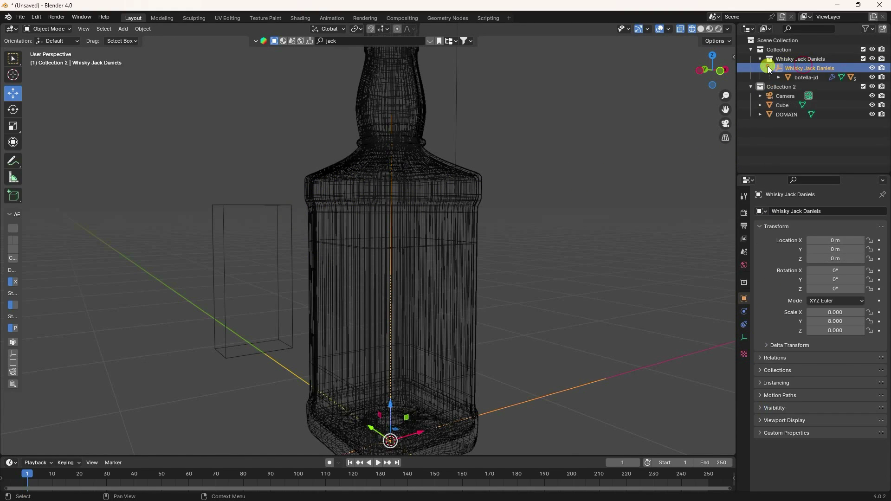
left_click(780, 77)
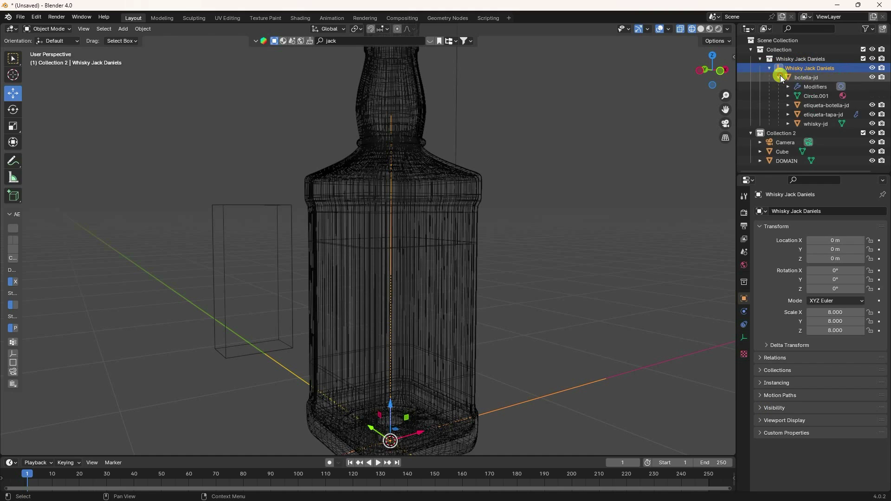
left_click(817, 96)
left_click(817, 105)
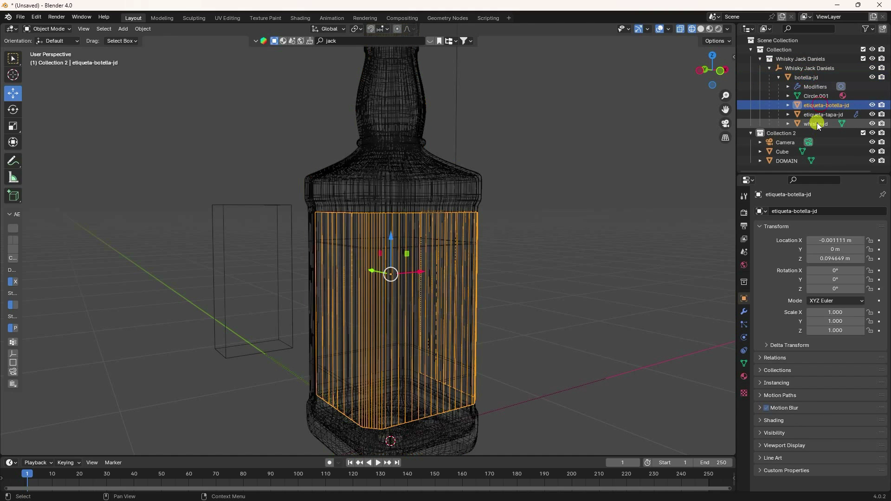
left_click(815, 119)
left_click(813, 124)
middle_click_drag(313, 194, 397, 105)
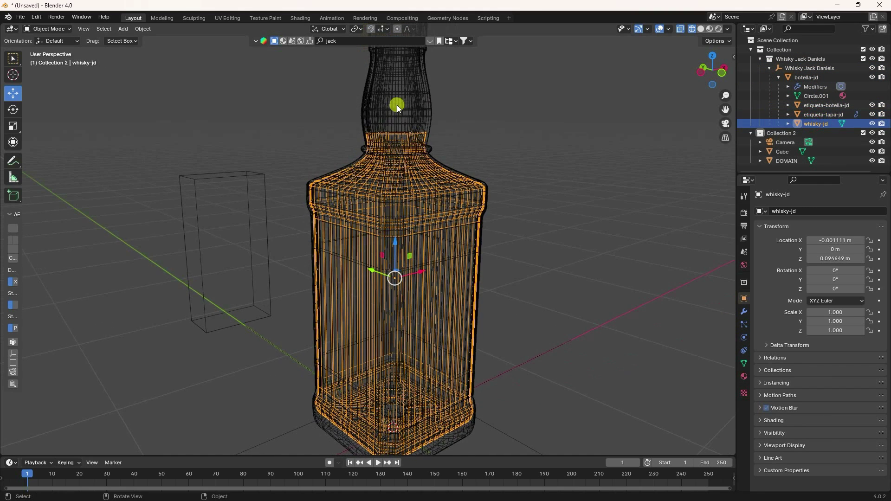
left_click(821, 114)
left_click(821, 105)
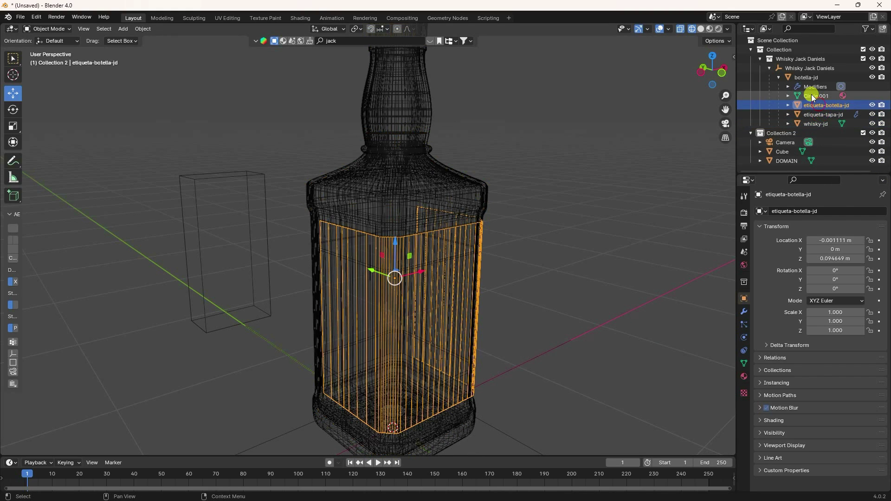
- Give botella-jd fluid physics of type Effector and set its sampling substeps to 2
left_click(807, 77)
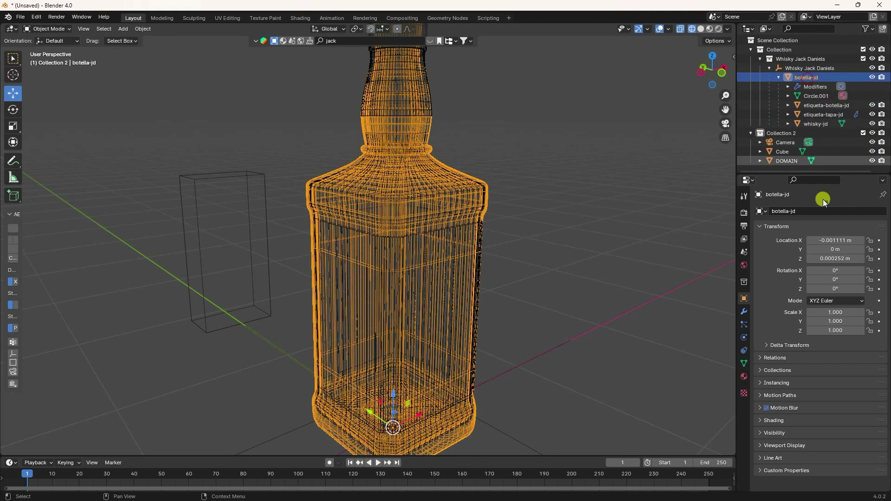
left_click(742, 339)
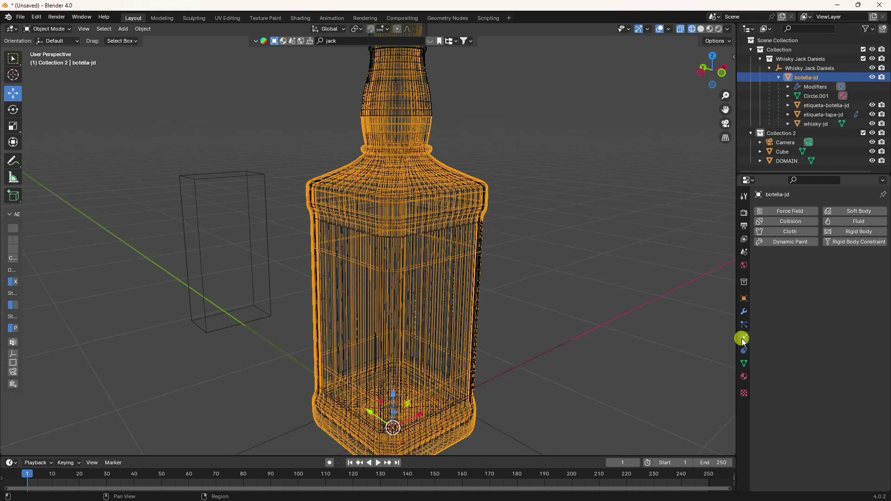
left_click(837, 221)
left_click(814, 270)
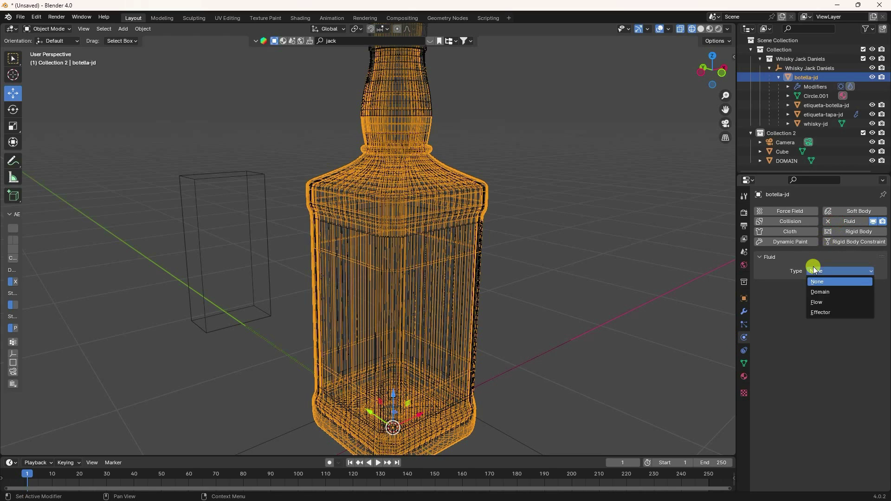
left_click(814, 313)
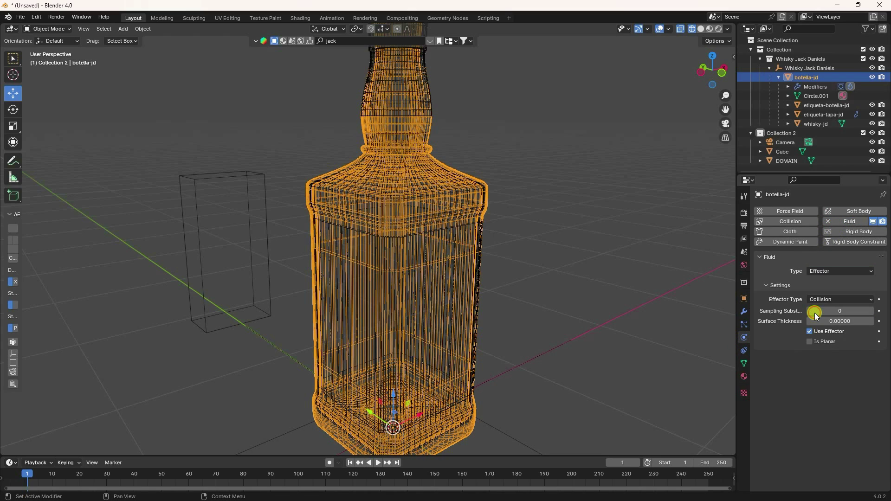
left_click(870, 311)
left_click(870, 311)
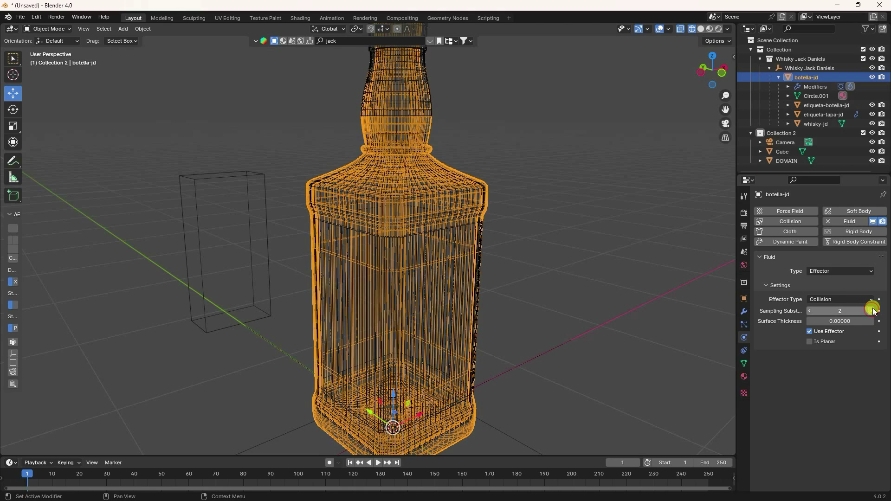
- Make etiqueta-botella-jd a fluid Effector with 2 sampling substeps
left_click(807, 107)
left_click(849, 221)
left_click(821, 271)
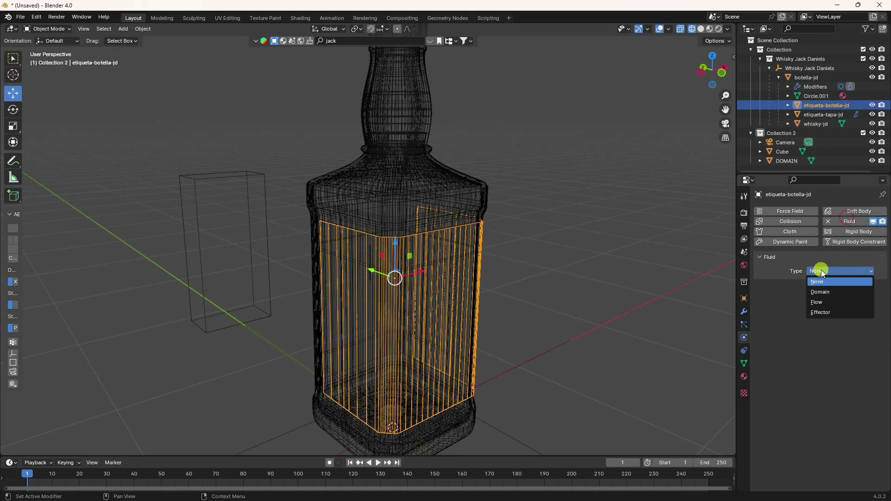
left_click(821, 312)
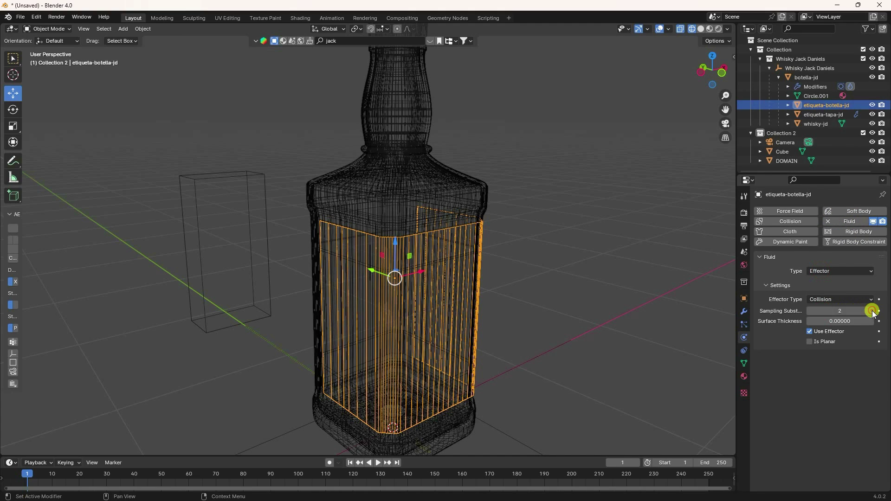
- Add fluid physics to etiqueta-tapa-jd and set its type to Effector
left_click(810, 115)
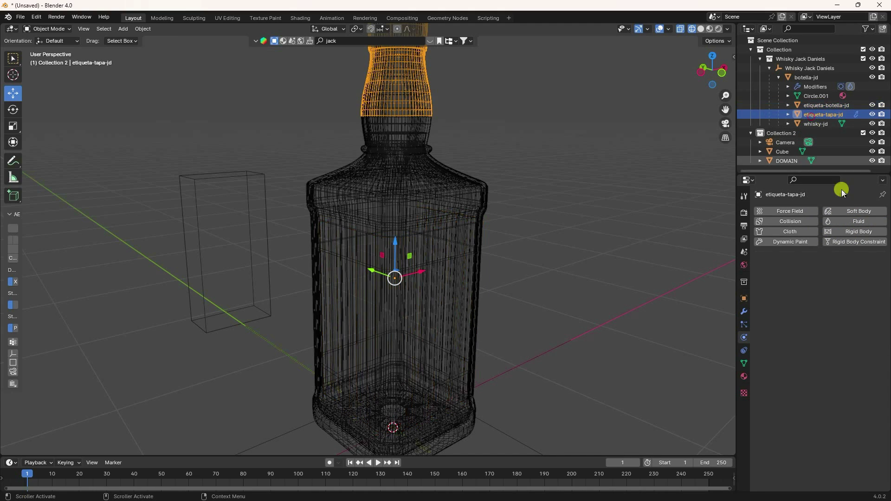
left_click(846, 223)
left_click(845, 269)
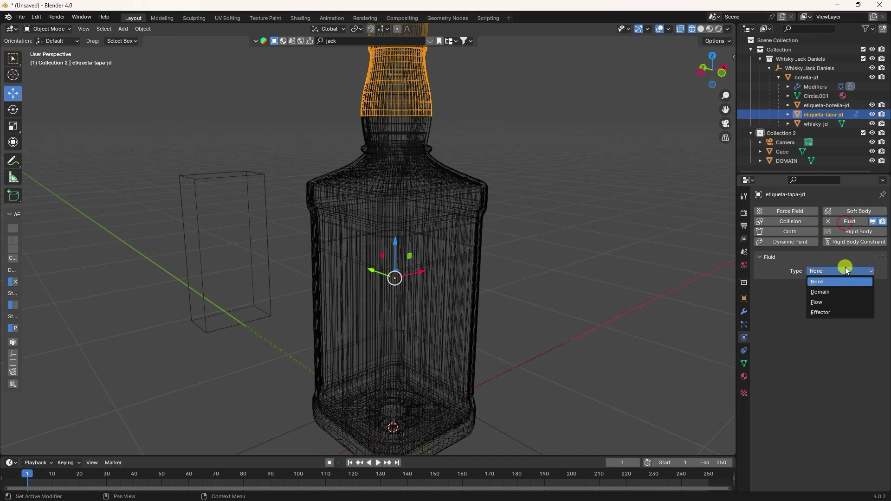
left_click(826, 313)
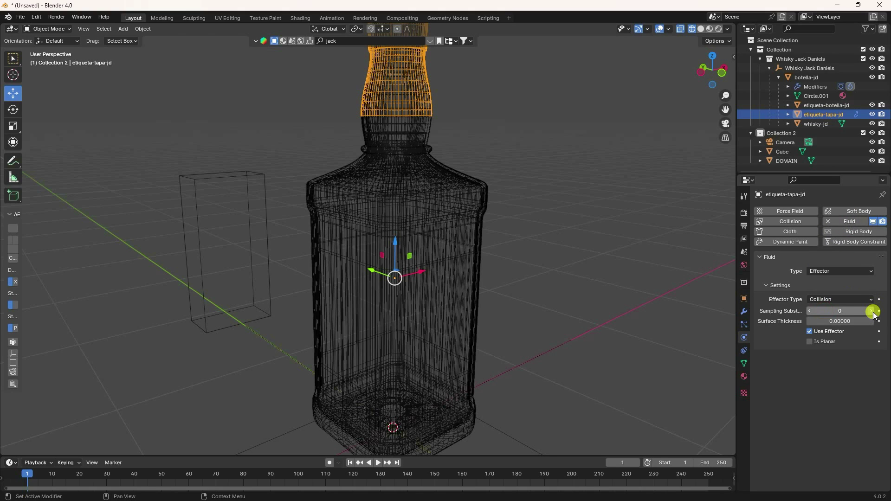
- Turn whisky-jd into a fluid Effector and set its sampling substeps to 2
left_click(806, 124)
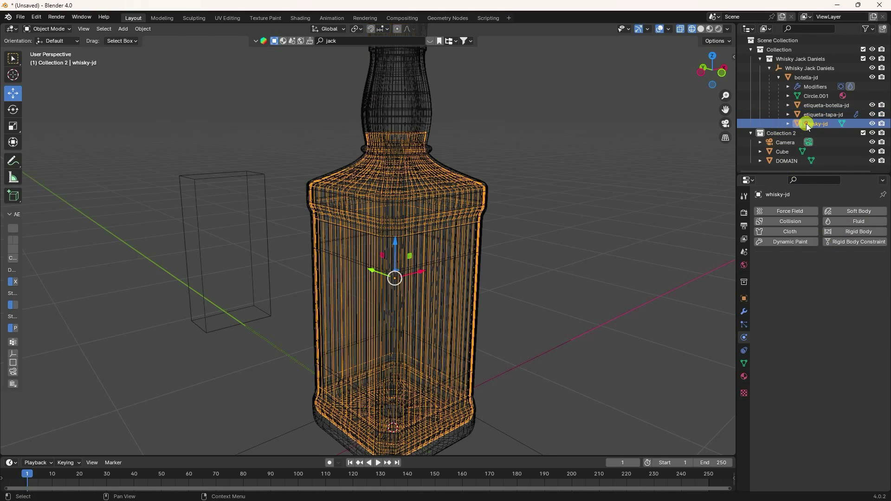
left_click(839, 222)
left_click(867, 271)
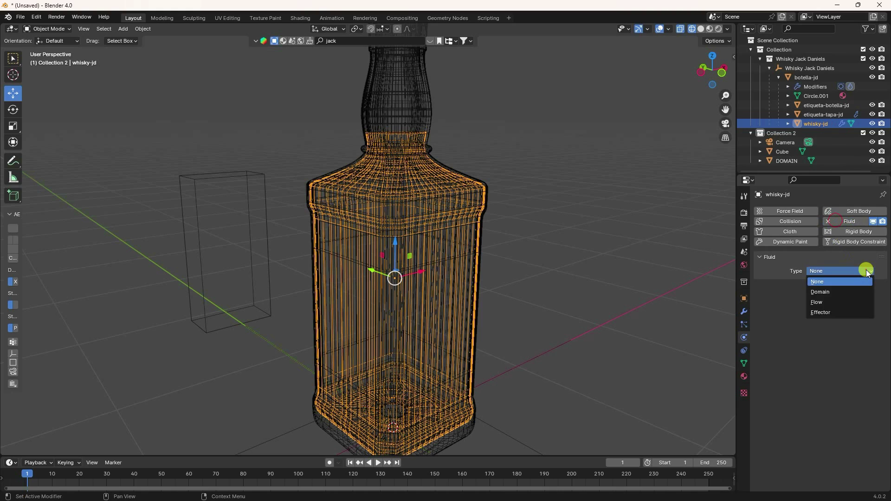
left_click(824, 312)
left_click_drag(869, 309, 875, 309)
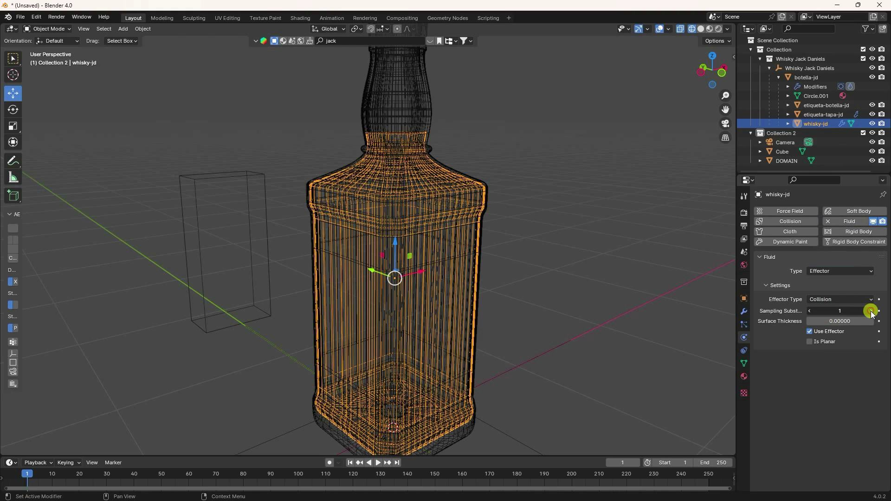
- Add fluid physics to the Cube as a Flow with Liquid flow type and 2 sampling substeps
middle_click_drag(423, 281, 450, 268)
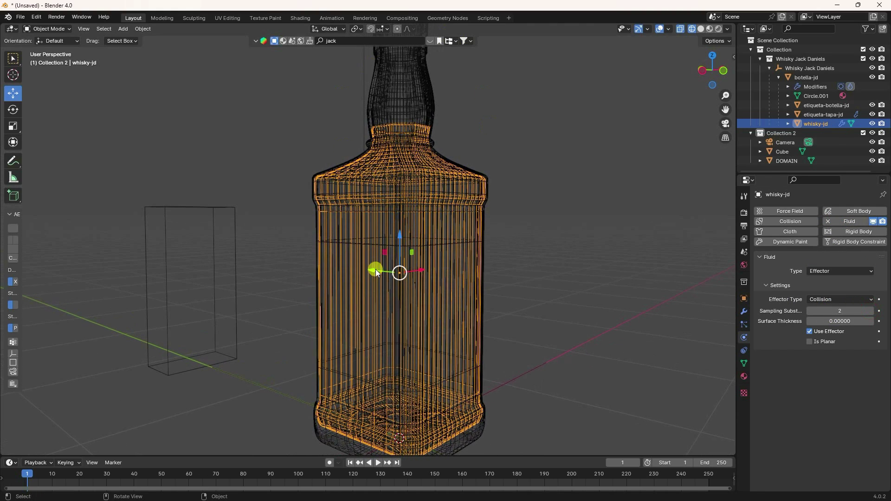
middle_click_drag(439, 120, 357, 178)
scroll(357, 177, "down", 5)
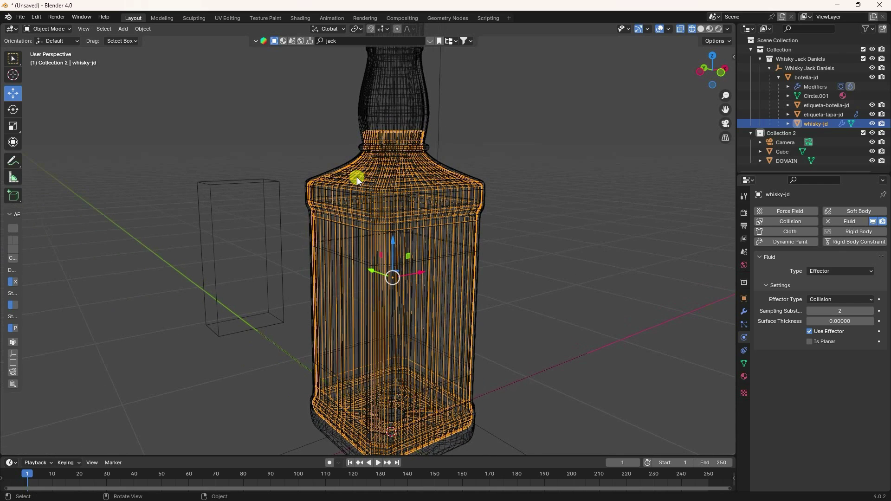
left_click(302, 205)
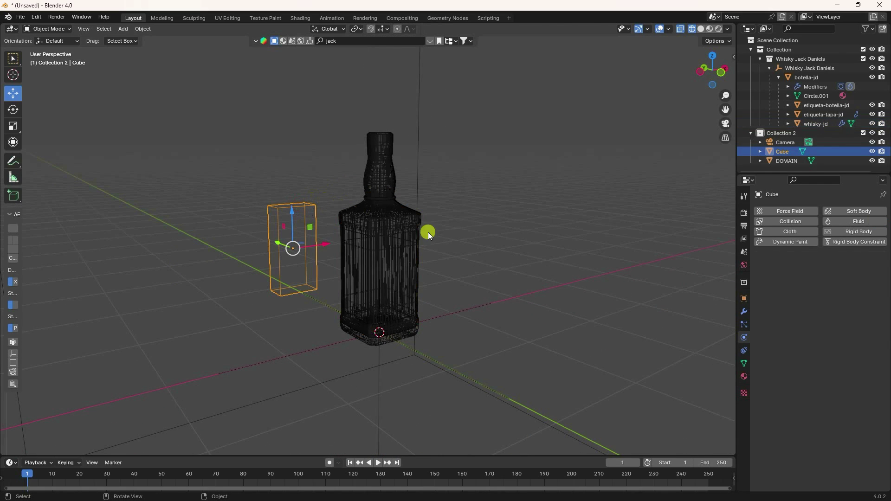
left_click(844, 221)
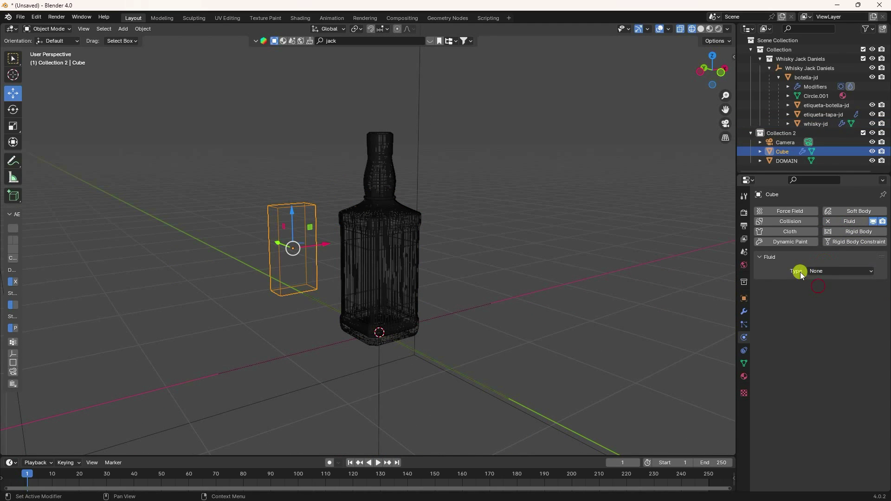
left_click(838, 274)
left_click(816, 301)
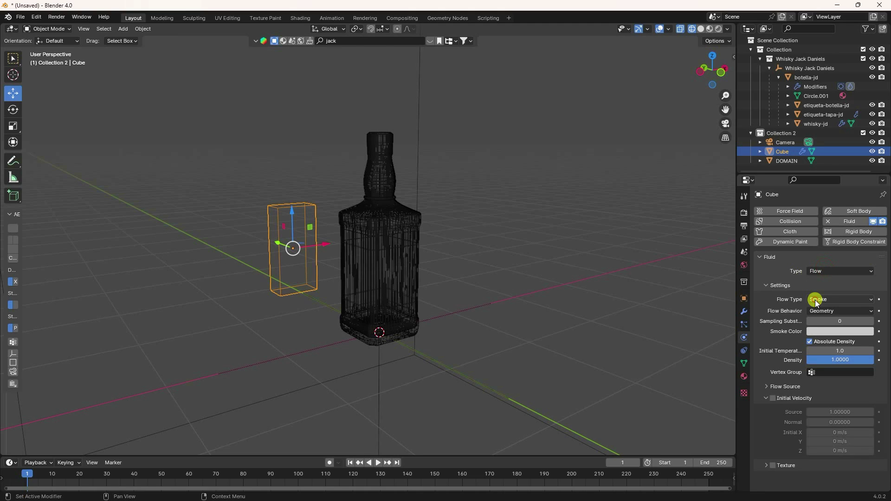
left_click(823, 298)
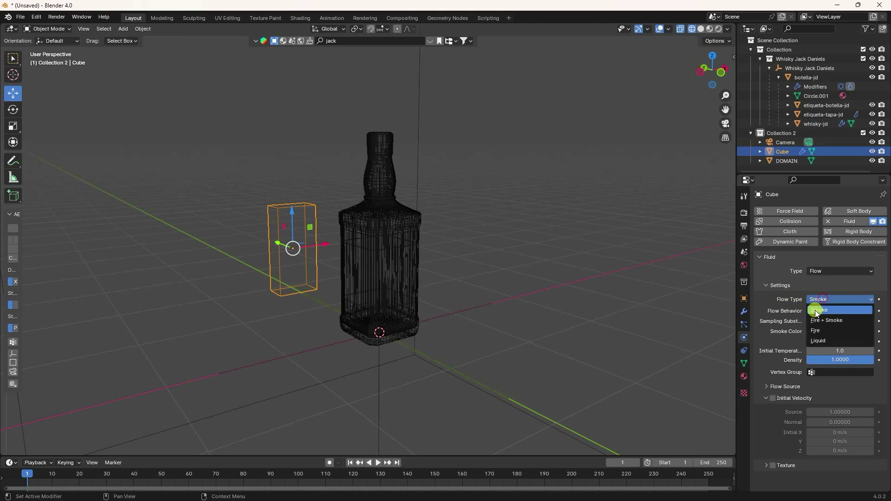
left_click(819, 340)
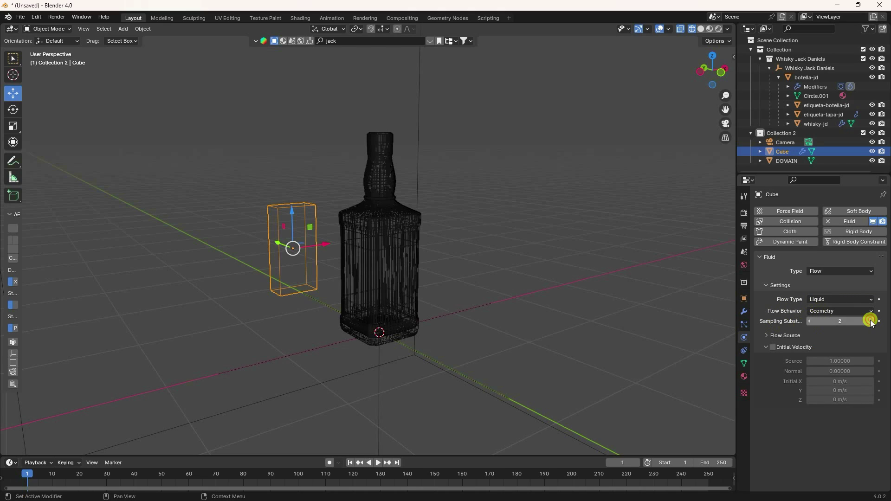
- Enable initial velocity on the Cube's liquid flow and set its Y velocity to -5 m/s
left_click(773, 348)
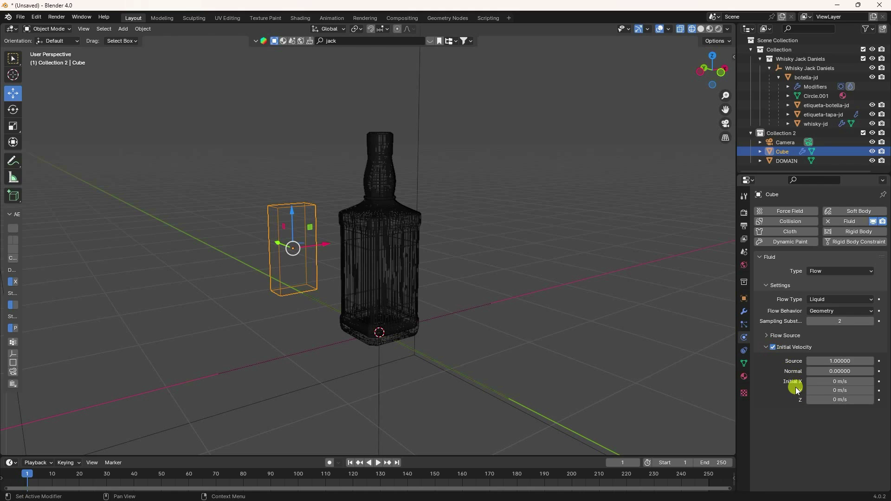
left_click(834, 390)
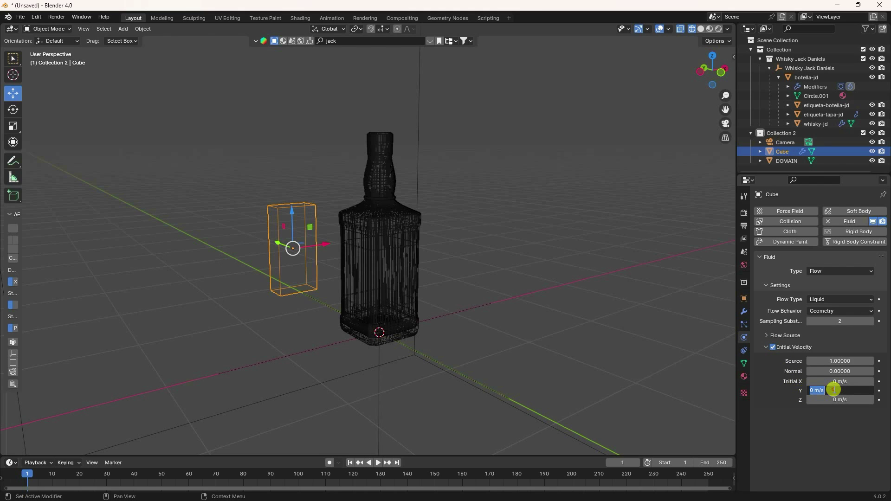
key("Return")
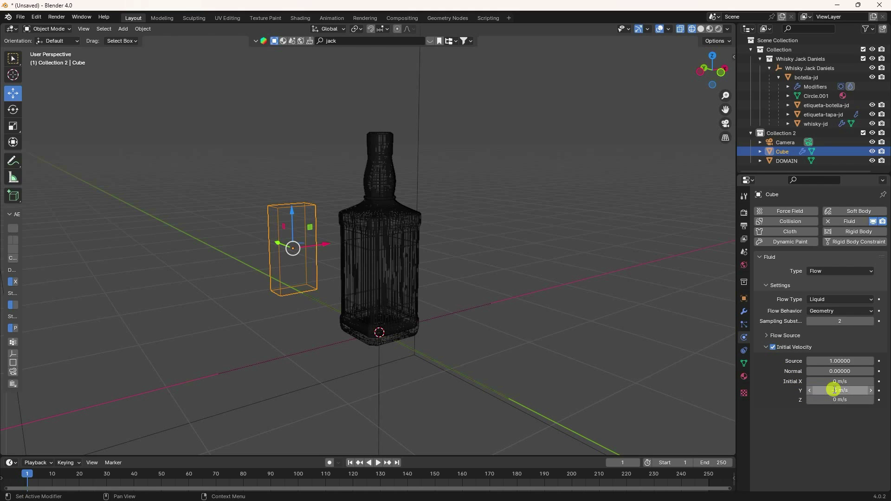
middle_click_drag(534, 343, 449, 325)
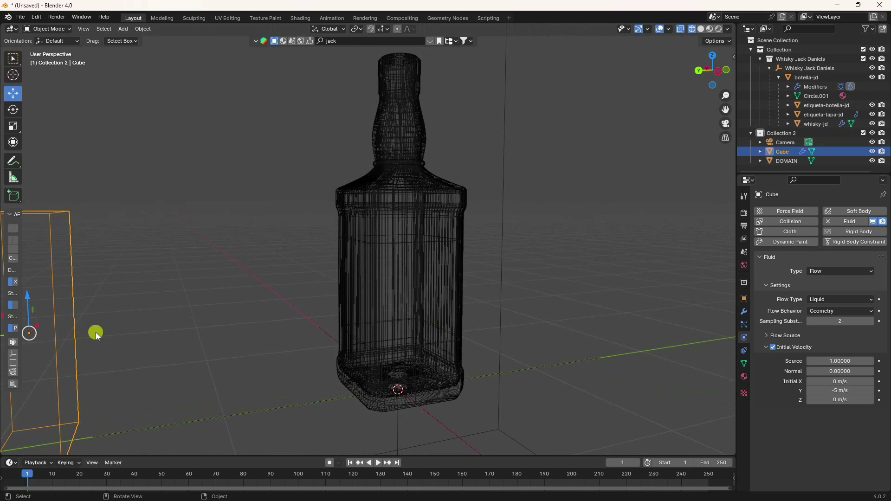
middle_click_drag(113, 291, 366, 341)
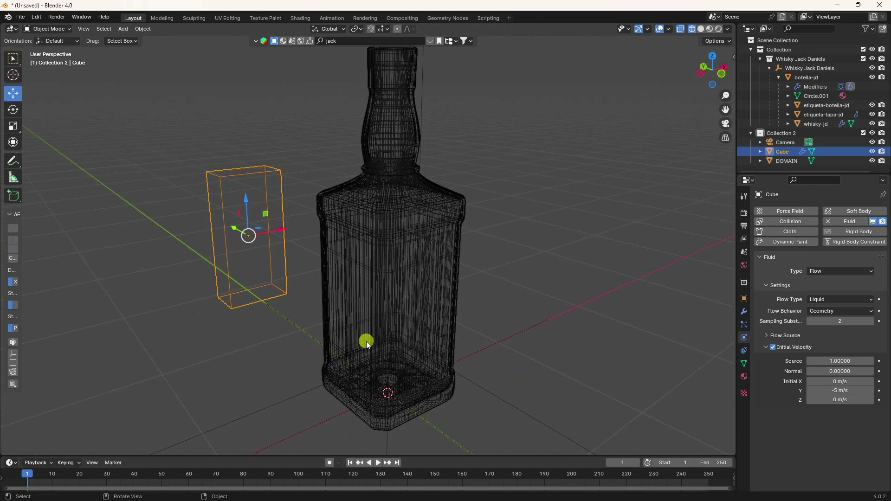
- Give DOMAIN fluid physics of type Domain, set to Liquid with 64 resolution divisions
left_click(795, 160)
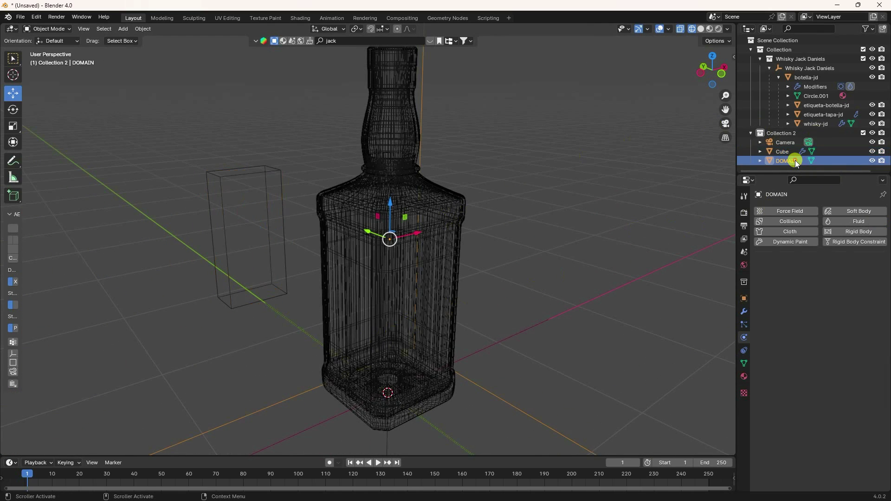
left_click(850, 221)
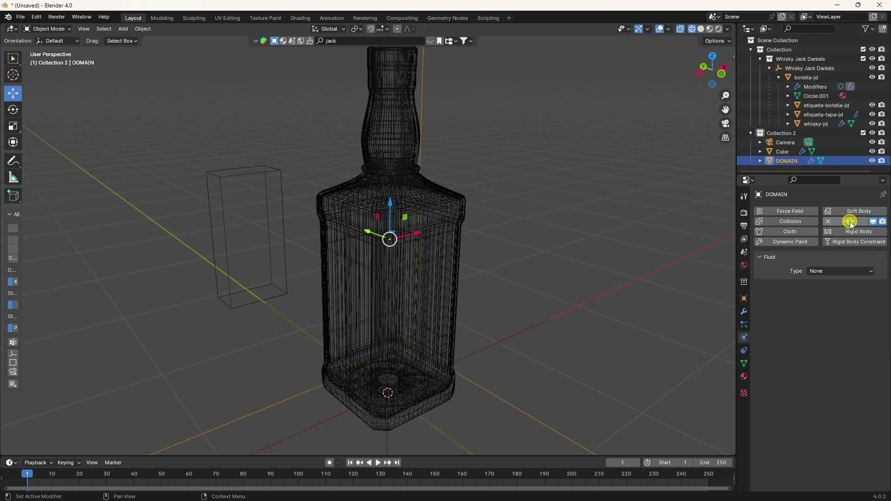
left_click(816, 271)
left_click(826, 293)
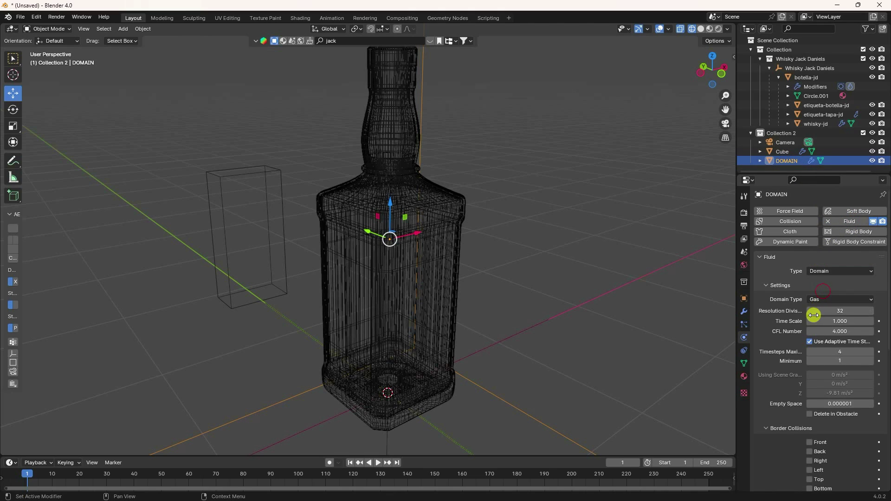
left_click(824, 299)
left_click(820, 318)
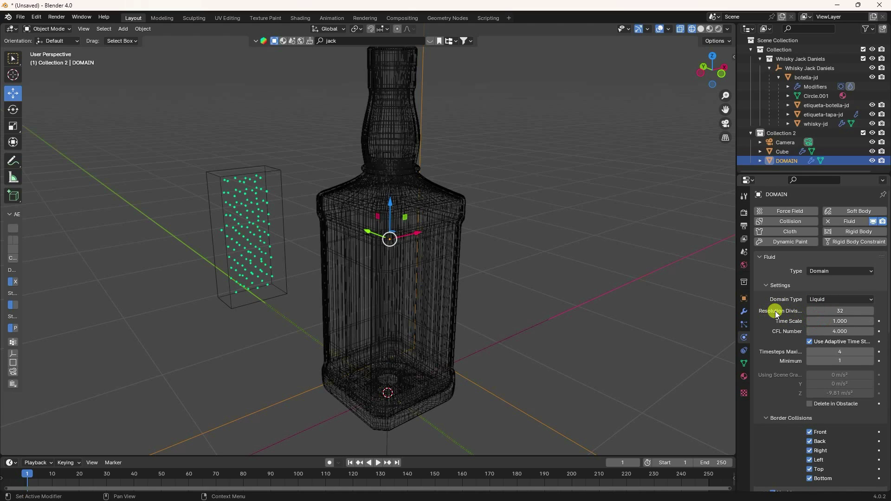
left_click(845, 311)
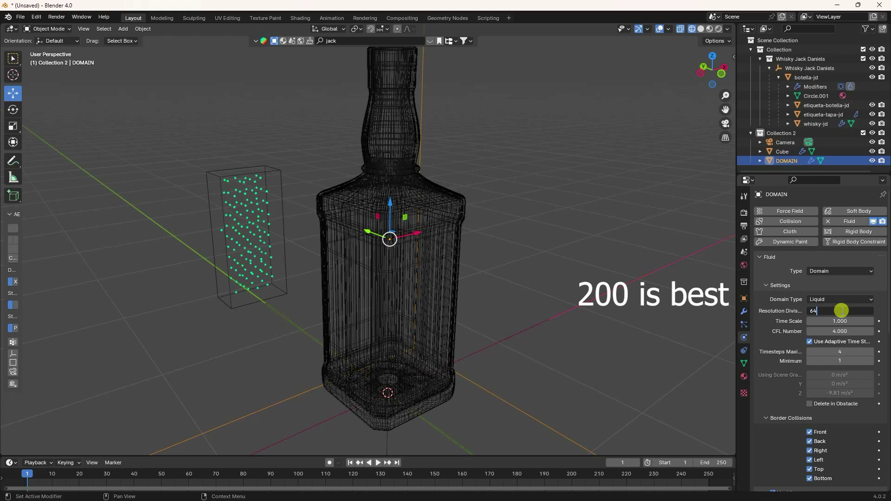
key("Return")
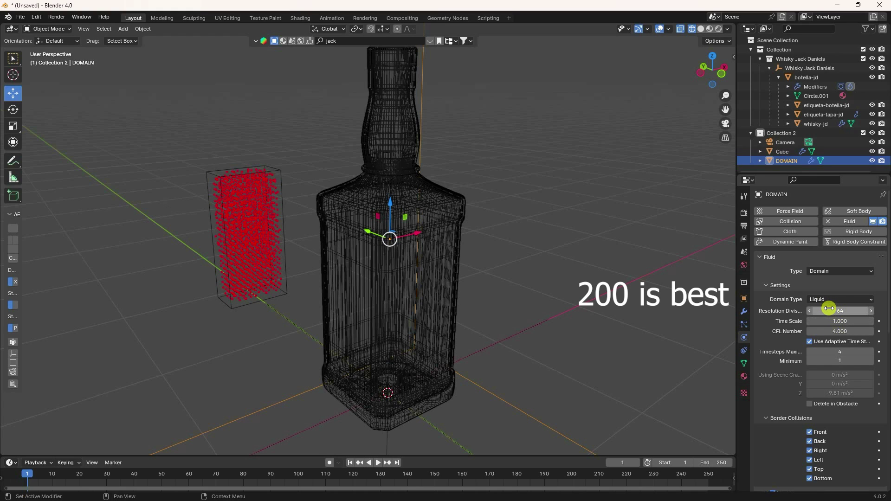
- Play the first few frames of the fluid simulation and inspect the particle motion around the bottle
middle_click_drag(400, 282, 414, 300)
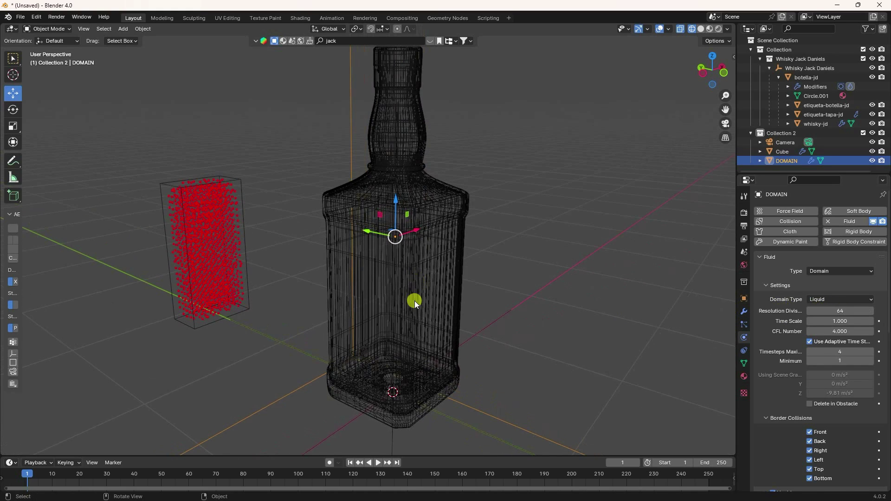
left_click(379, 463)
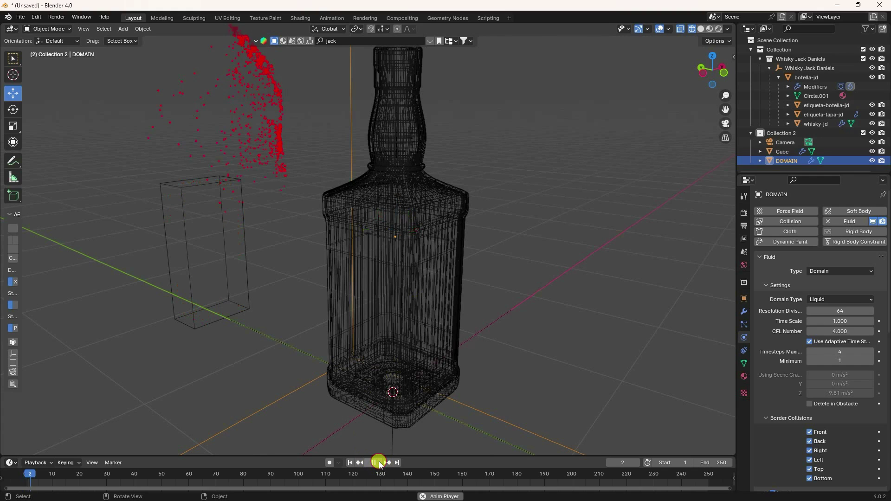
left_click(379, 463)
scroll(324, 269, "down", 4)
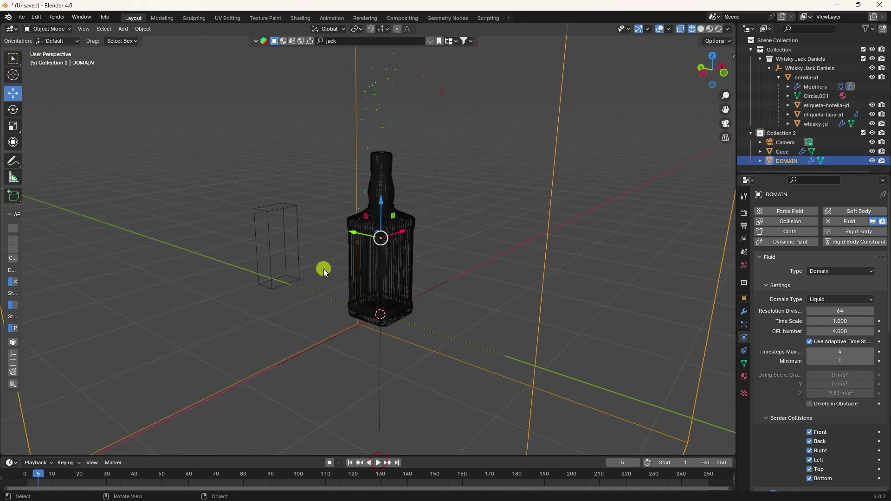
middle_click_drag(324, 269, 524, 337)
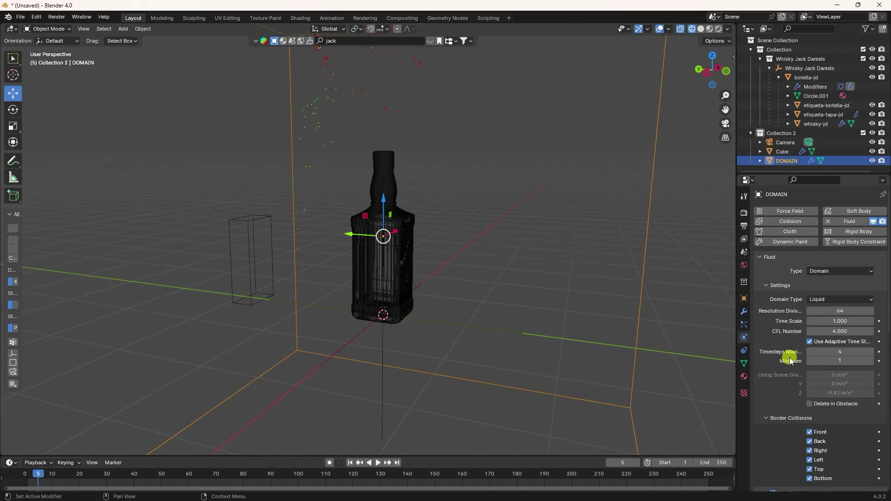
- Set the end frame of the DOMAIN's fluid cache to 100
scroll(782, 358, "down", 12)
scroll(781, 358, "down", 5)
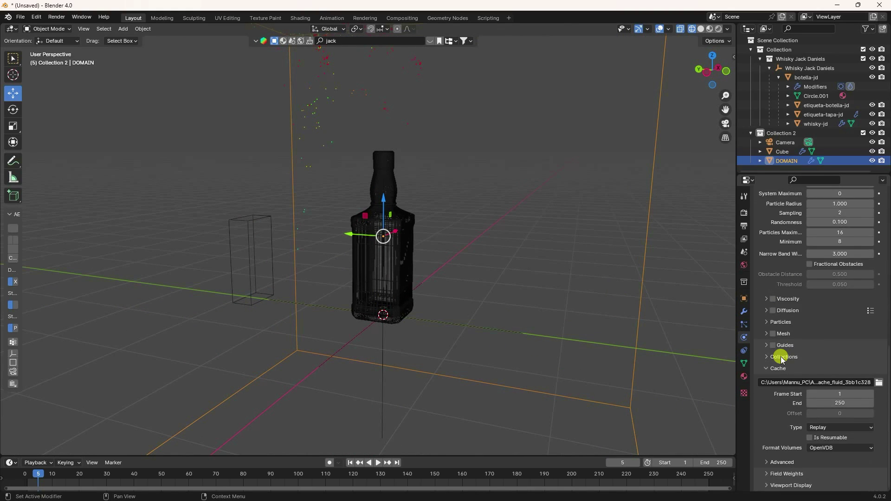
left_click(843, 406)
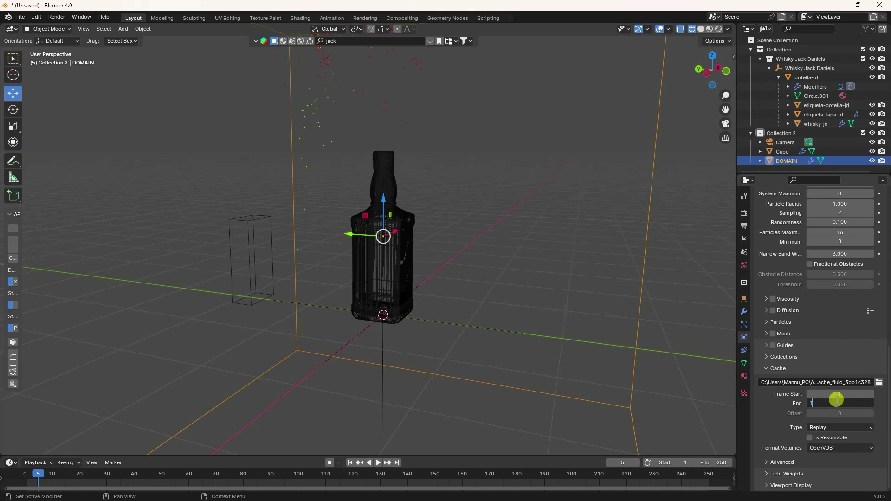
type("100")
key("Return")
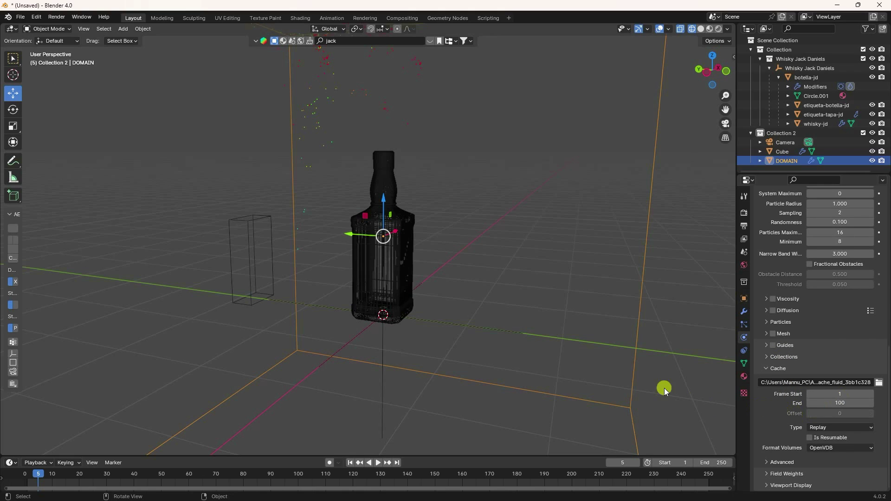
- Replay the simulation from the first frame to check how the liquid travels, and return to frame 1
left_click_drag(352, 456, 350, 460)
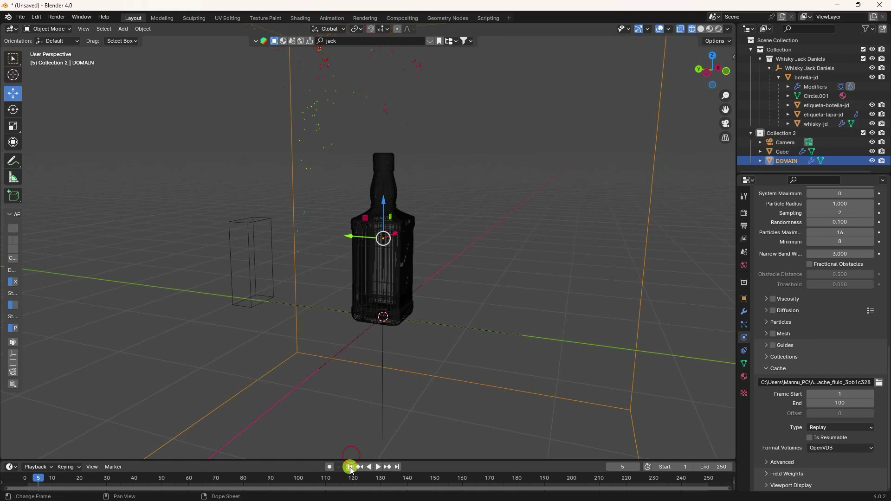
left_click(350, 467)
left_click(380, 469)
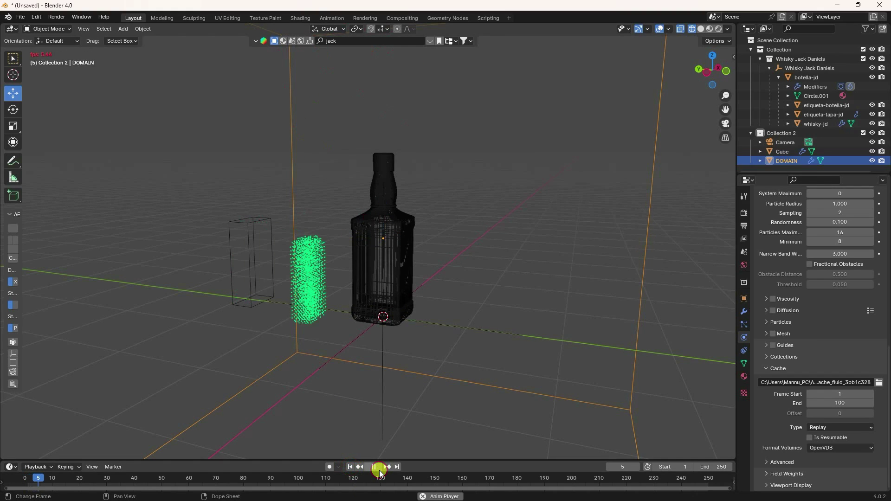
left_click(373, 468)
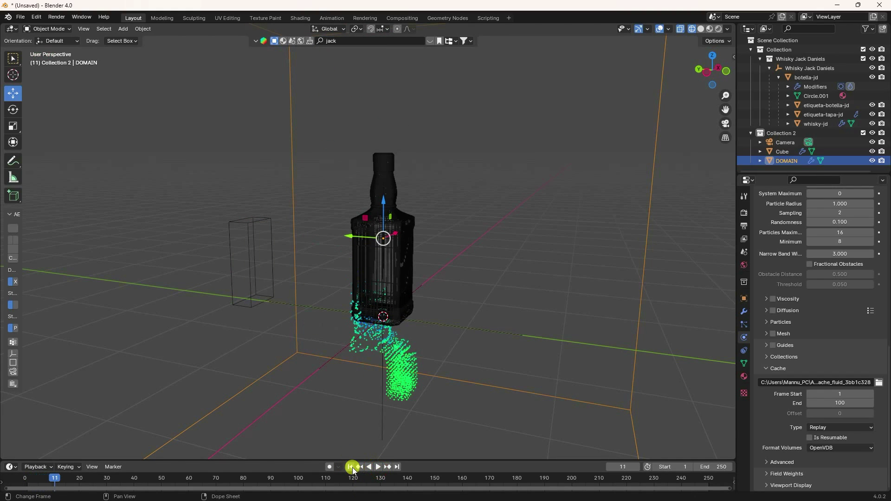
left_click(351, 467)
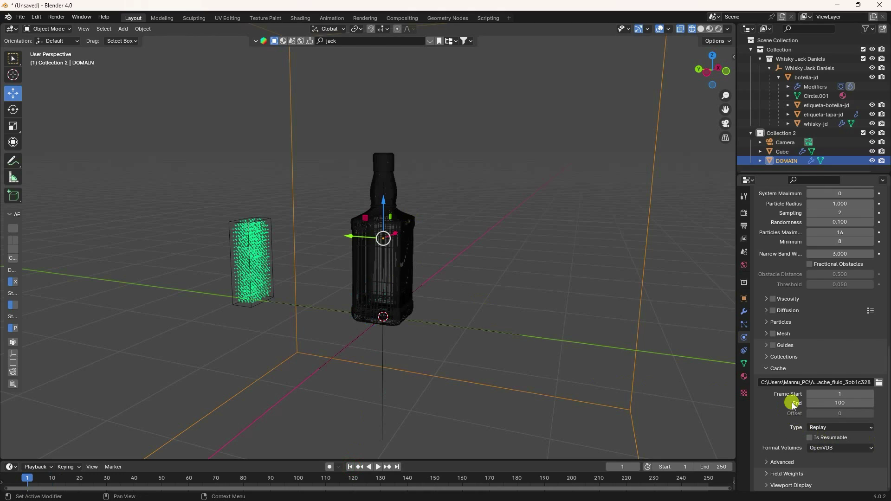
- Set the gravity field weight of the fluid DOMAIN to 0
left_click(765, 473)
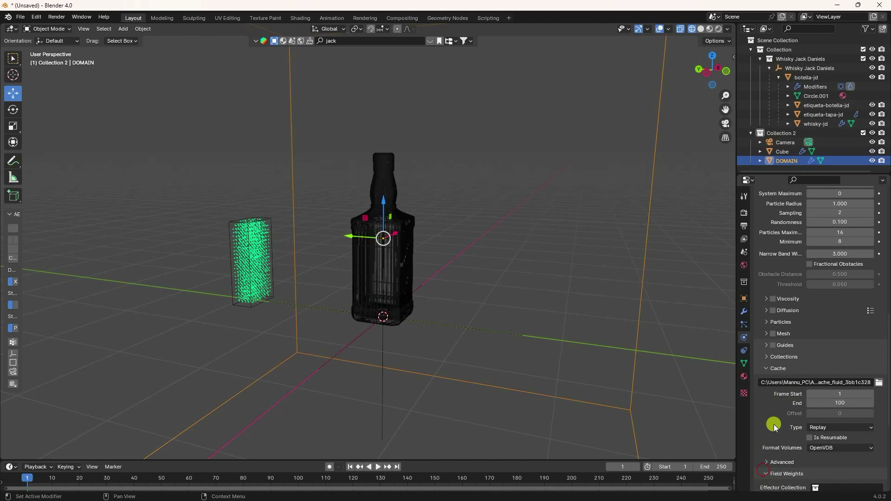
scroll(775, 421, "down", 8)
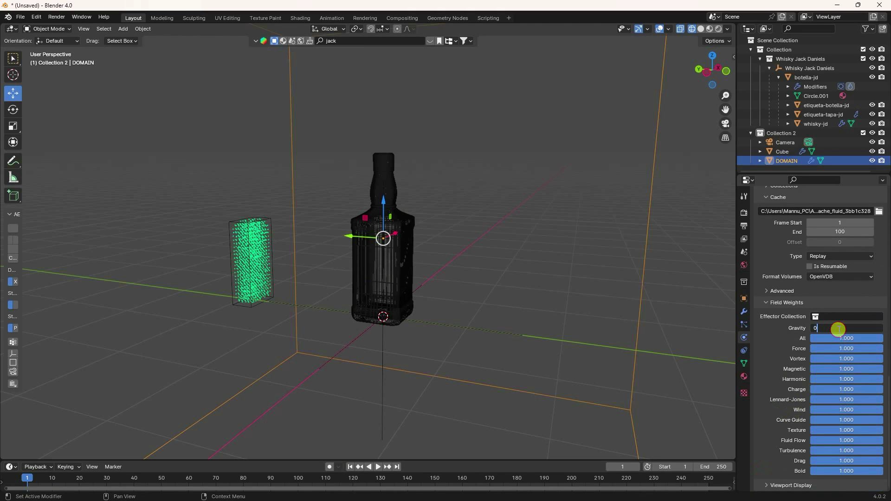
key("Return")
- Play the zero-gravity simulation up to frame 23 and examine the splash around the bottle through the camera
scroll(218, 234, "up", 5)
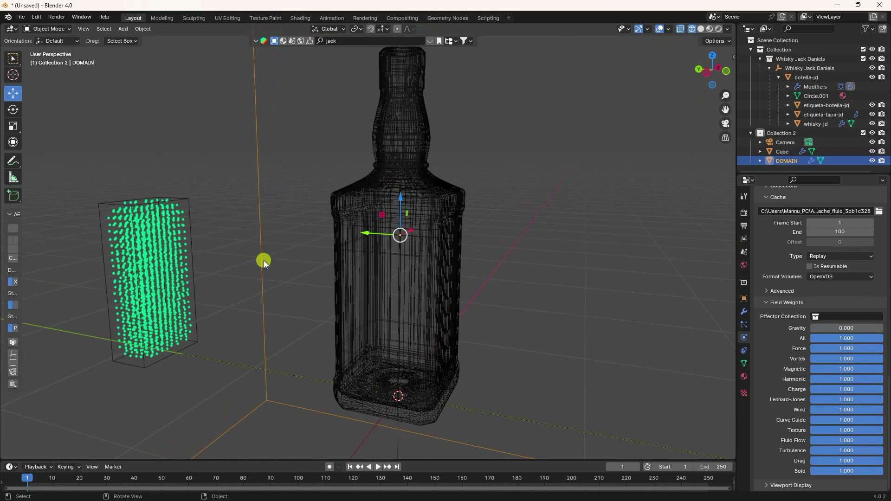
left_click(377, 467)
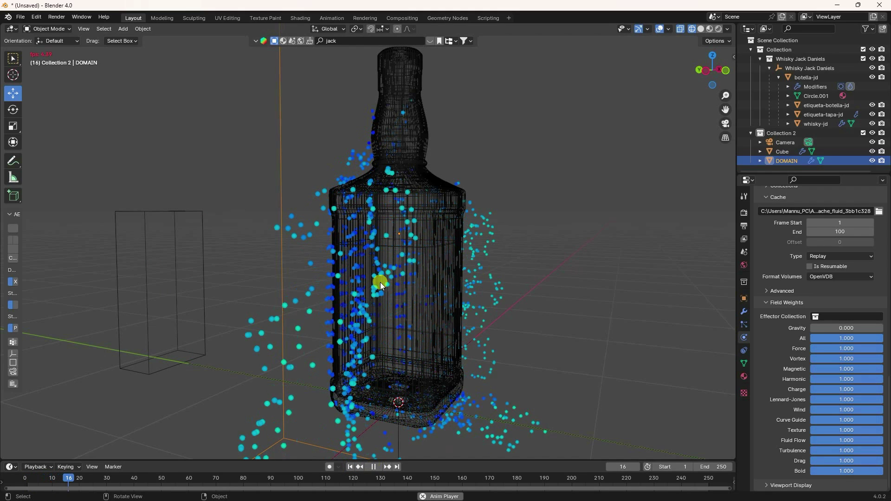
left_click(374, 467)
key("KP_0")
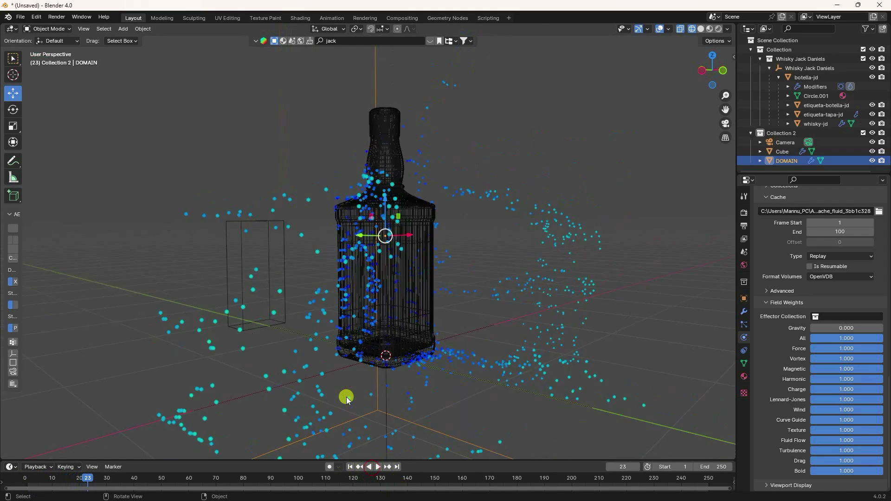
scroll(360, 197, "up", 5)
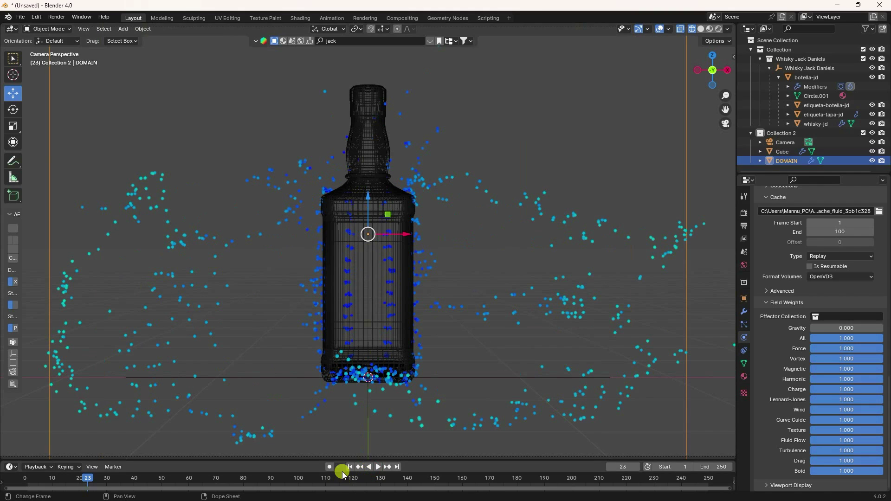
- Replay the zero-gravity simulation from the first frame to about frame 28 through the camera, and return to frame 1
left_click(351, 467)
left_click(378, 467)
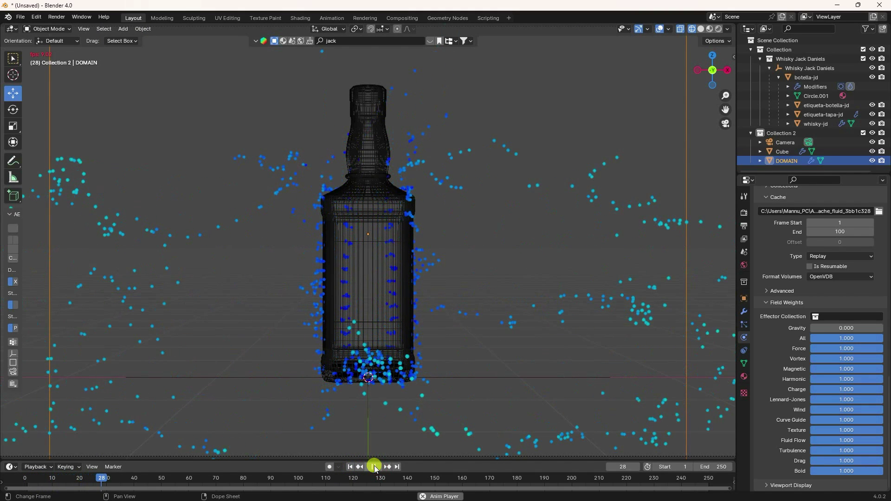
left_click(376, 467)
left_click(349, 467)
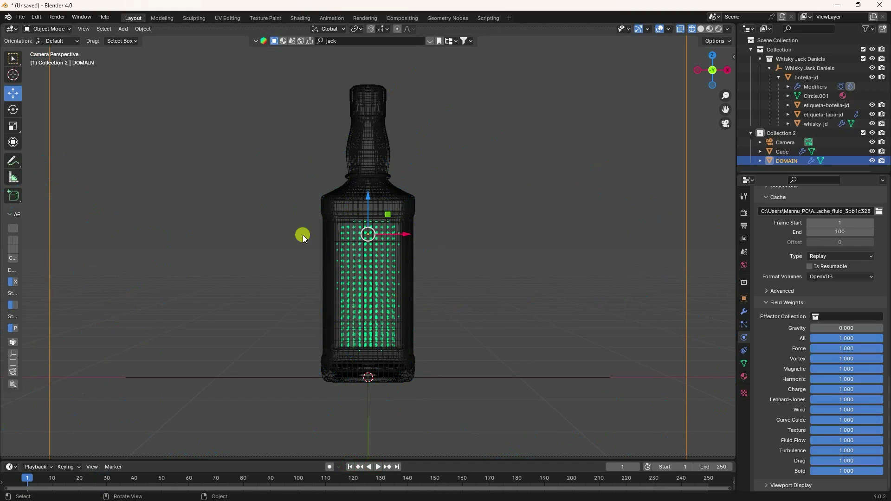
- Raise the Cube flow object slightly along Z toward the bottle's shoulder, and briefly test playback from frame 1
left_click(782, 151)
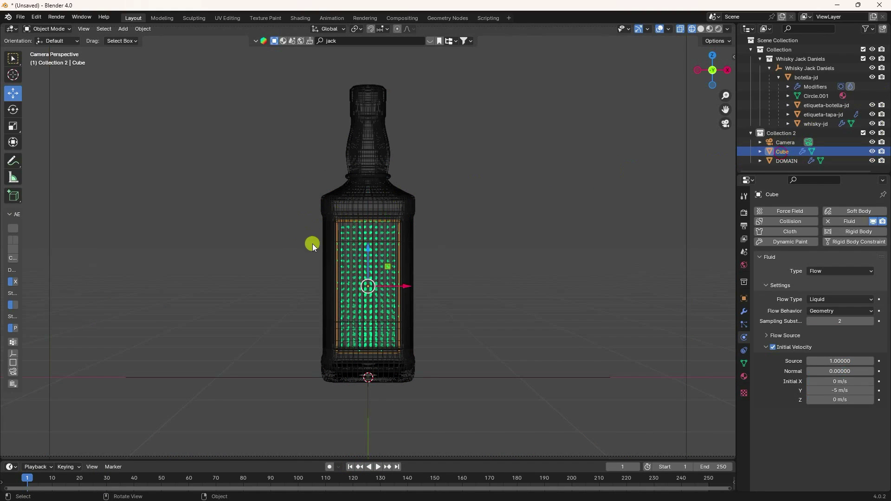
left_click_drag(369, 250, 372, 232)
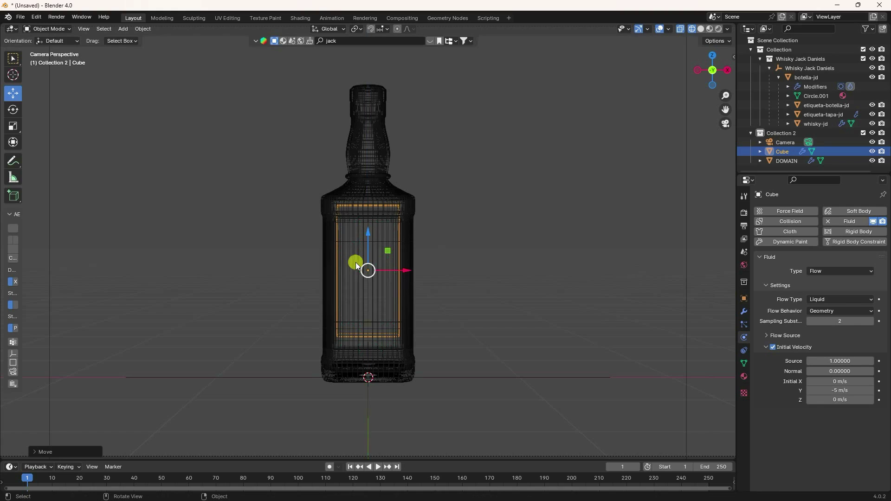
left_click(351, 467)
left_click(378, 467)
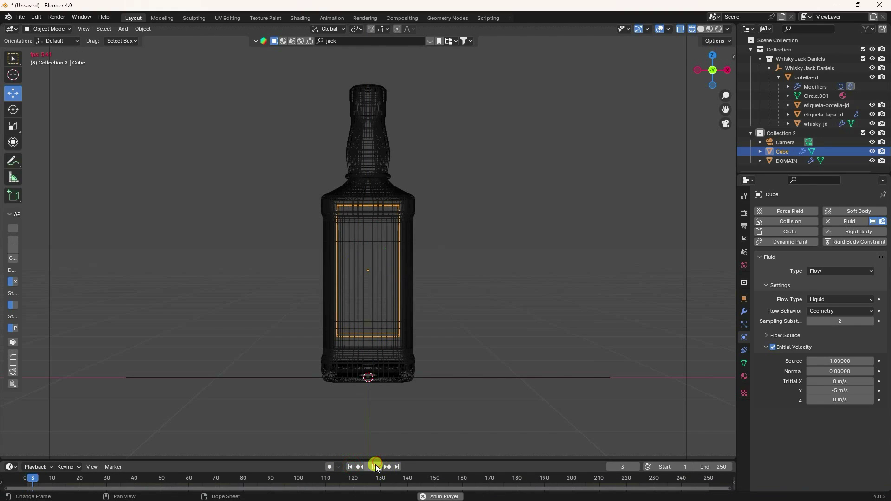
left_click(376, 467)
left_click(350, 467)
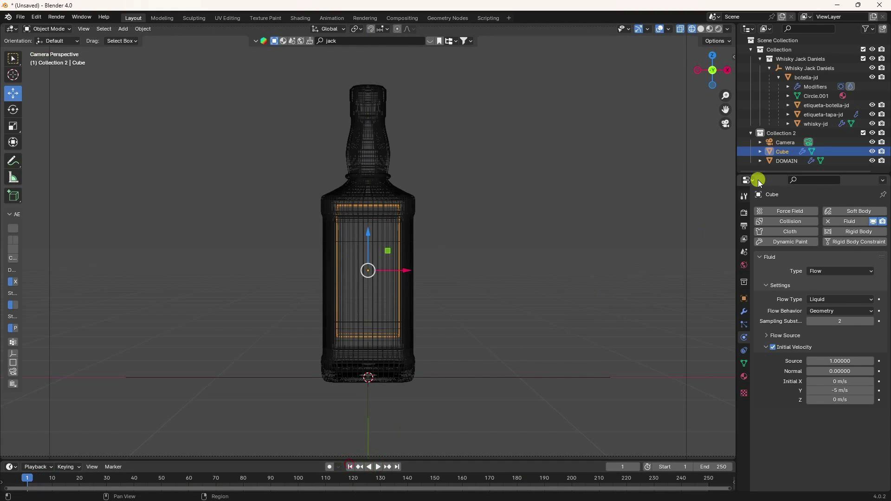
- Set the fluid DOMAIN's resolution divisions to 128
left_click(786, 161)
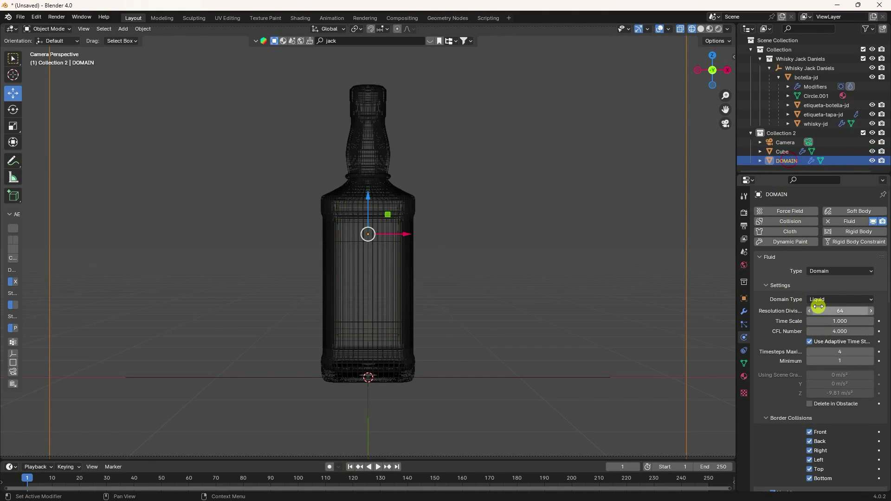
left_click(825, 310)
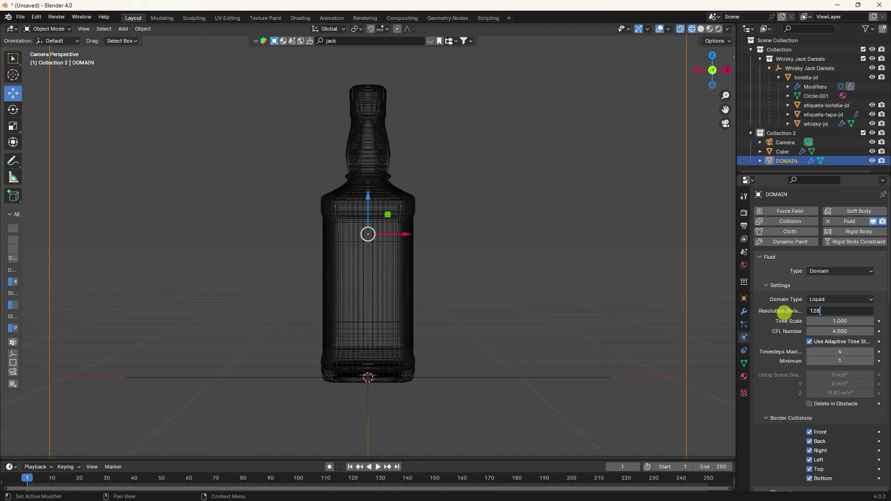
key("Return")
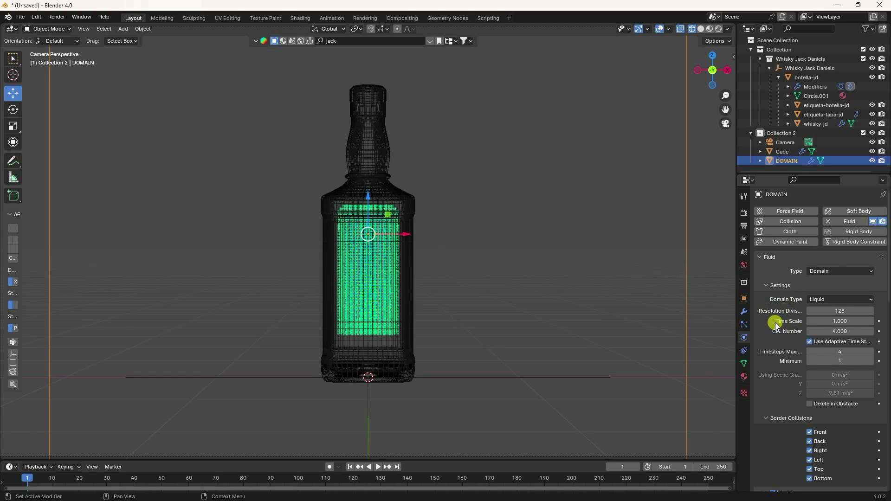
- Play the simulation to frame 10 while viewing the liquid hitting the bottle from an angle, and return to frame 1
left_click(380, 467)
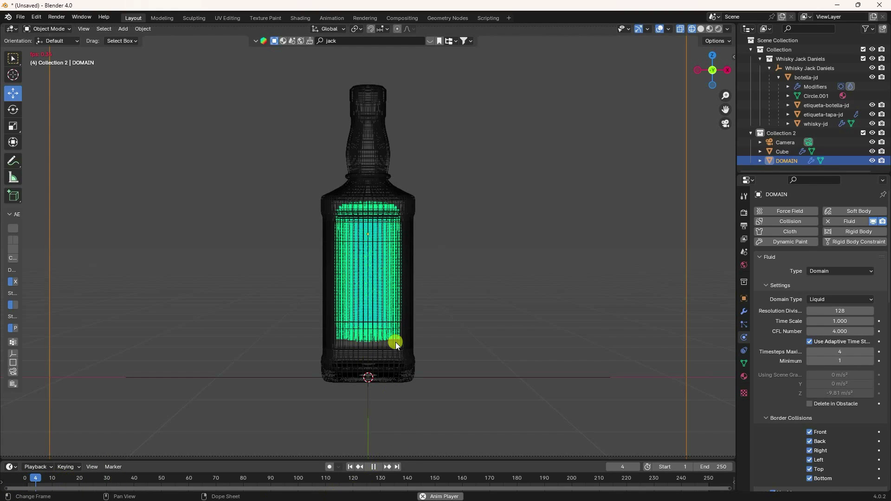
middle_click_drag(355, 296, 364, 253)
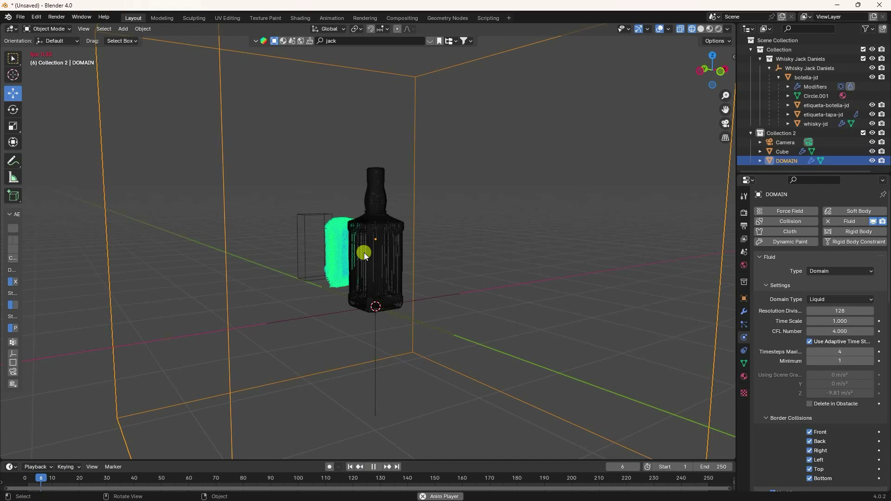
scroll(365, 252, "up", 2)
left_click(374, 467)
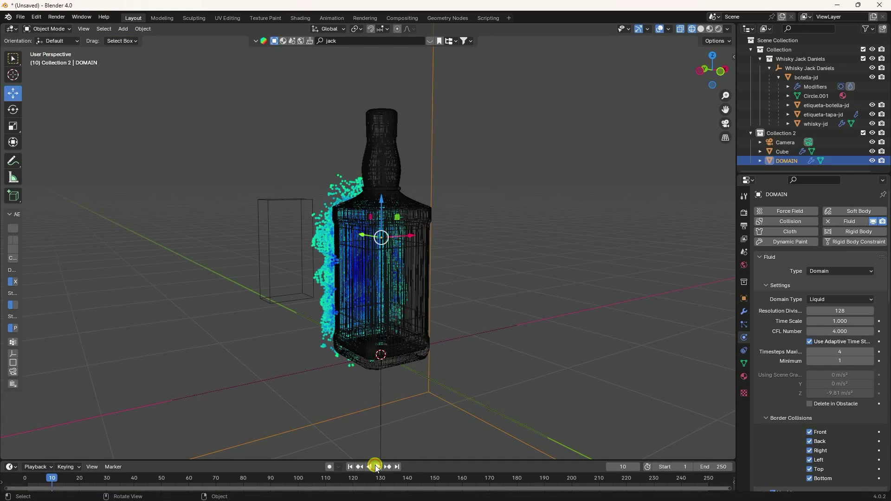
left_click(351, 467)
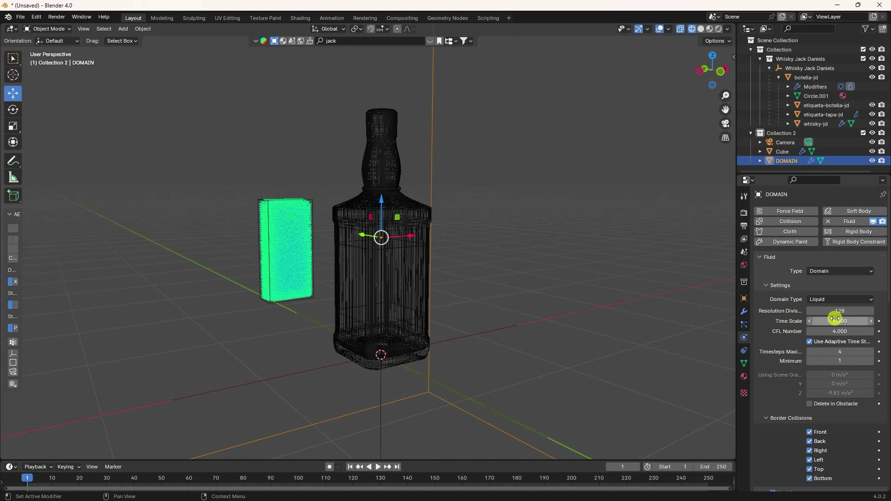
- Set the DOMAIN's resolution divisions to 96 and return to the camera view
type("9")
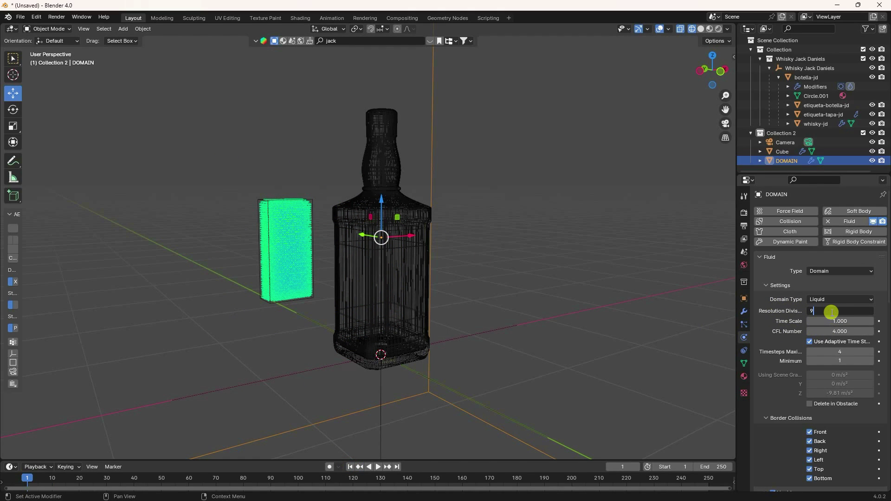
type("6")
key("Return")
key("KP_0")
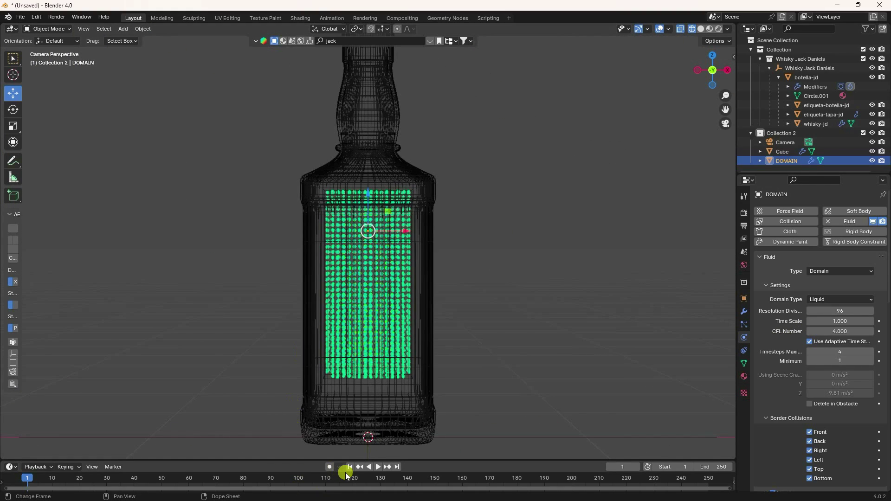
- Play the simulation to frame 22 to examine the splash spread around the bottle, and return to frame 1
left_click(377, 467)
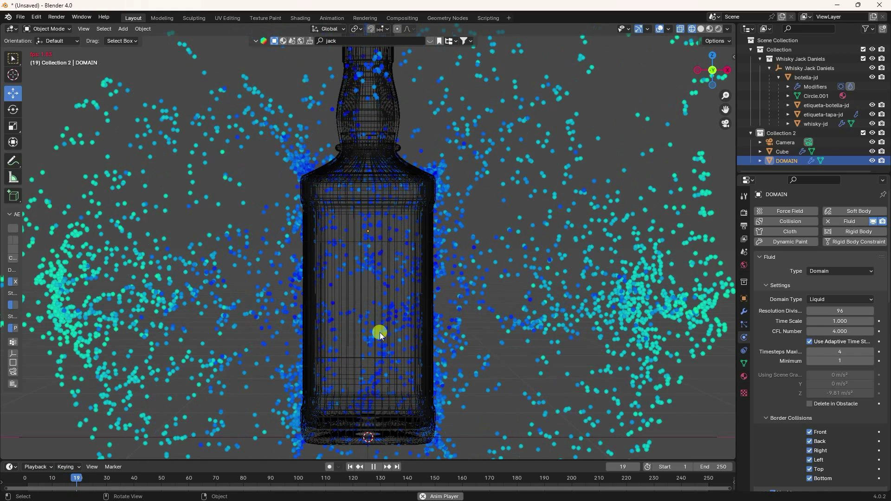
left_click(374, 466)
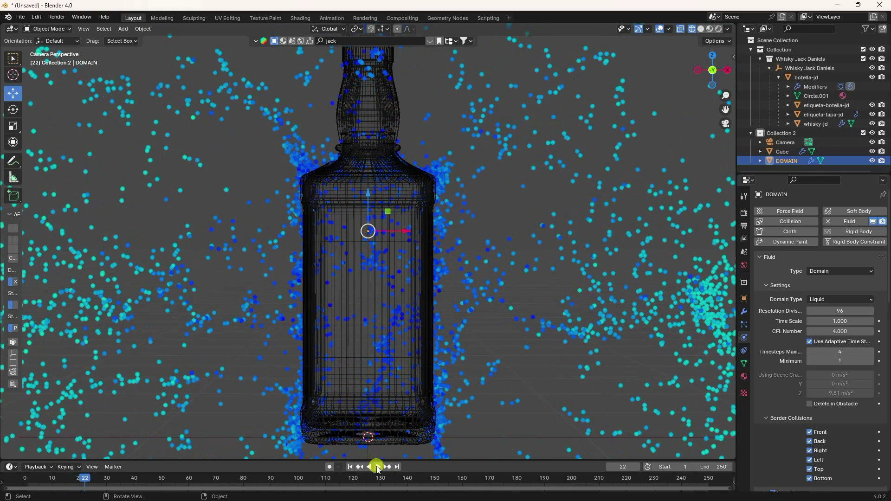
left_click(350, 467)
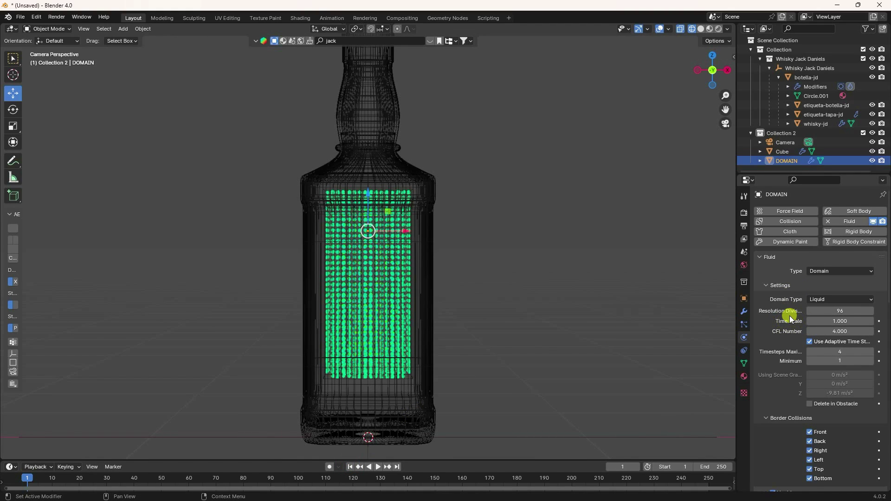
- Enlarge the timeline and keyframe the DOMAIN's Time Scale at 1.0 on frame 15
scroll(790, 315, "down", 1)
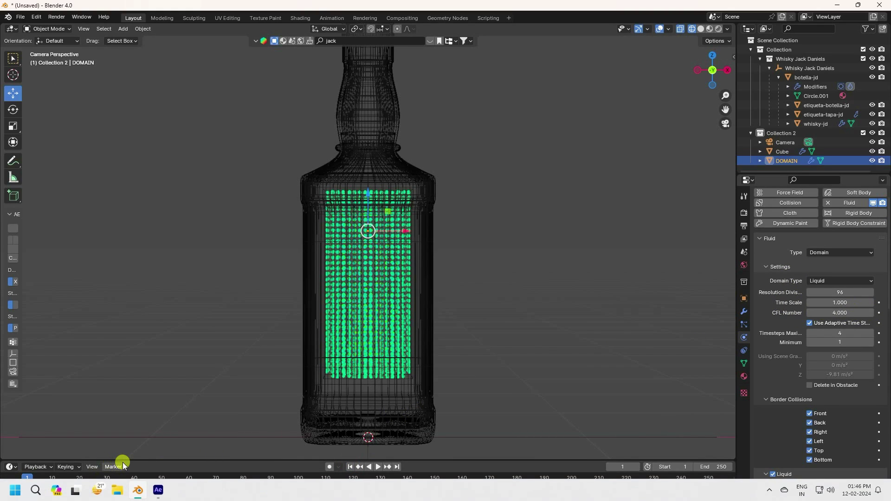
left_click_drag(126, 461, 130, 446)
left_click_drag(79, 464, 66, 467)
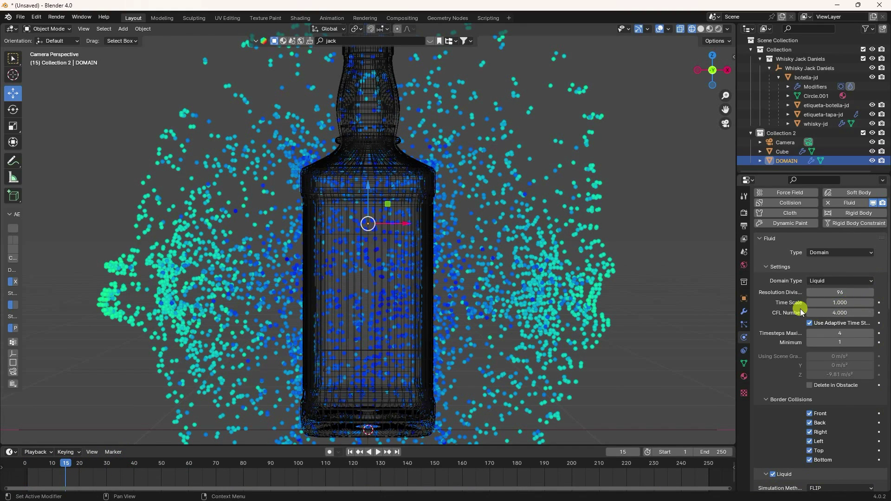
left_click(879, 302)
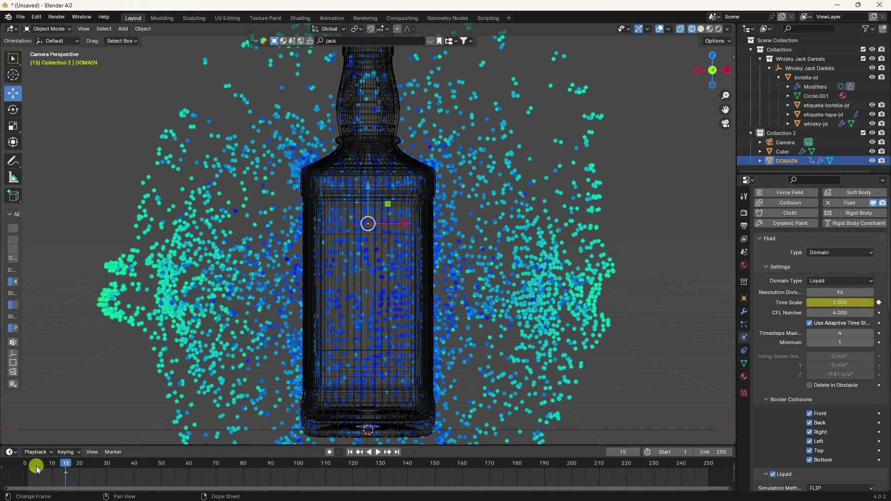
- Set the DOMAIN's Time Scale to 0.2 on frame 16 and keyframe it
key("space")
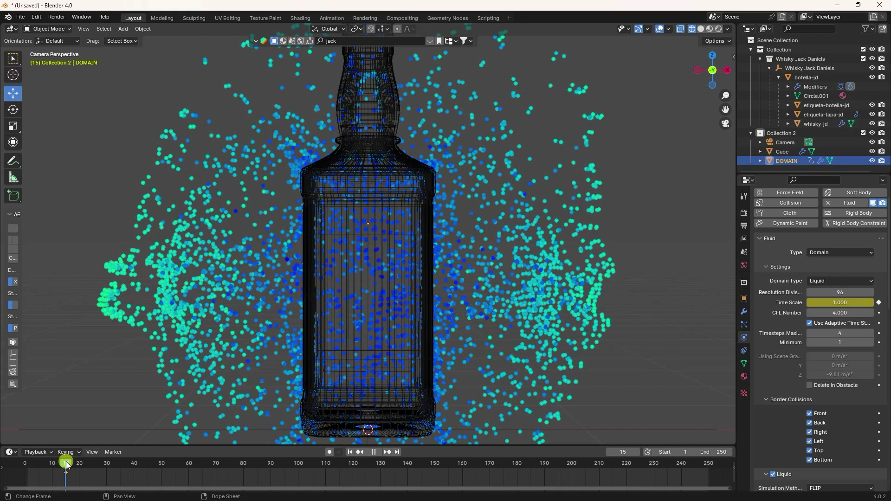
key("space")
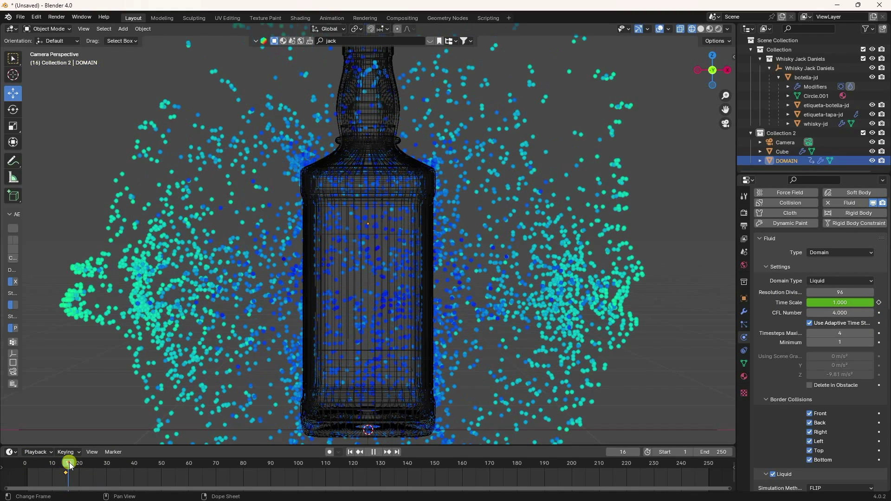
left_click(850, 302)
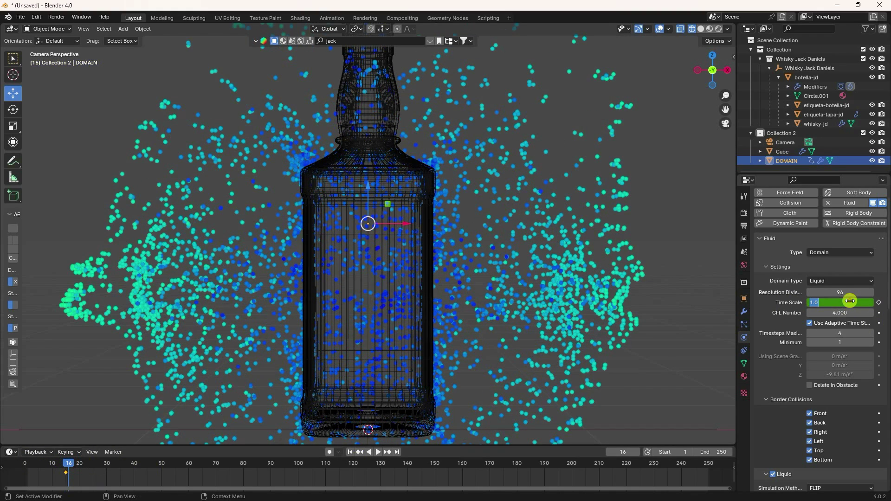
type("0.2")
key("Return")
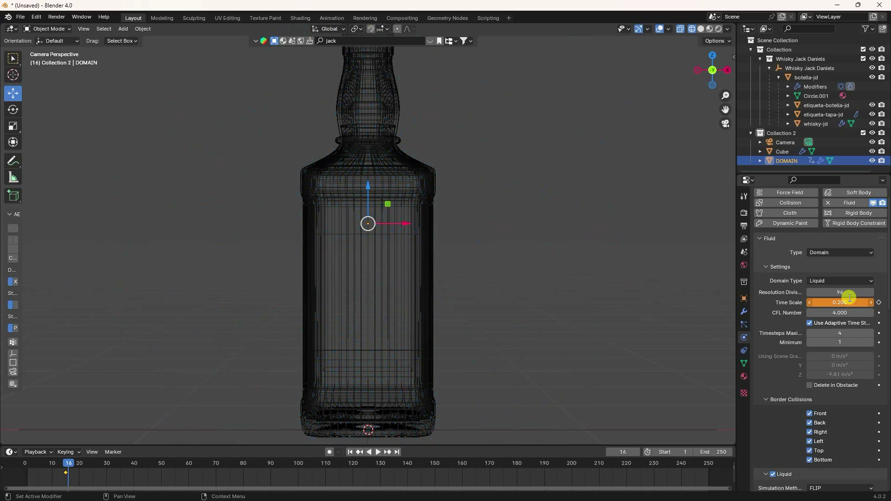
left_click(879, 302)
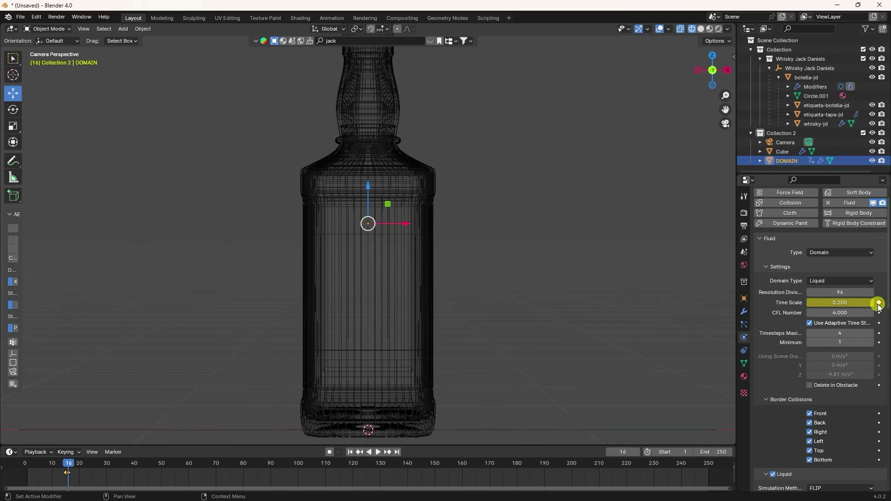
- Replay the simulation from frame 1 to frame 30 to check the slow-motion effect, and return to the first frame
left_click(351, 452)
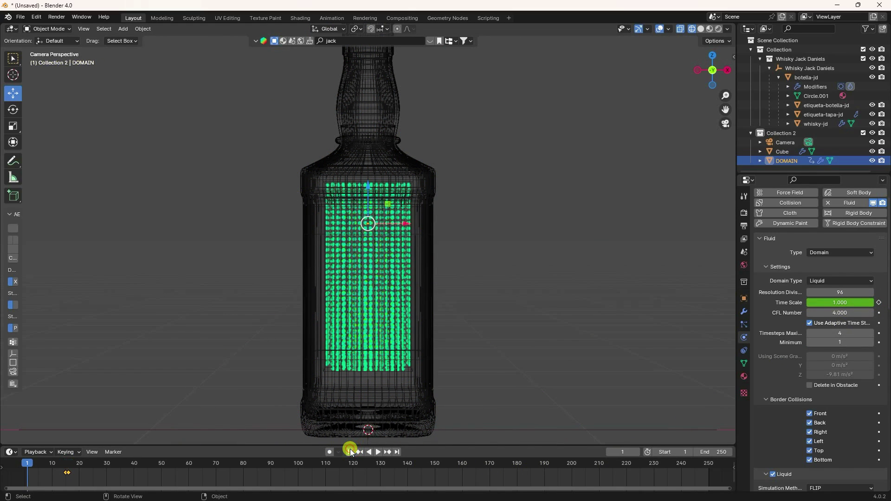
left_click(378, 451)
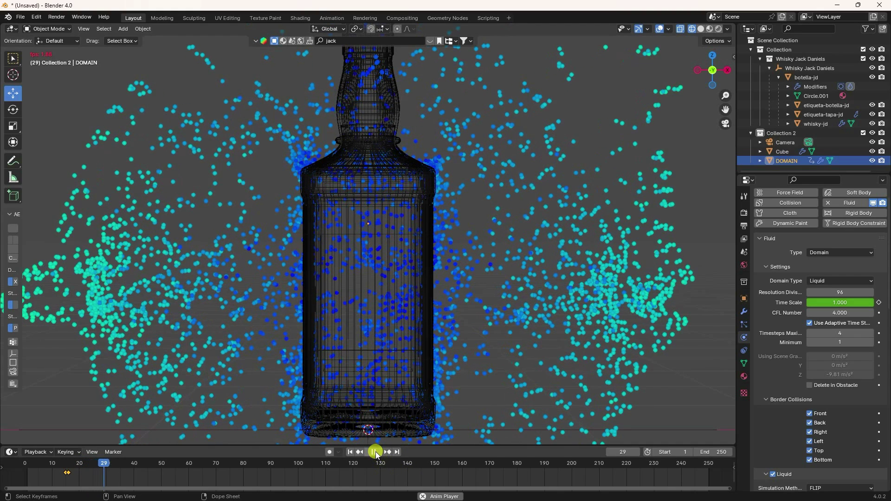
left_click(375, 452)
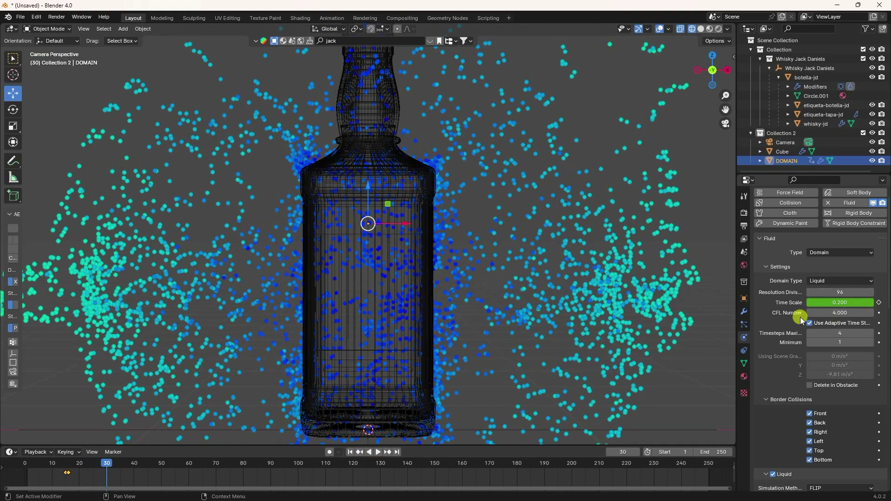
scroll(778, 325, "down", 6)
scroll(779, 323, "down", 2)
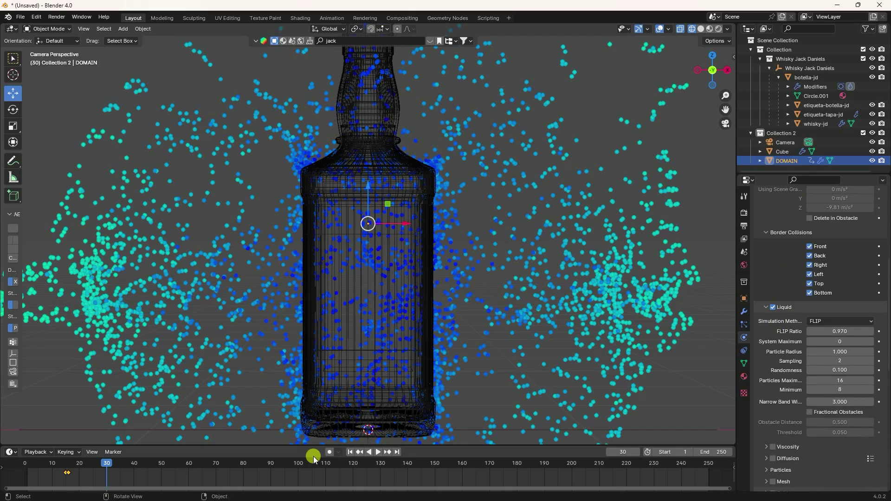
left_click(348, 453)
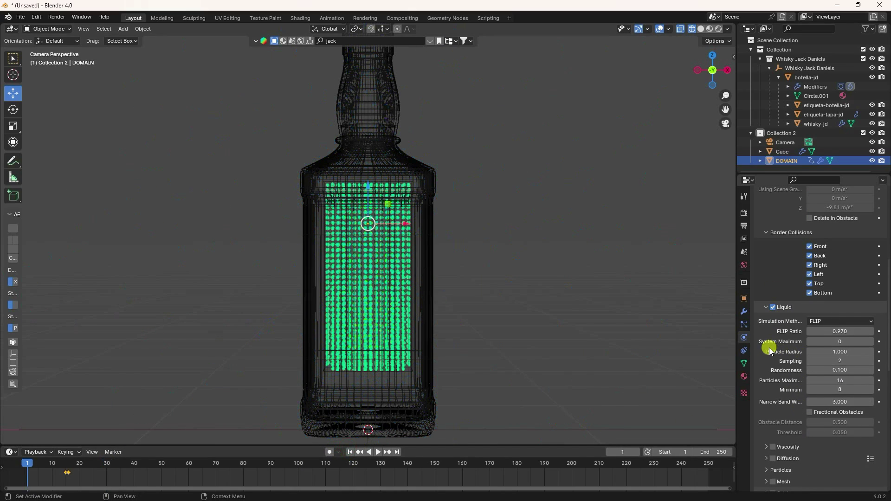
- Enable the liquid Mesh in the DOMAIN's fluid settings and set its Particle Radius to 3
scroll(769, 346, "down", 10)
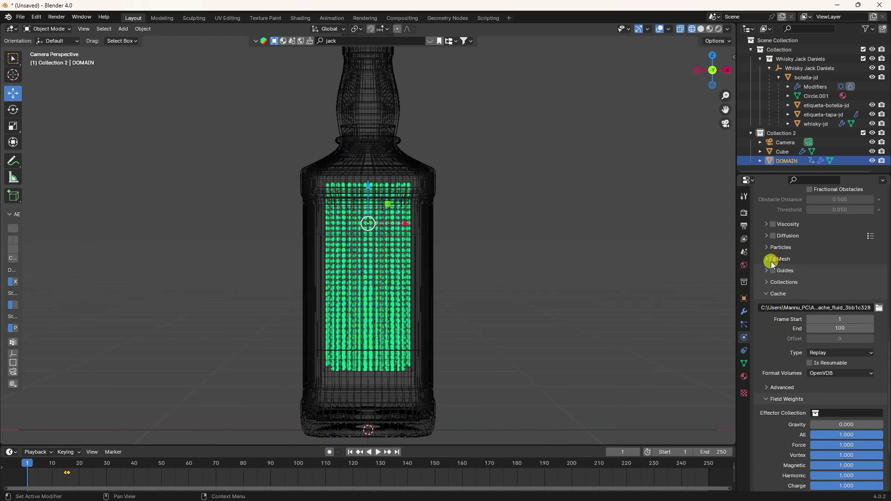
left_click(772, 259)
left_click(768, 258)
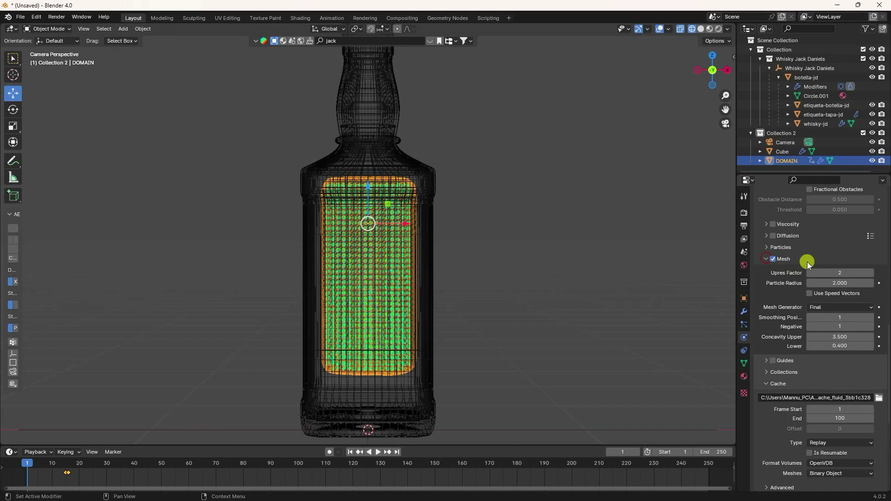
left_click(872, 274)
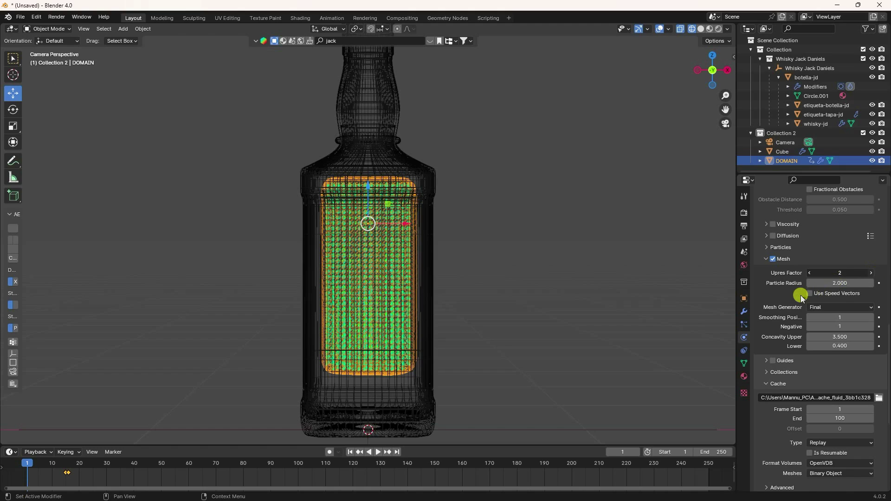
left_click(837, 285)
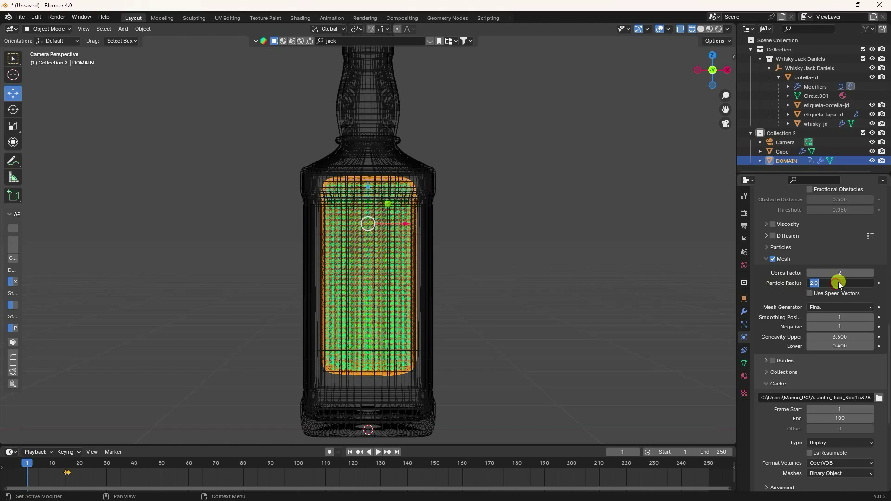
type("3")
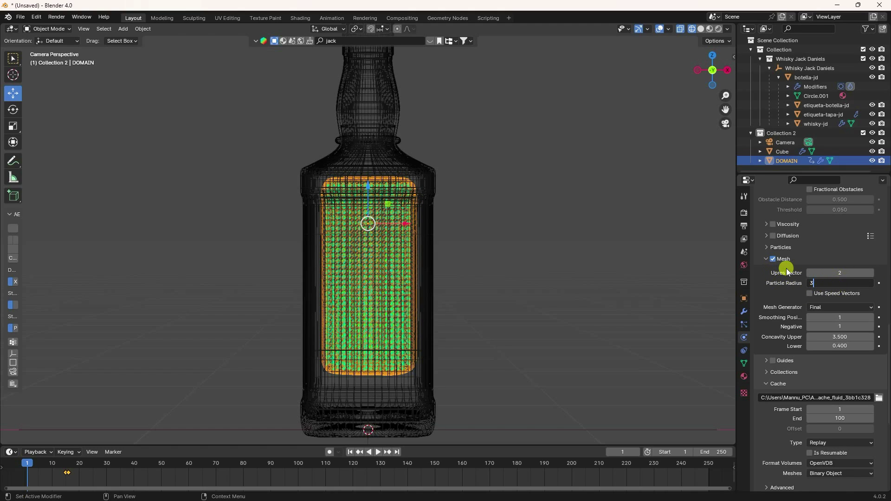
key("Return")
- Set the mesh's Upres Factor to 4 and both Smoothing Positive and Negative to 2, and save the file as untitled.blend
left_click(839, 273)
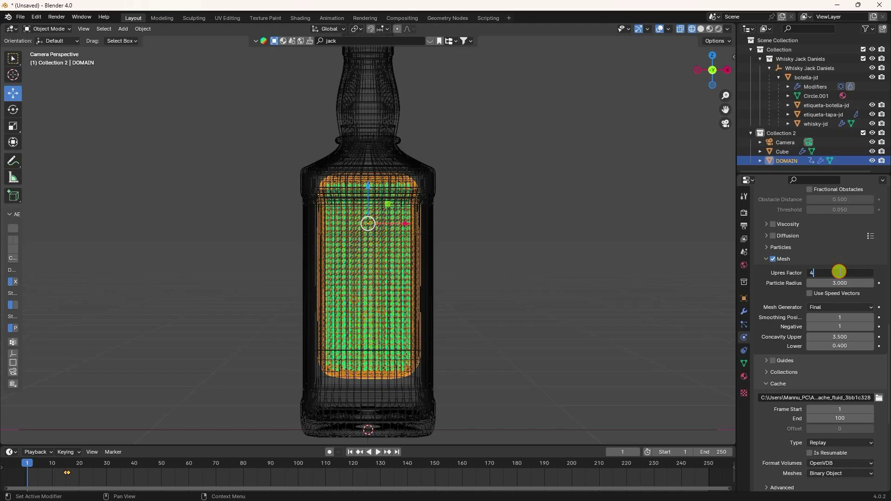
left_click(843, 317)
type("2")
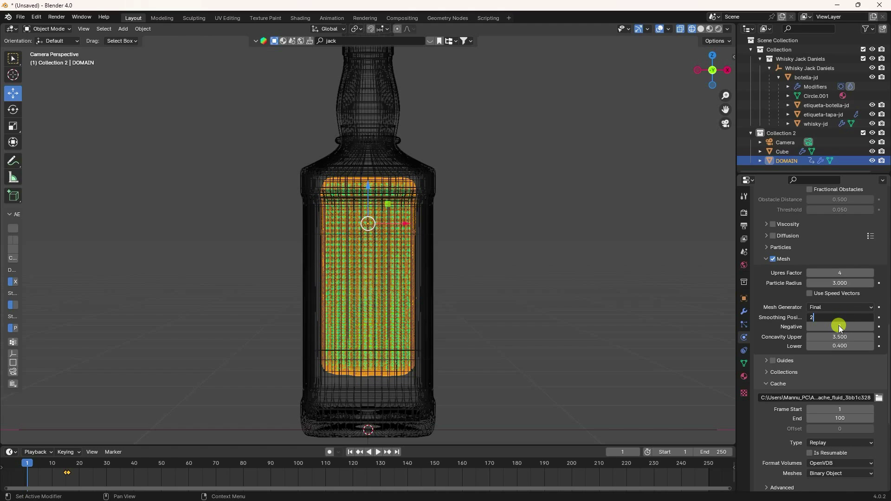
key("Return")
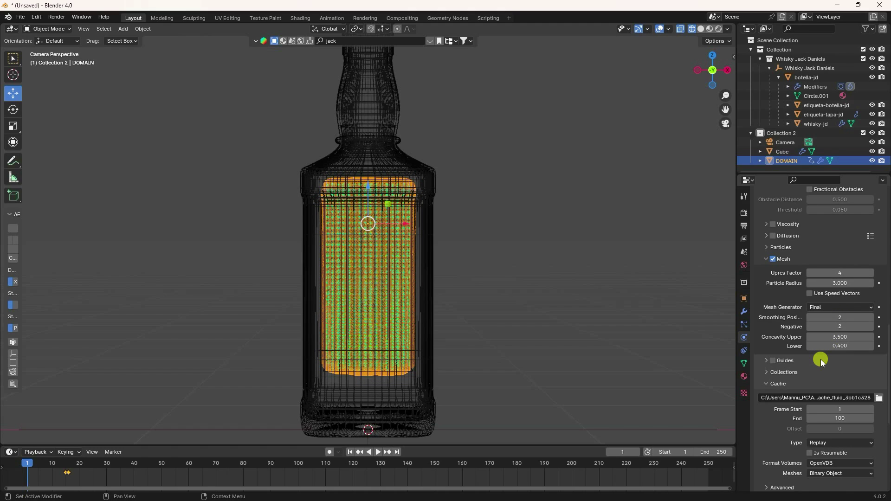
key("ctrl+s")
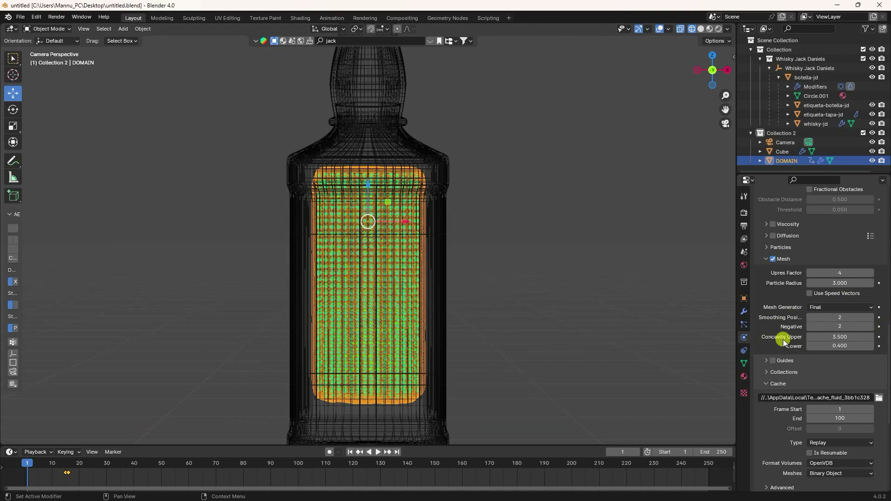
- Set the DOMAIN's Resolution Divisions to 128
scroll(785, 336, "up", 15)
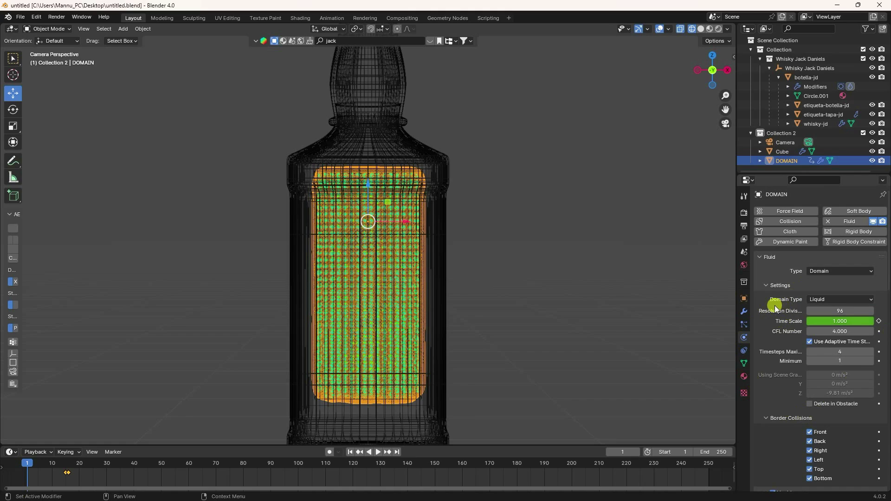
left_click(846, 310)
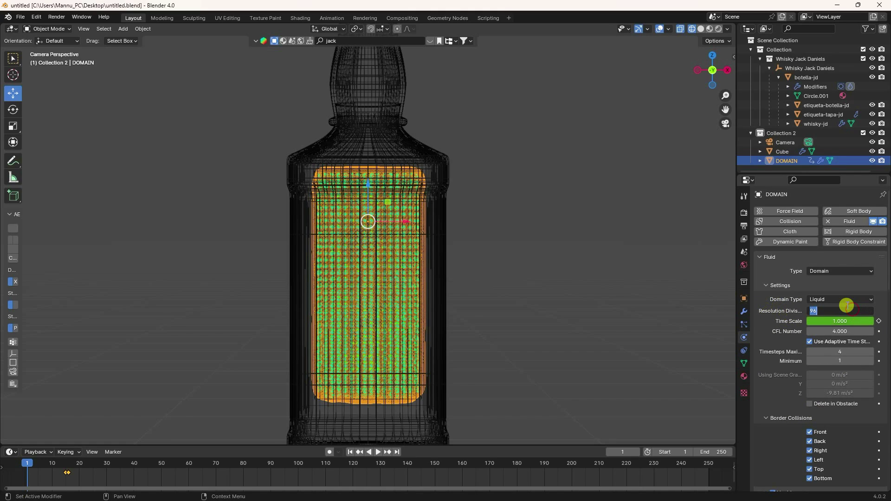
key("Return")
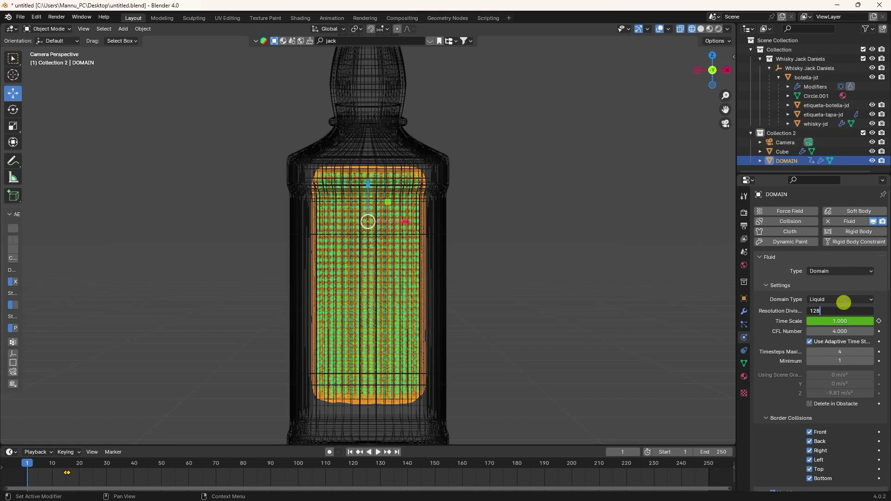
- Set the DOMAIN's cache type to All and bake the whole simulation, stopping the bake at about frame 88
scroll(780, 335, "down", 5)
scroll(778, 334, "down", 20)
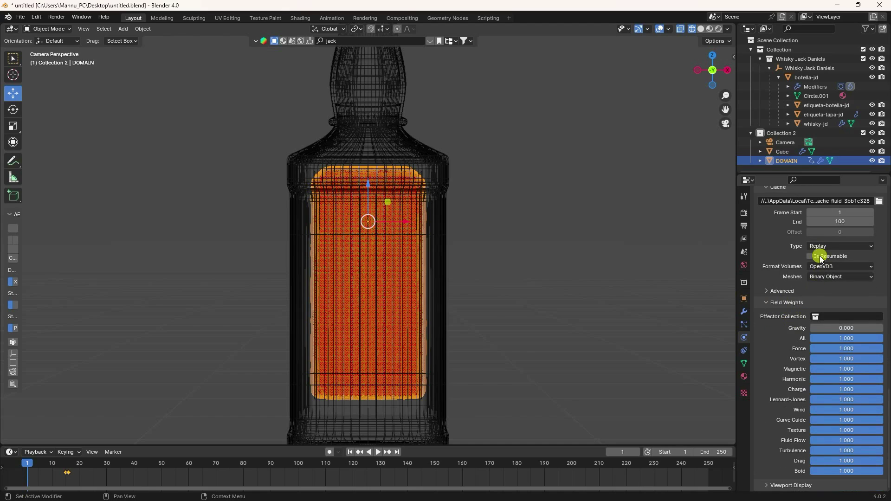
scroll(761, 278, "up", 4)
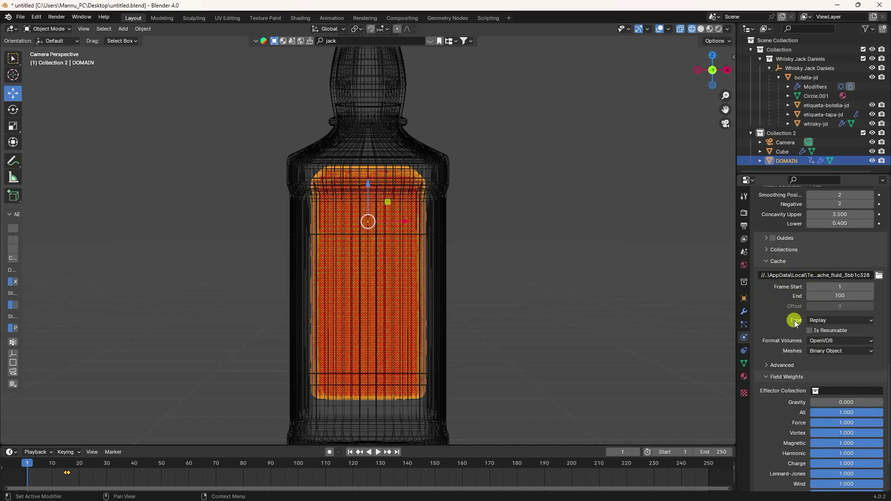
left_click(826, 320)
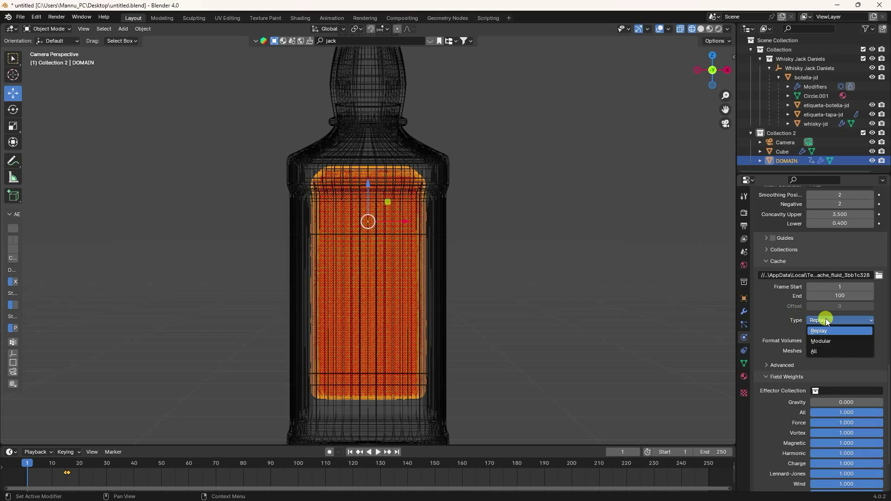
left_click(814, 351)
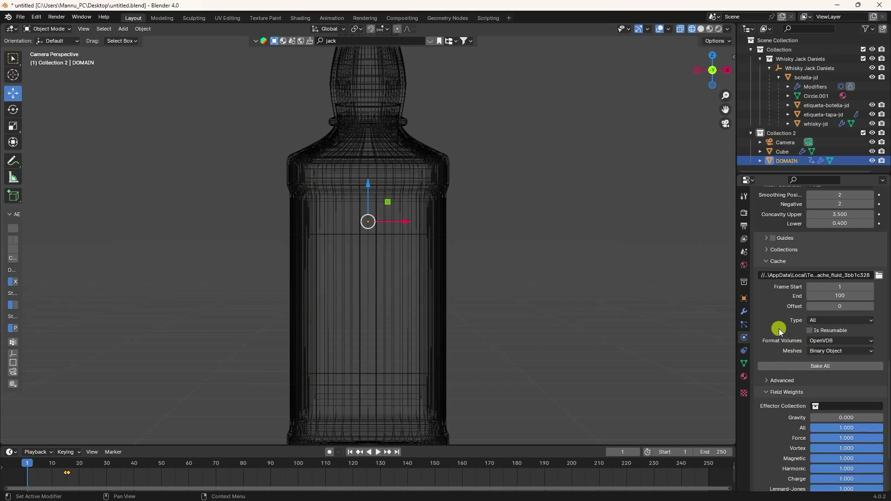
left_click(814, 368)
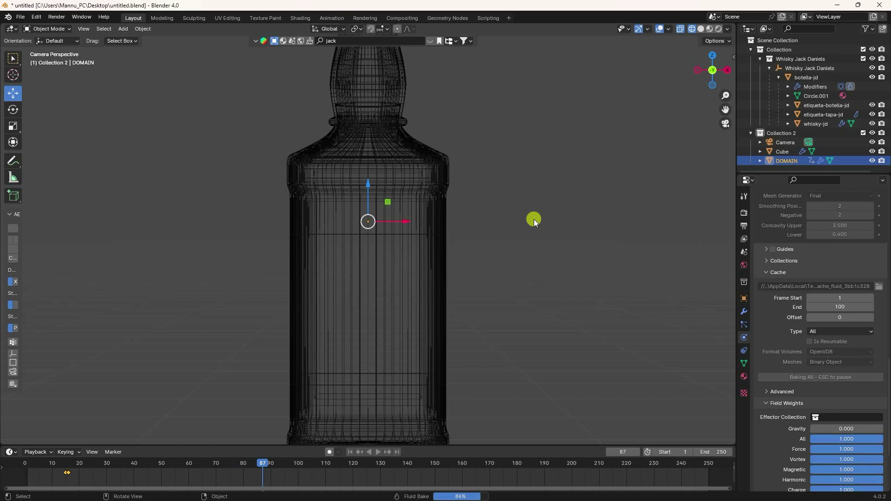
key("Escape")
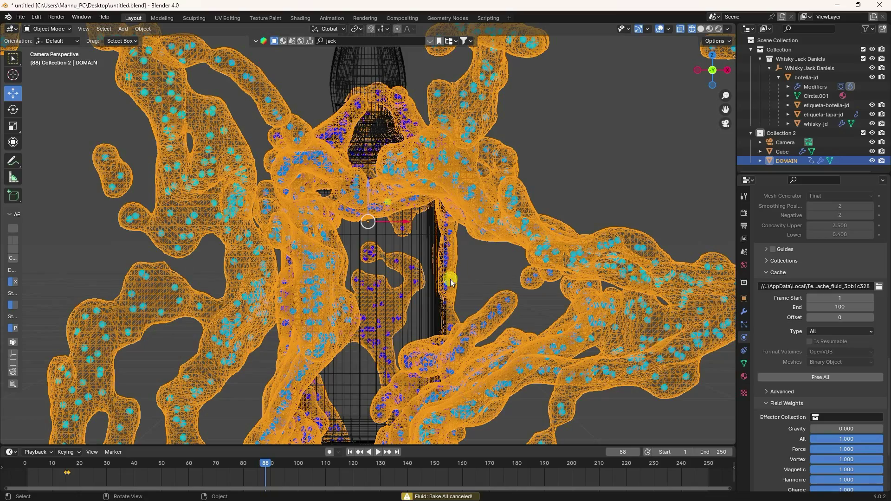
- Play the baked simulation from frame 1 to frame 23 and examine the shape of the liquid mesh around the bottle
left_click(351, 452)
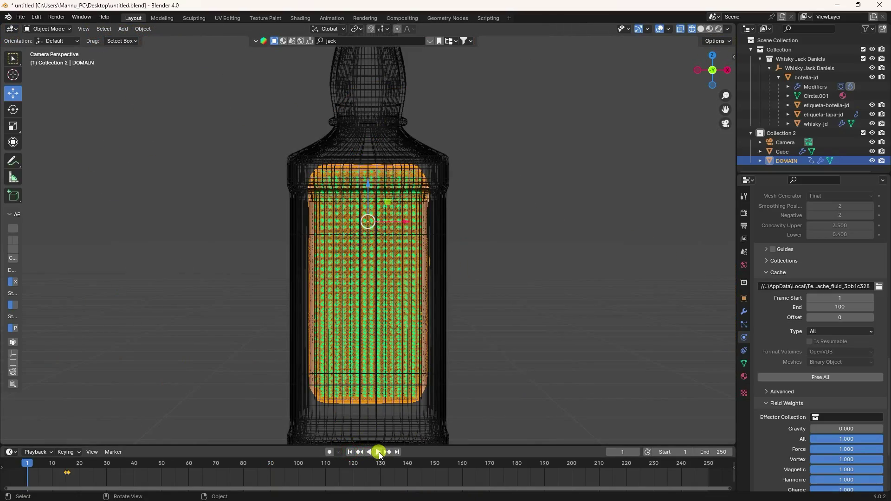
left_click(379, 453)
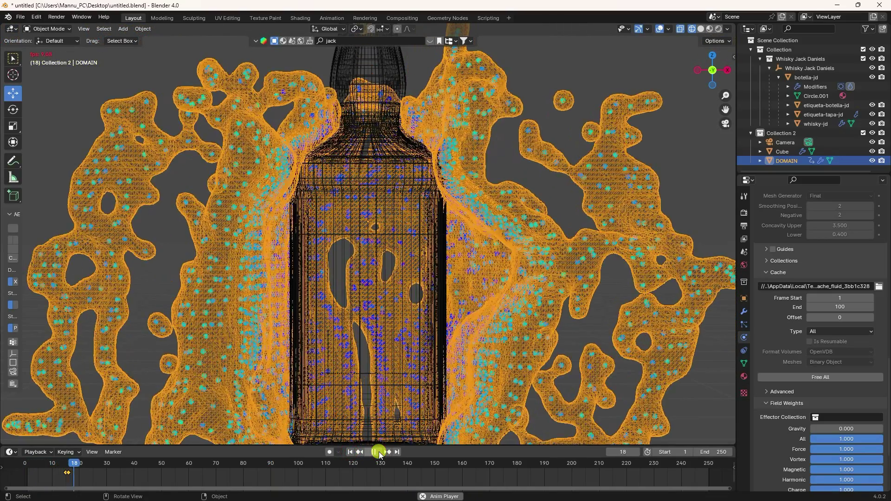
left_click(379, 452)
scroll(278, 331, "down", 5)
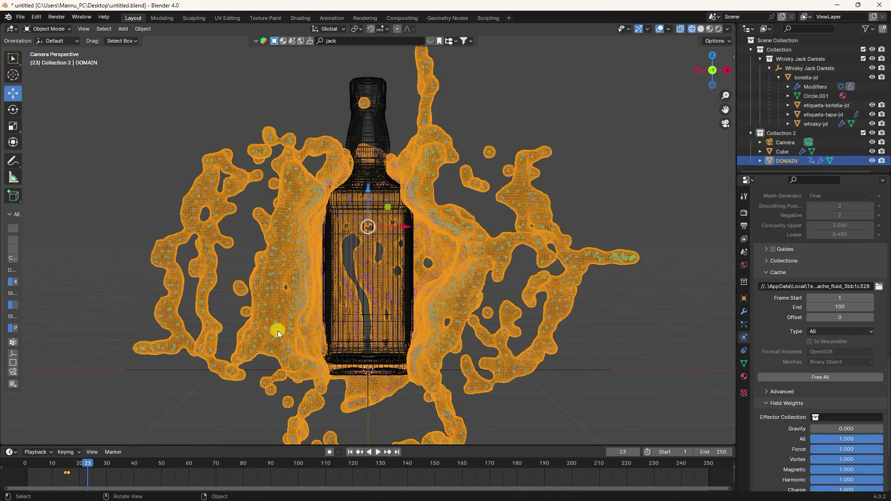
scroll(297, 325, "up", 5)
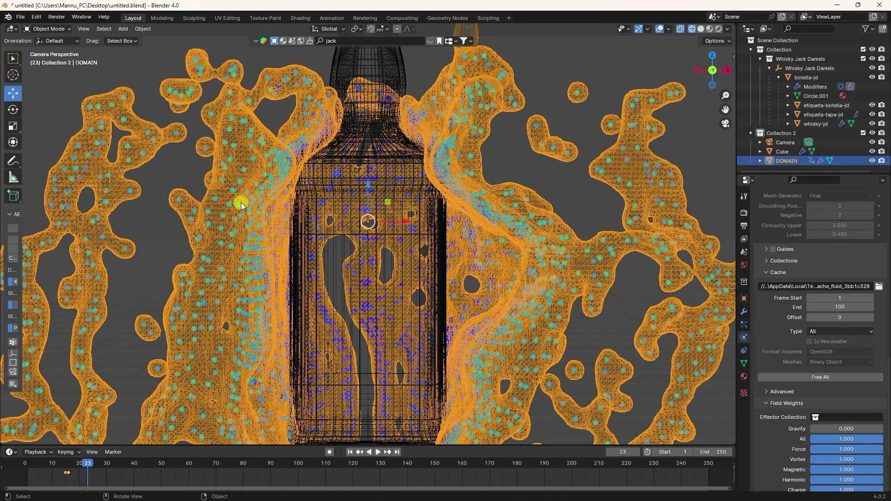
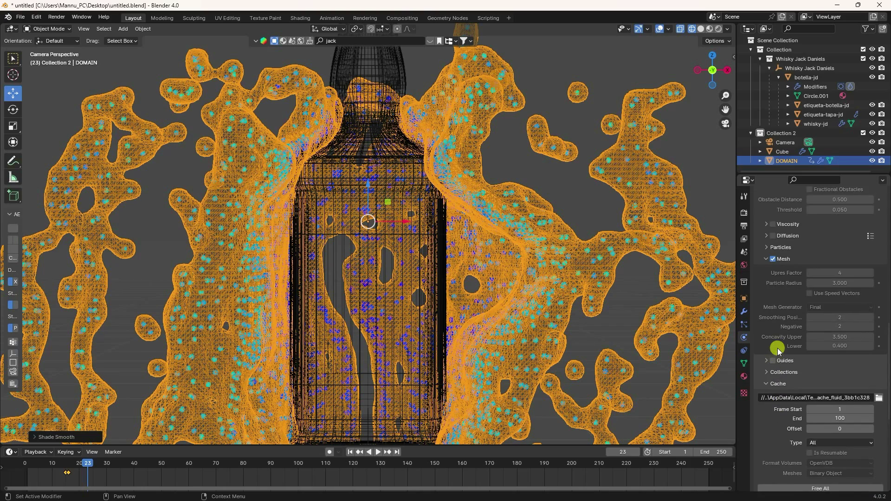
scroll(794, 346, "down", 3)
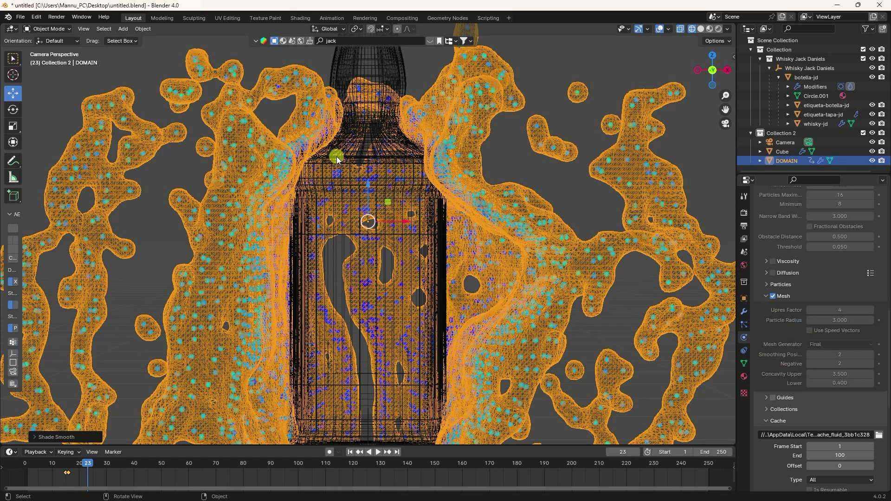
- Create a new material for the DOMAIN in the Shading workspace and delete its Principled BSDF node
left_click(299, 18)
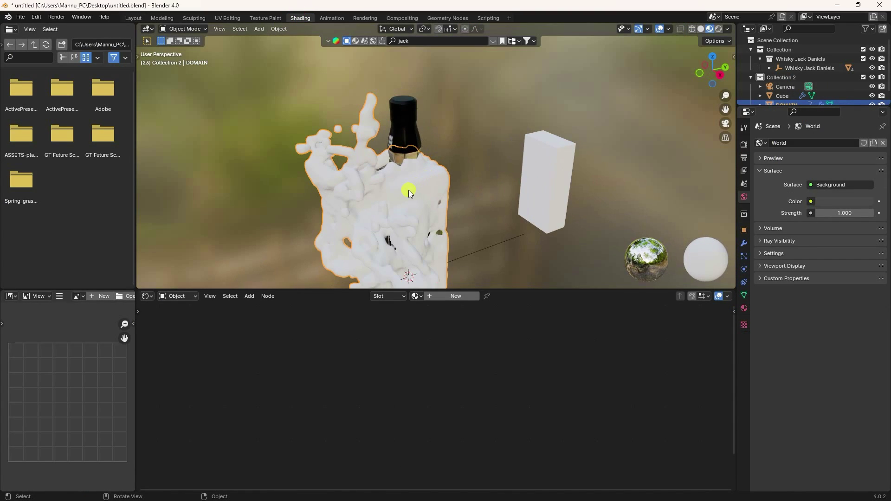
left_click(438, 297)
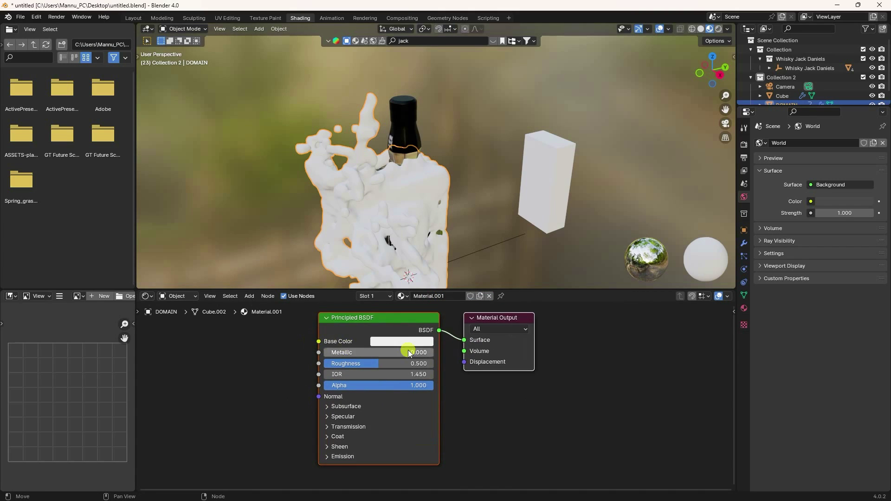
left_click_drag(464, 340, 448, 341)
left_click(385, 317)
key("Delete")
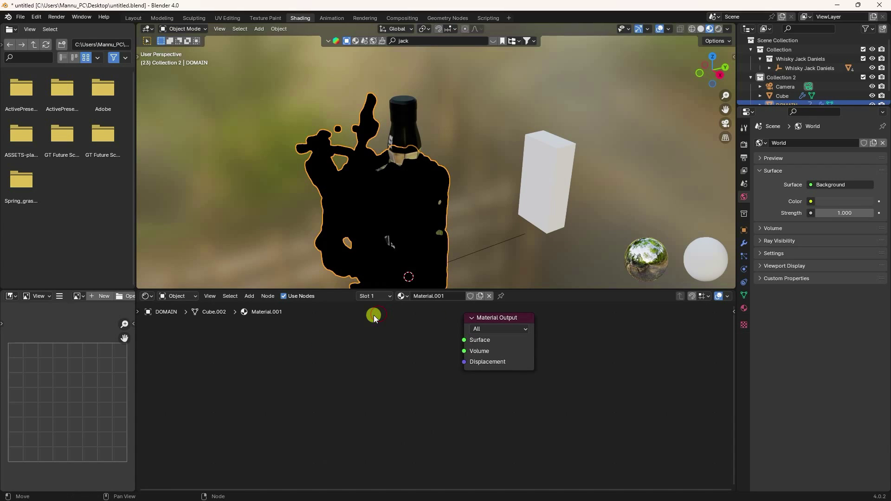
- Add a Glass BSDF node and connect it to the Material Output's Surface input
left_click(249, 296)
type("glas")
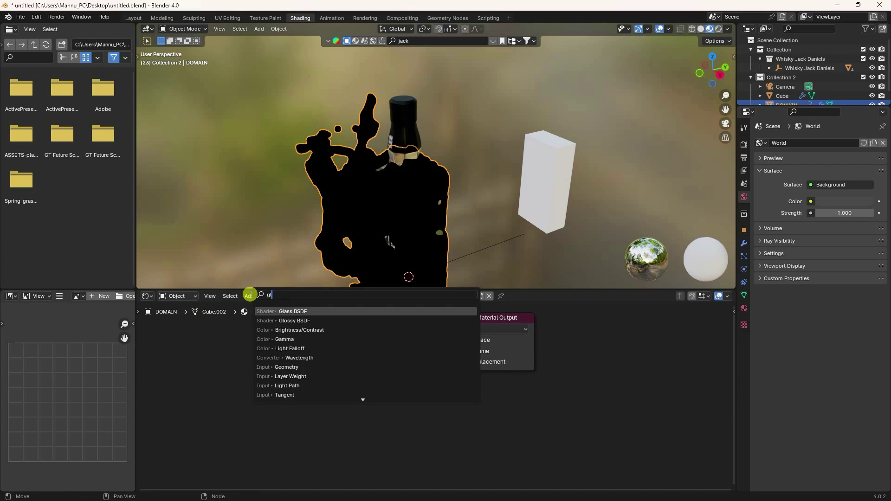
left_click(270, 311)
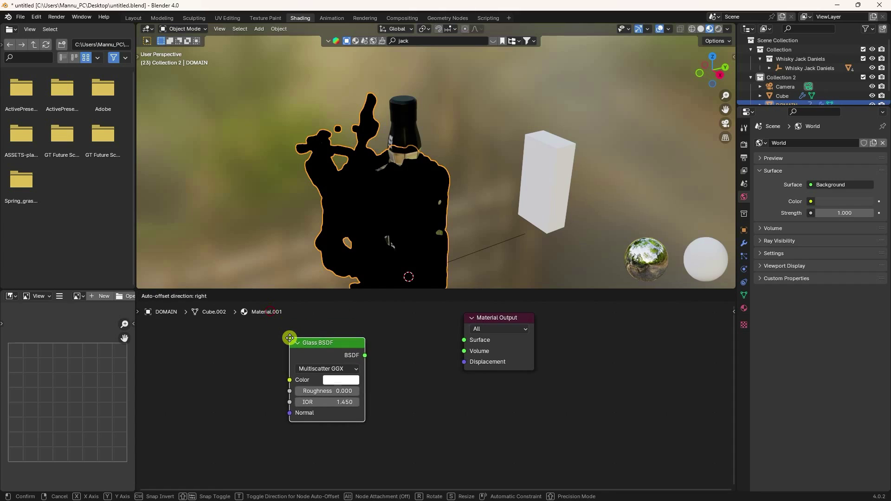
left_click(396, 356)
left_click_drag(374, 347, 464, 340)
- Add a Volume Absorption node below the Glass BSDF and connect it to the Material Output's Volume input
left_click(248, 296)
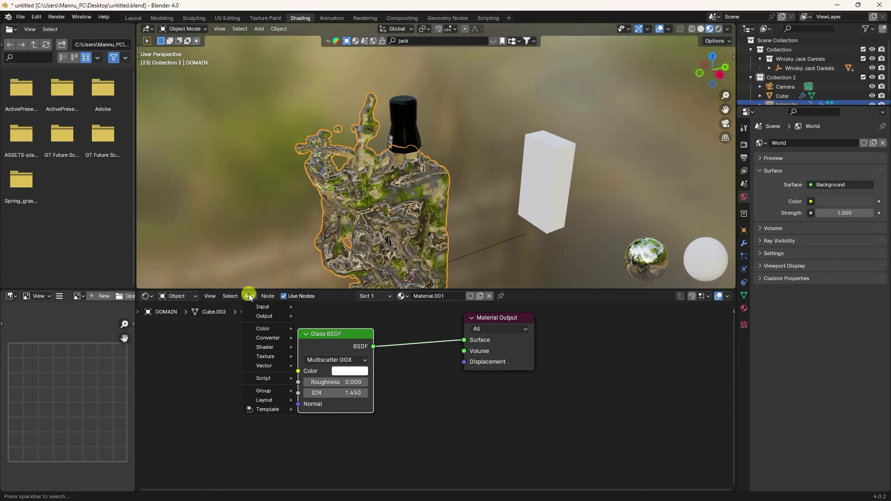
type("vol")
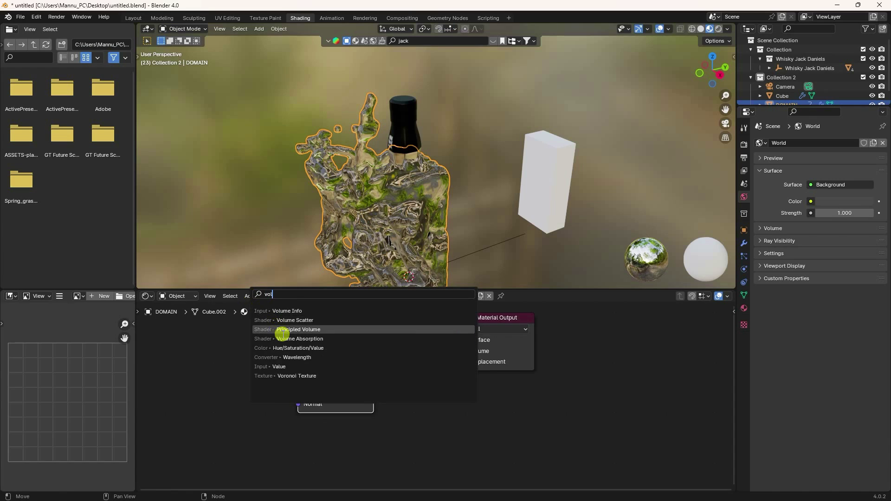
left_click(325, 339)
left_click(309, 425)
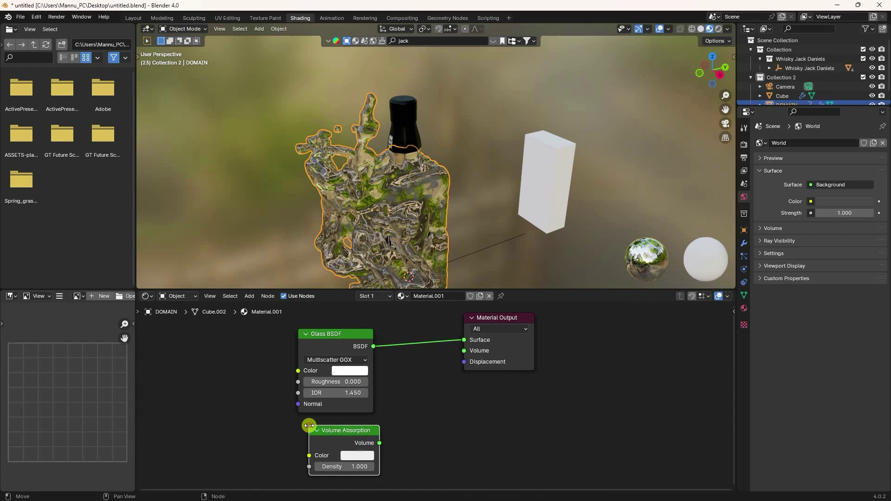
left_click_drag(379, 443, 464, 351)
middle_click_drag(436, 408, 430, 371)
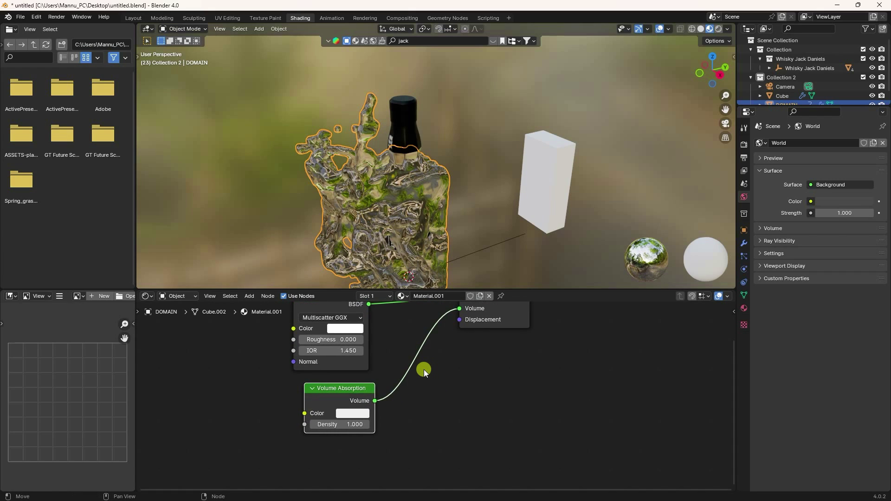
- Set the Glass BSDF node's Roughness to 0.1
scroll(380, 350, "up", 2)
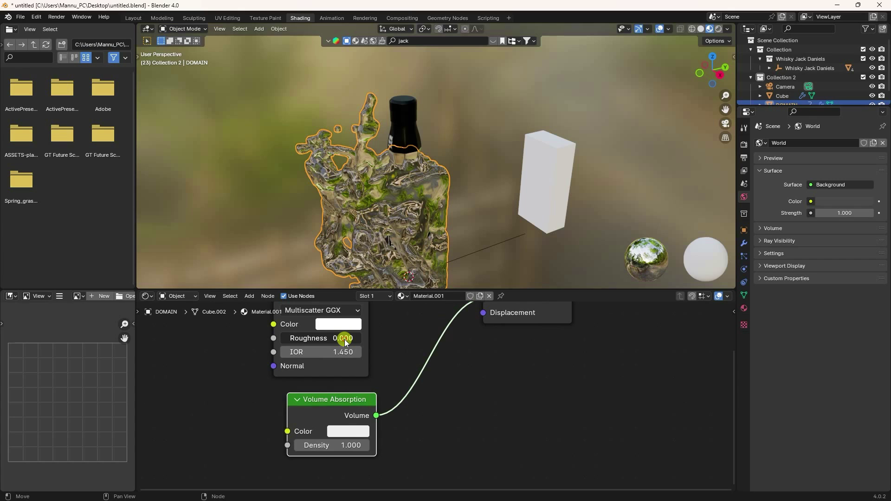
left_click(345, 339)
type("0.1")
key("Return")
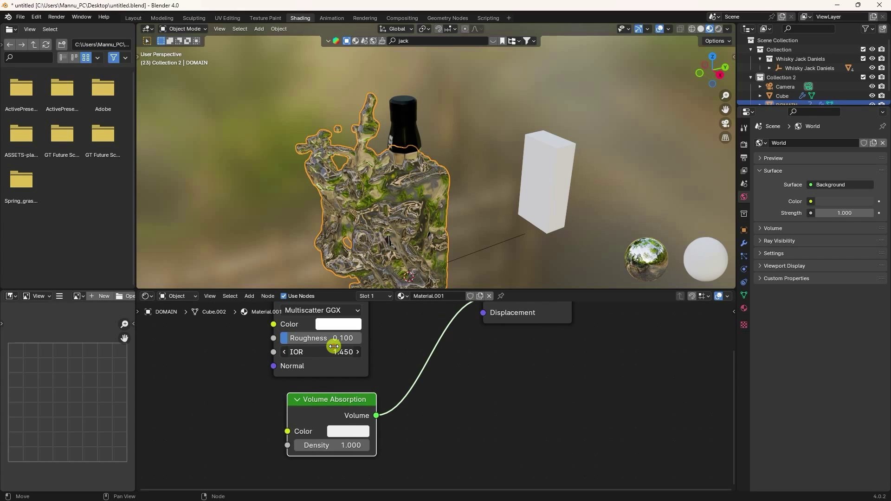
- Set the Glass BSDF node's IOR to 1.33
left_click(333, 347)
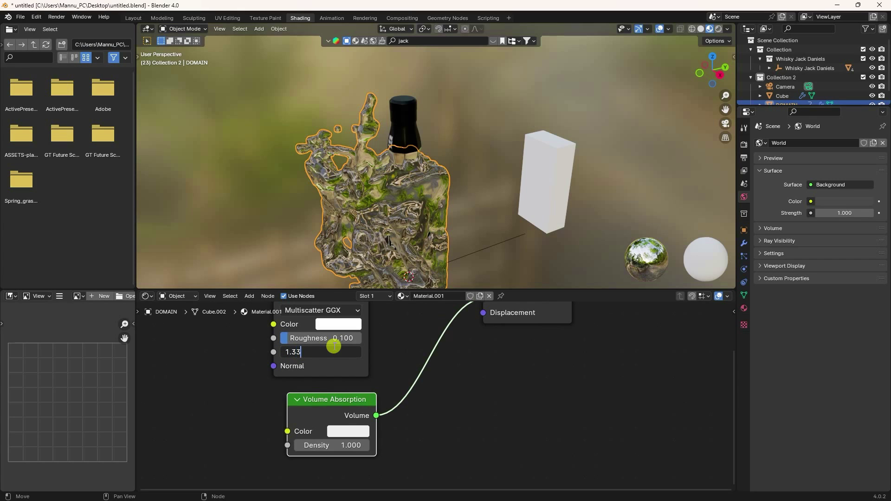
type("1.330")
key("Return")
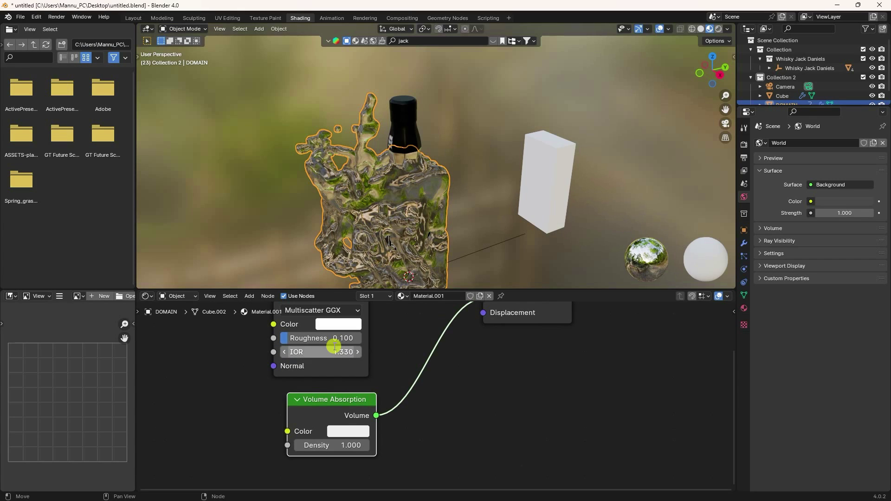
- Set the Volume Absorption node's Density to 30
left_click(339, 446)
type("30")
key("Return")
left_click(328, 444)
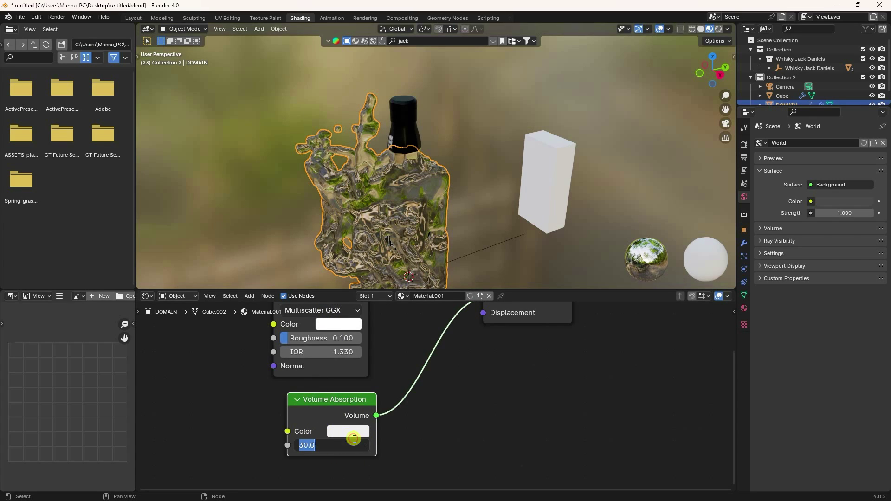
left_click(409, 451)
- Set the Volume Absorption color to amber with hue 0.075, saturation 0.929 and value 0.801, and switch the viewport to Rendered shading
left_click(348, 431)
left_click_drag(384, 289, 365, 318)
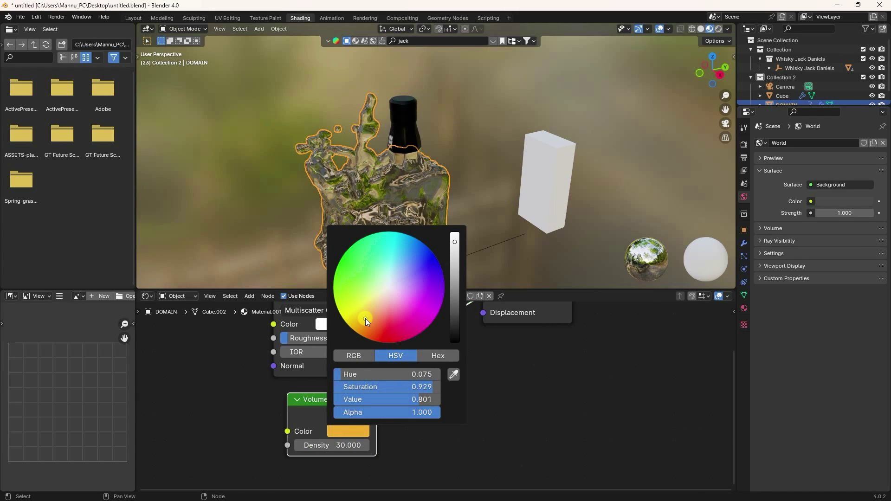
scroll(391, 442, "up", 1)
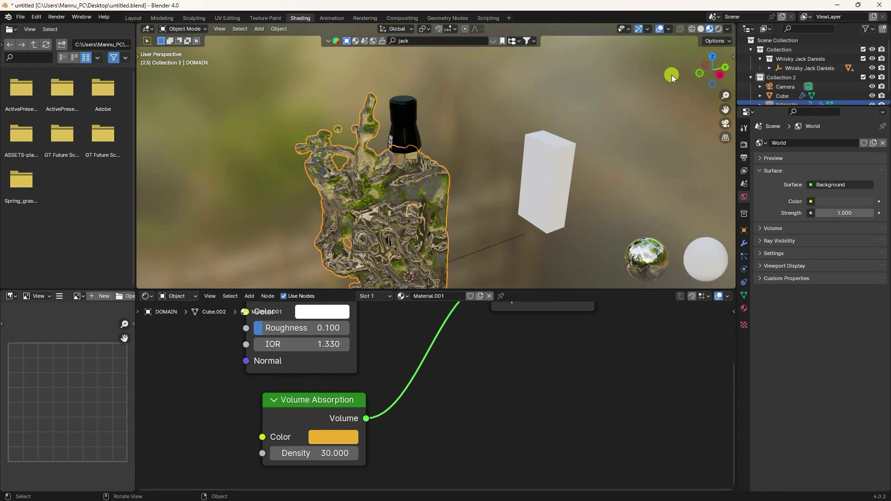
left_click(718, 28)
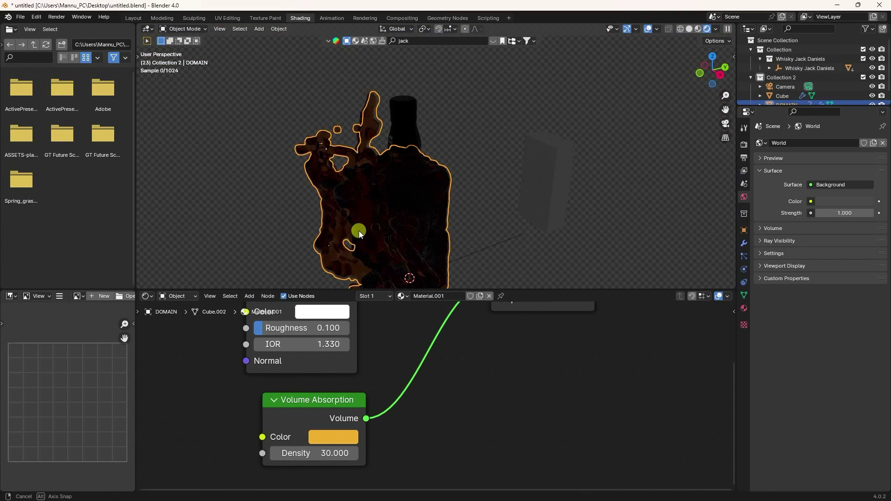
- Examine the rendered liquid splash around the bottle and switch to the Layout workspace
middle_click_drag(358, 231, 422, 208)
scroll(513, 242, "up", 3)
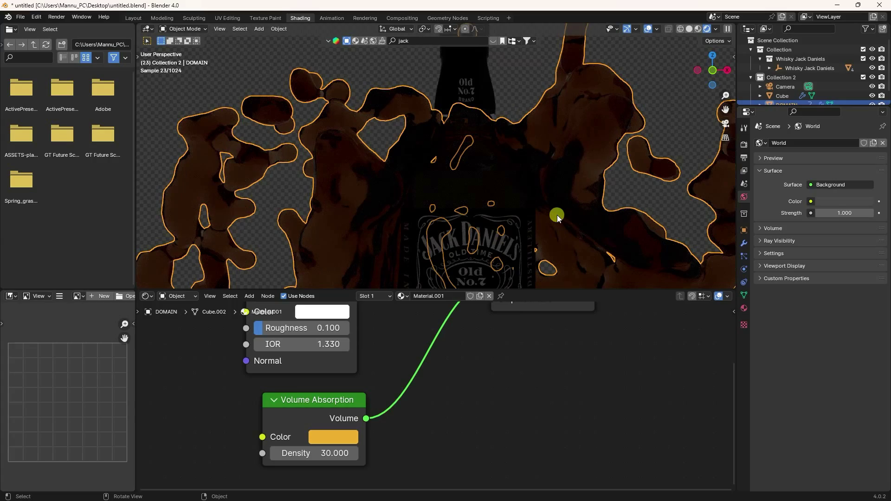
middle_click_drag(506, 214, 464, 223)
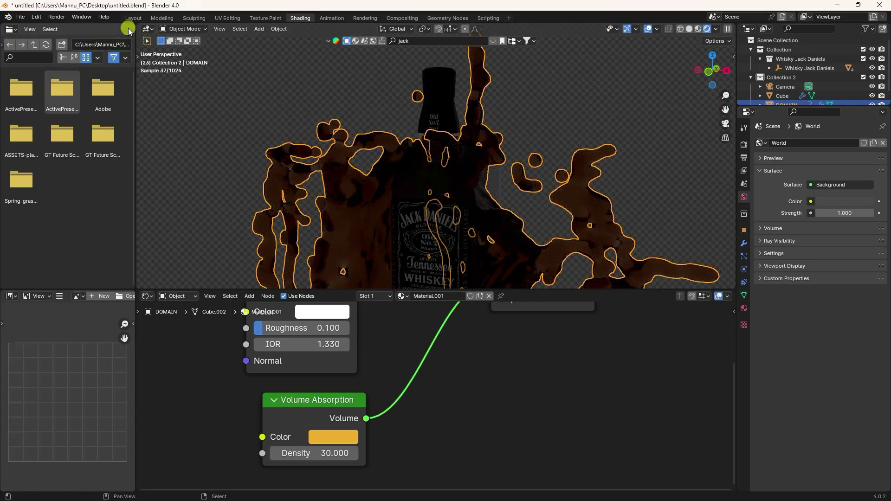
left_click(134, 19)
left_click(577, 177)
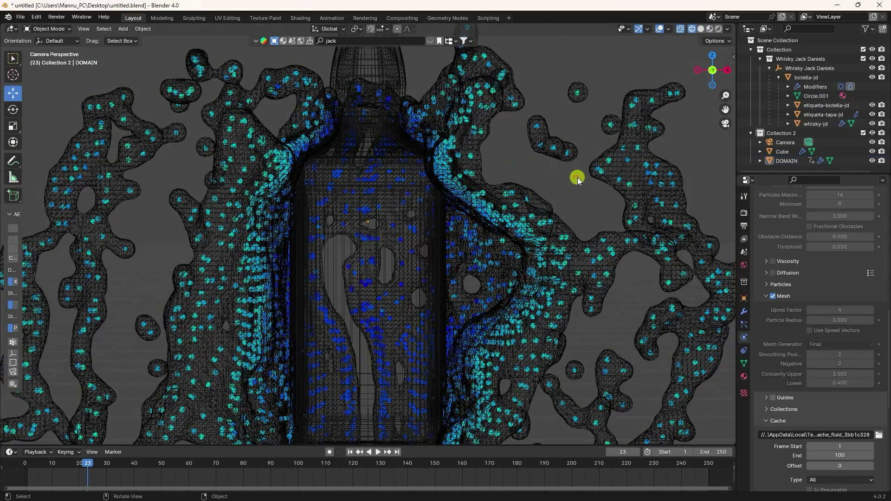
scroll(528, 210, "down", 5)
middle_click_drag(527, 210, 386, 249)
scroll(391, 254, "up", 5)
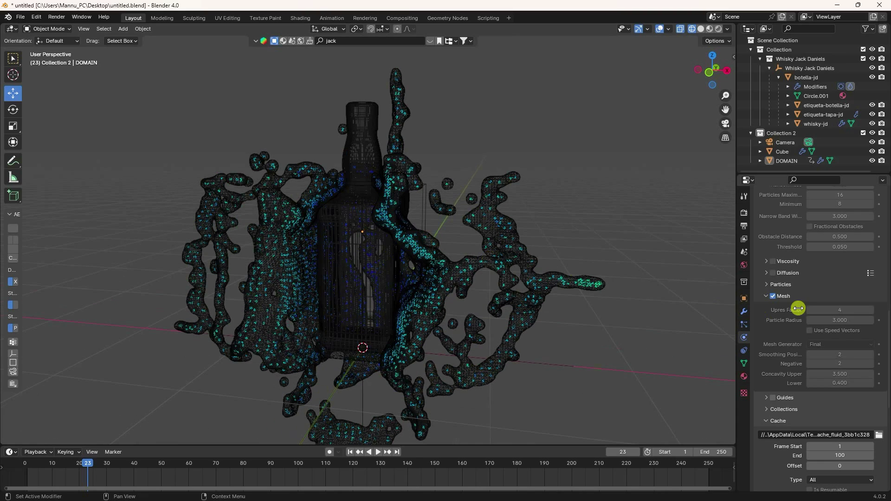
- Use artist_workshop_4k.exr from the HDRi folder as the world's environment texture and set its strength to 1.2
left_click(744, 265)
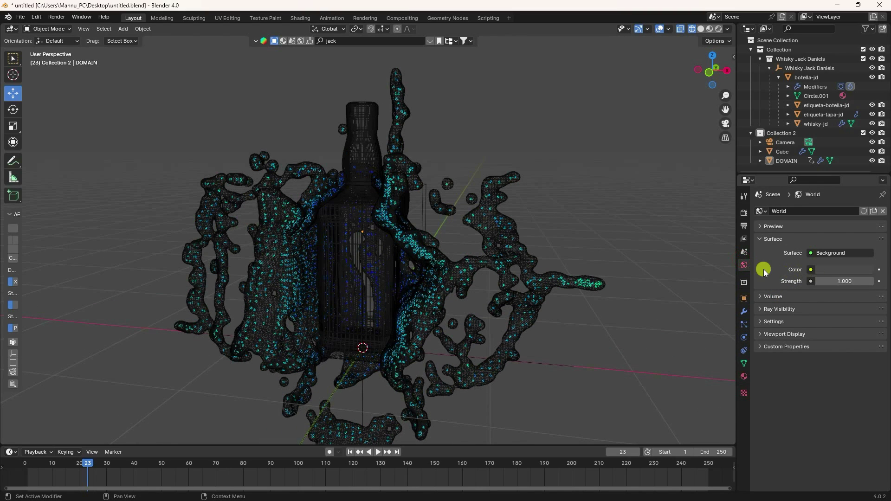
left_click(811, 269)
left_click(601, 311)
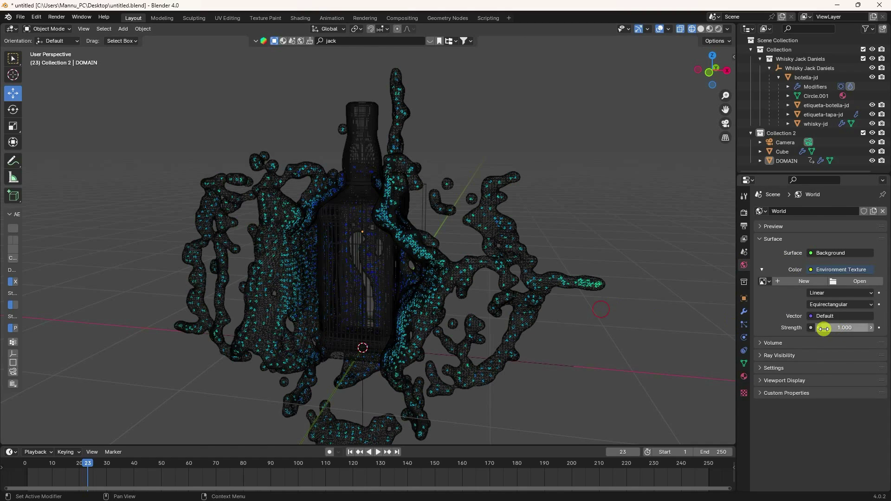
left_click(859, 282)
scroll(260, 302, "down", 3)
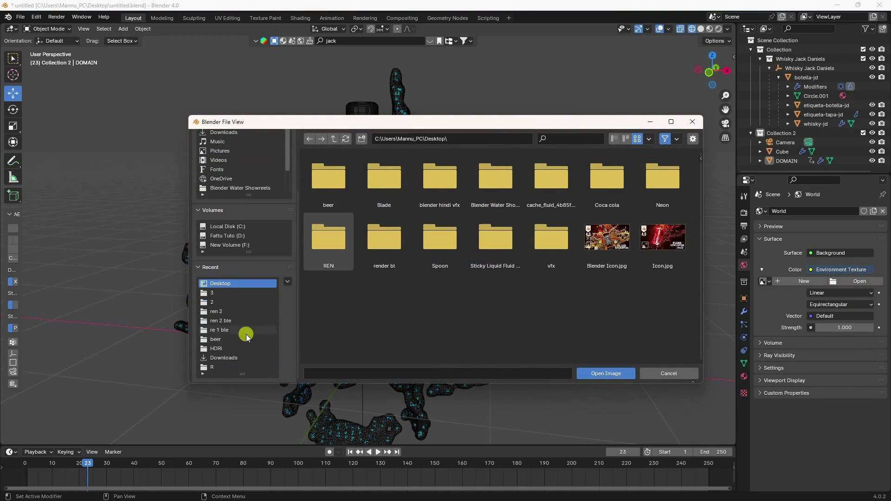
left_click(222, 349)
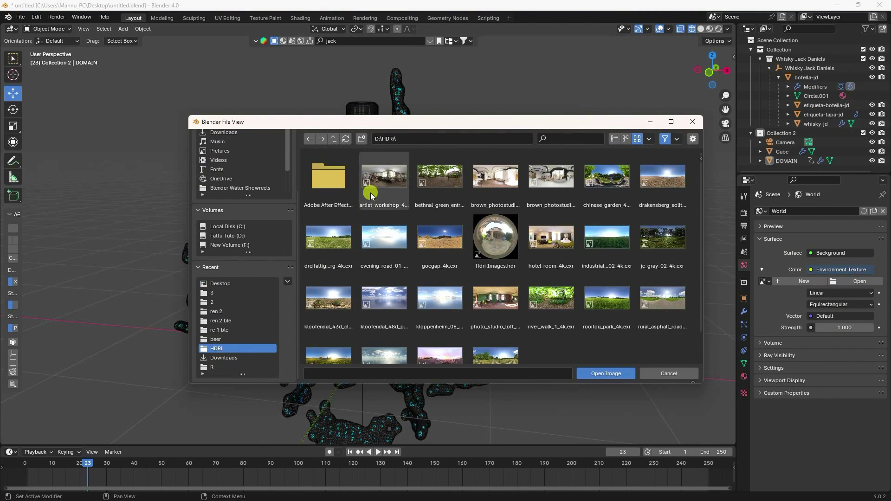
left_click(400, 165)
left_click(617, 374)
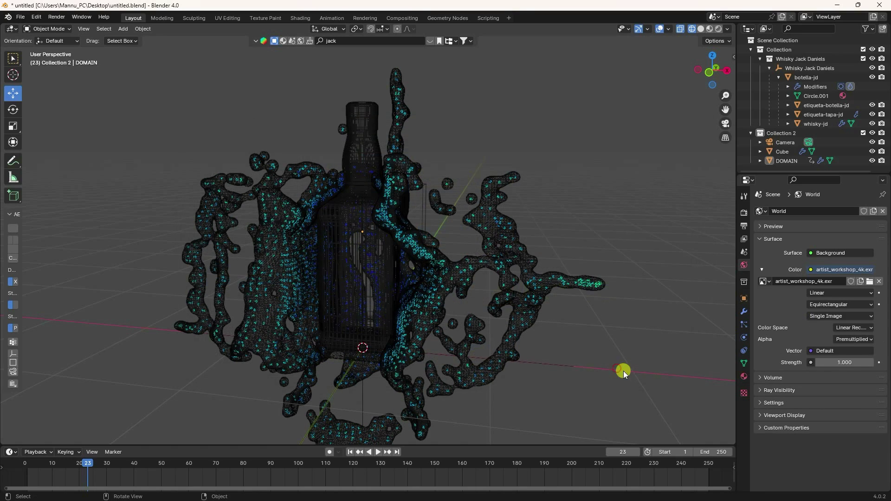
left_click(851, 361)
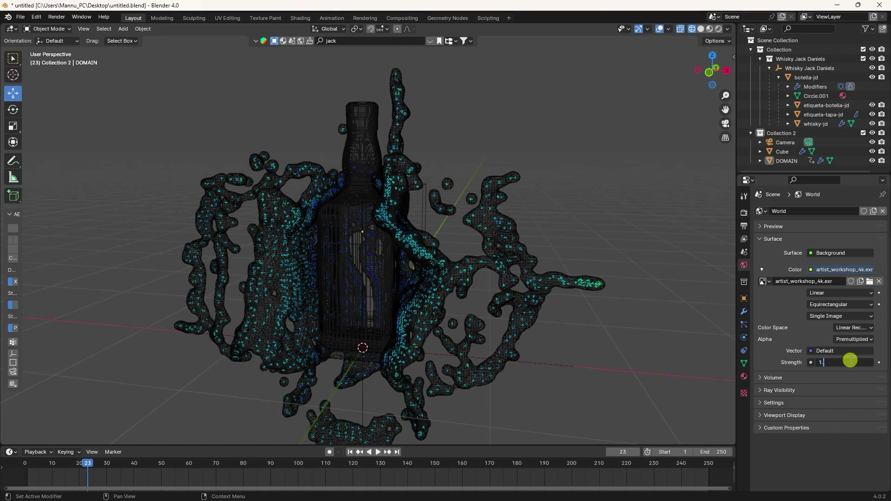
key("Return")
- Add an area light, raise it above the bottle, and display the scene in solid shading
left_click(123, 29)
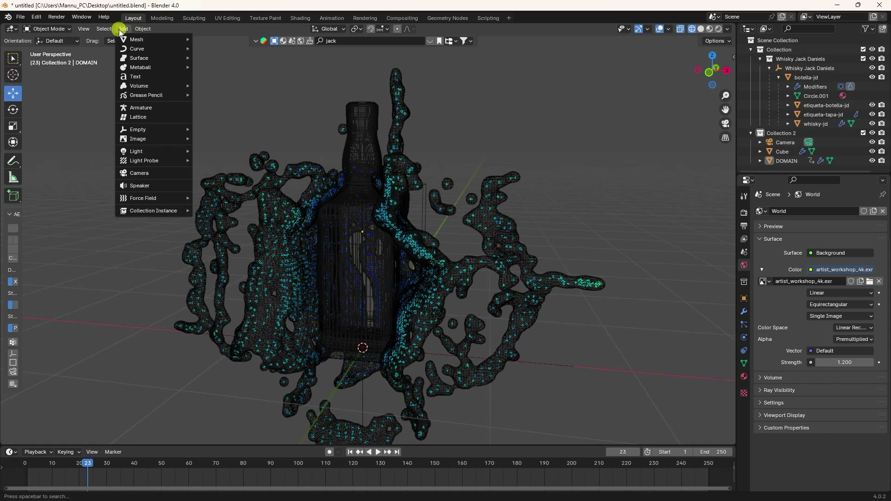
mouse_move(146, 153)
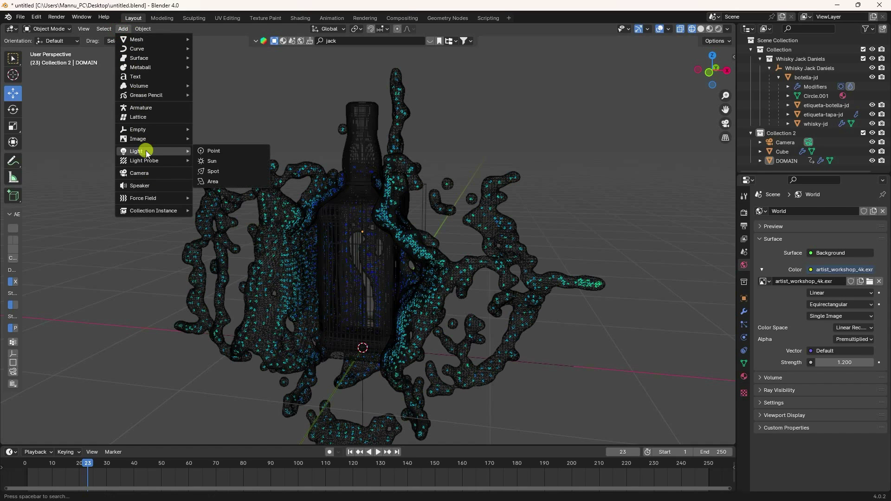
left_click(237, 180)
scroll(260, 209, "down", 5)
middle_click_drag(289, 237, 365, 251)
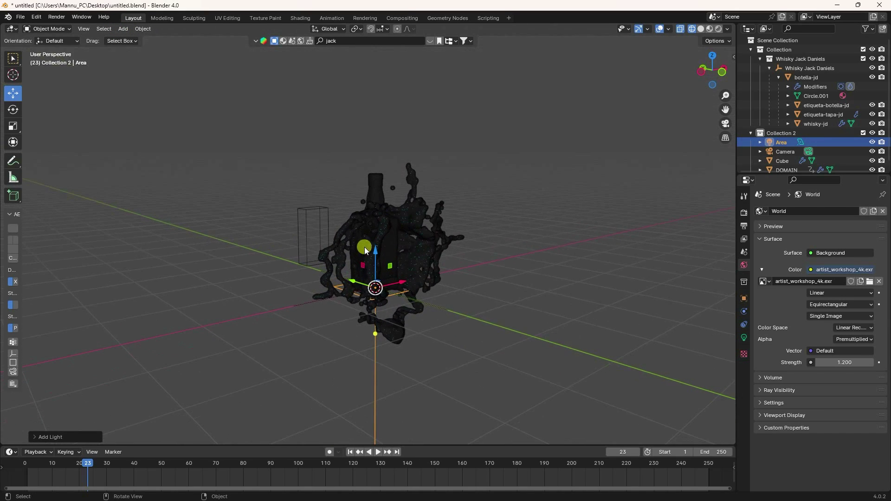
left_click_drag(374, 258, 400, 49)
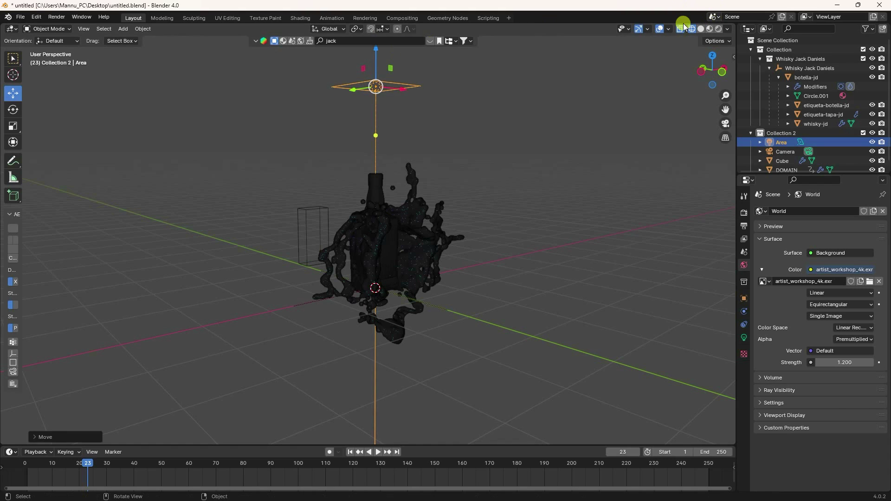
left_click(701, 29)
middle_click_drag(384, 59, 726, 297)
- Set the overhead area light's size to 3 m
left_click(744, 338)
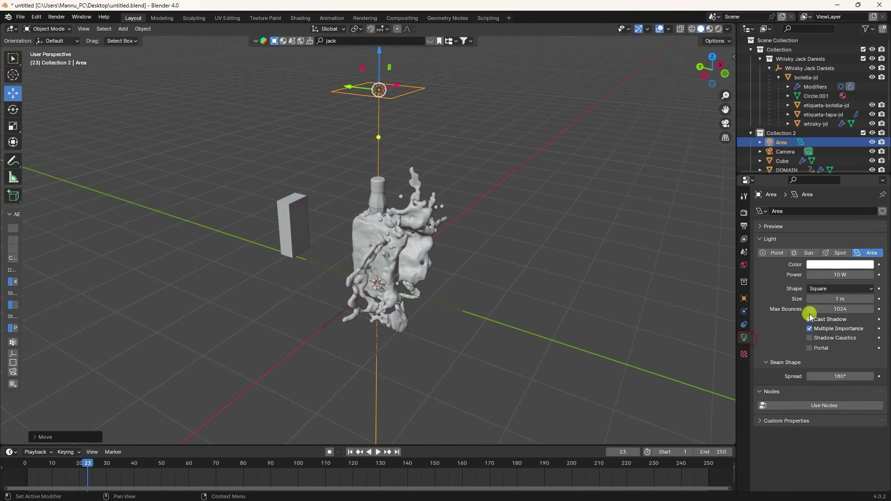
left_click(842, 300)
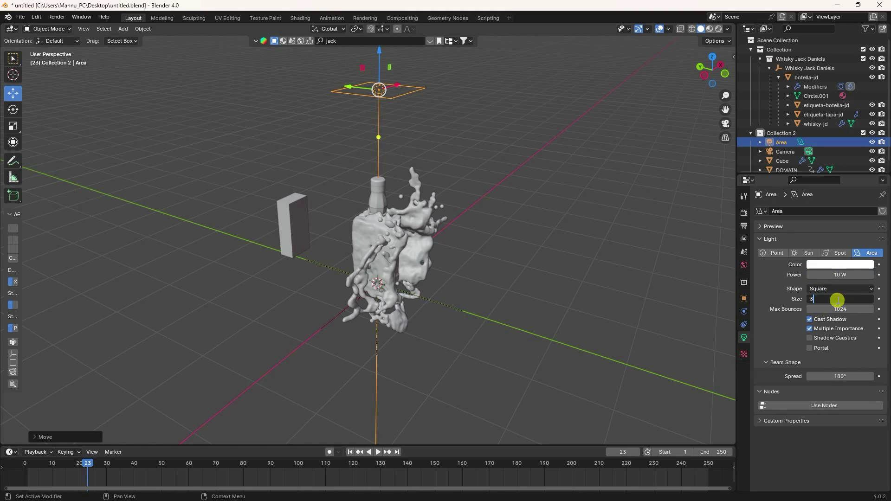
type("3")
key("Return")
middle_click_drag(338, 215, 629, 314)
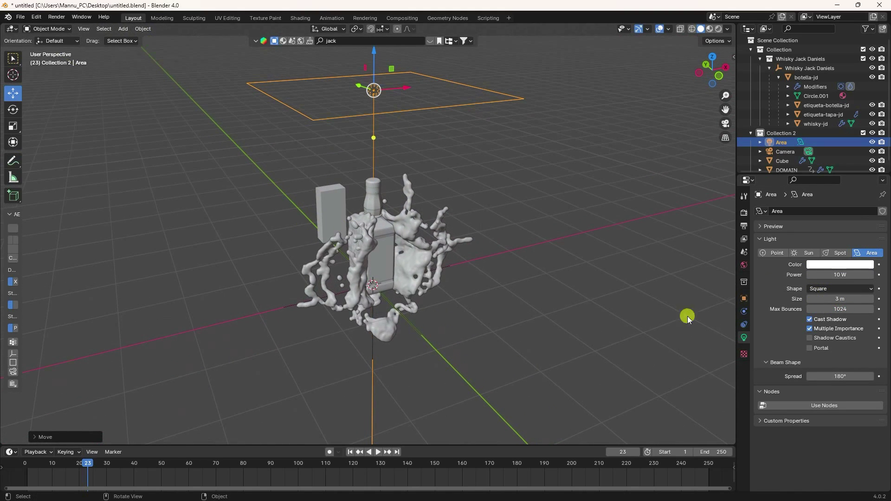
- Set the overhead area light's size to 2 m and its power to 200 W
left_click(849, 299)
type("2")
key("Return")
left_click(837, 274)
type("2")
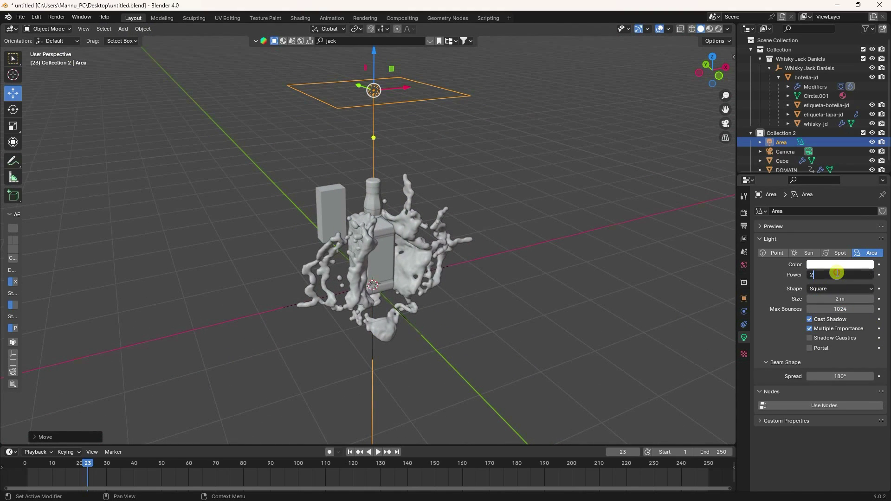
type("00")
key("Return")
- Duplicate the area light and move the copy down to the left side of the bottle
middle_click_drag(433, 241, 416, 190)
key("ctrl+c")
key("ctrl+v")
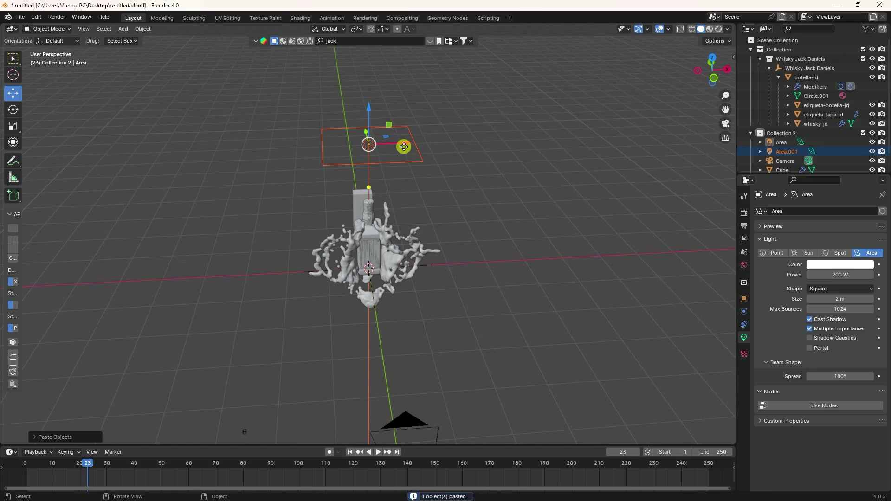
left_click_drag(404, 147, 225, 249)
middle_click_drag(224, 249, 235, 213)
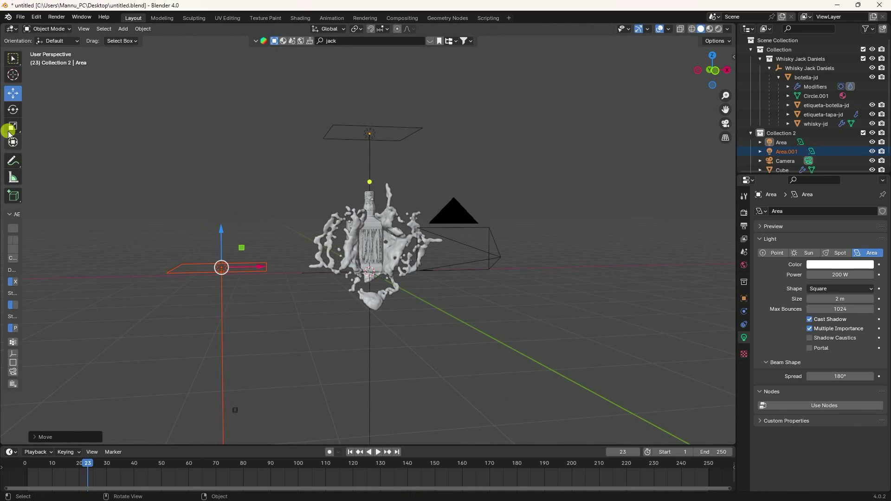
- Rotate the copied area light -90° about the global Y axis to face the bottle
left_click(10, 109)
left_click_drag(200, 230, 191, 286)
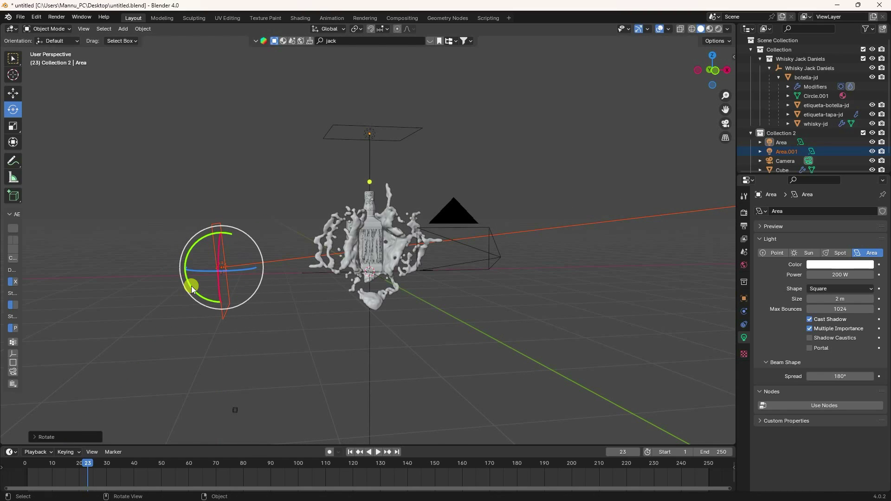
left_click(50, 437)
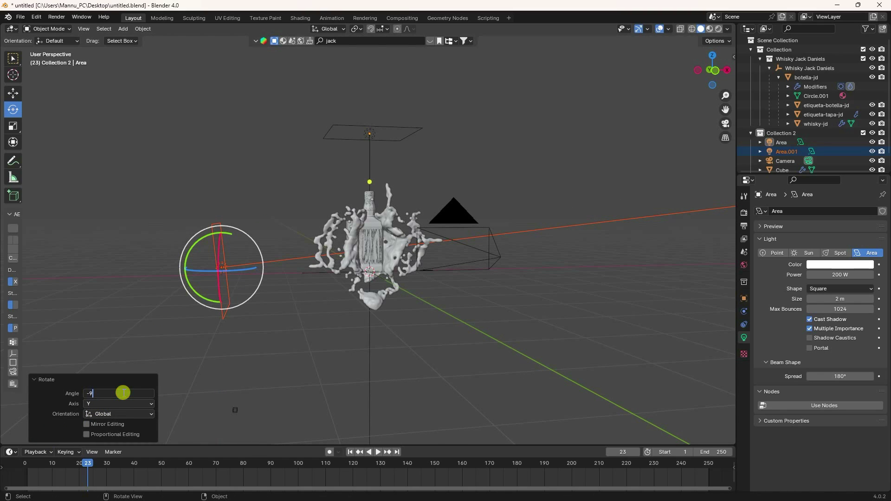
key("Return")
- Select the area light on the bottle's left side and set its size to 1 m
left_click(13, 93)
left_click(202, 221)
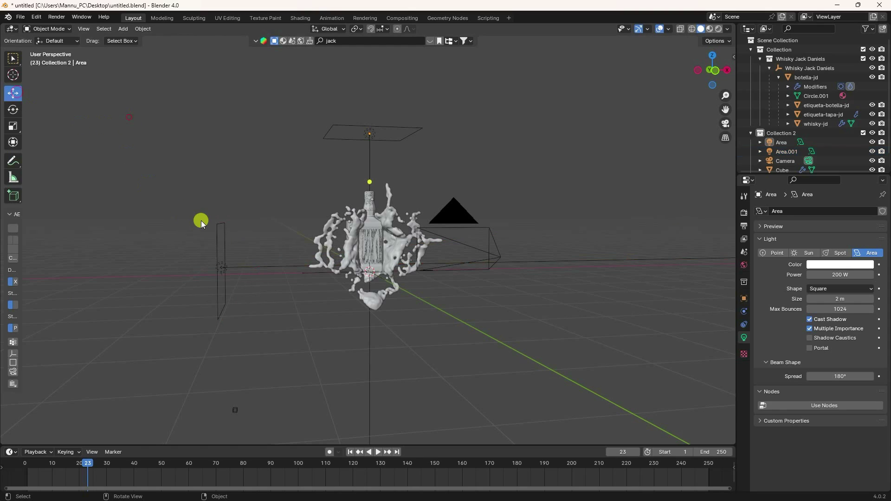
left_click(221, 229)
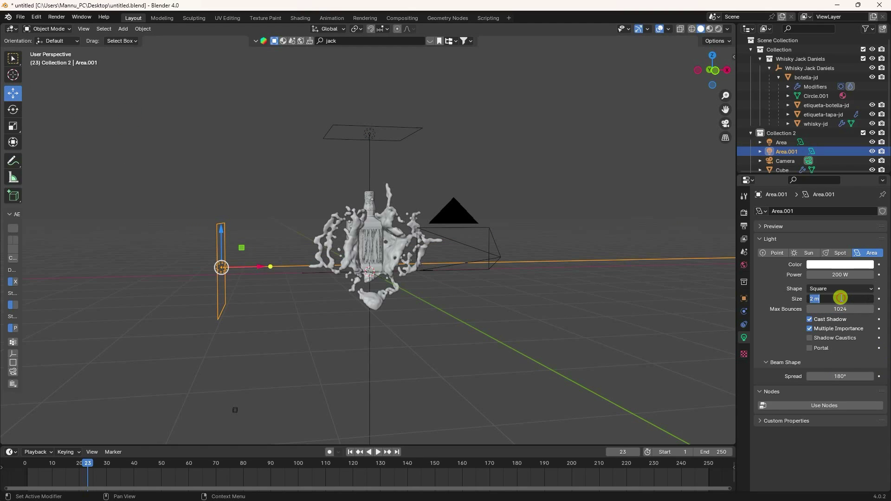
key("Return")
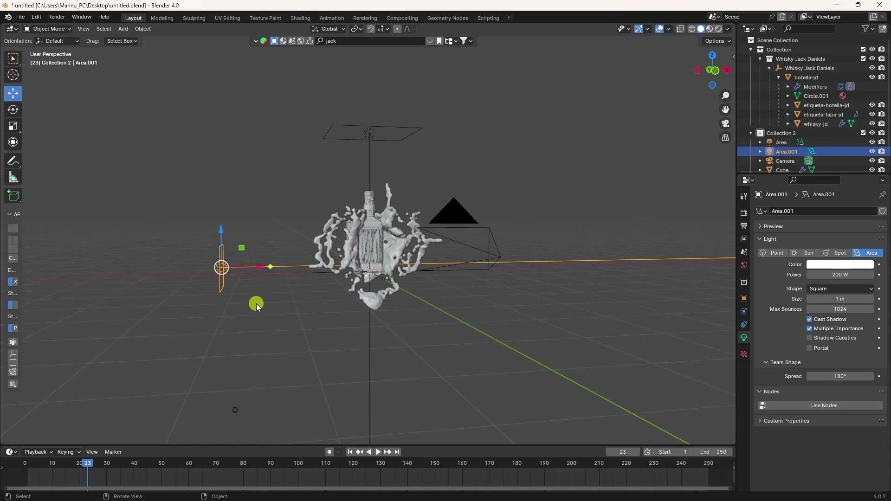
- Duplicate the left area light and move the copy about 7.5 m along X to the bottle's right side
middle_click_drag(256, 304, 262, 311)
key("ctrl+c")
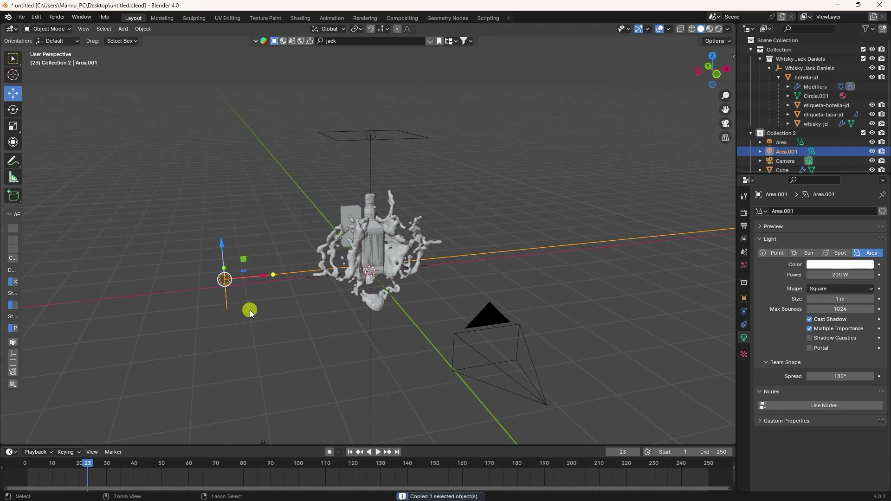
key("ctrl+v")
key("g")
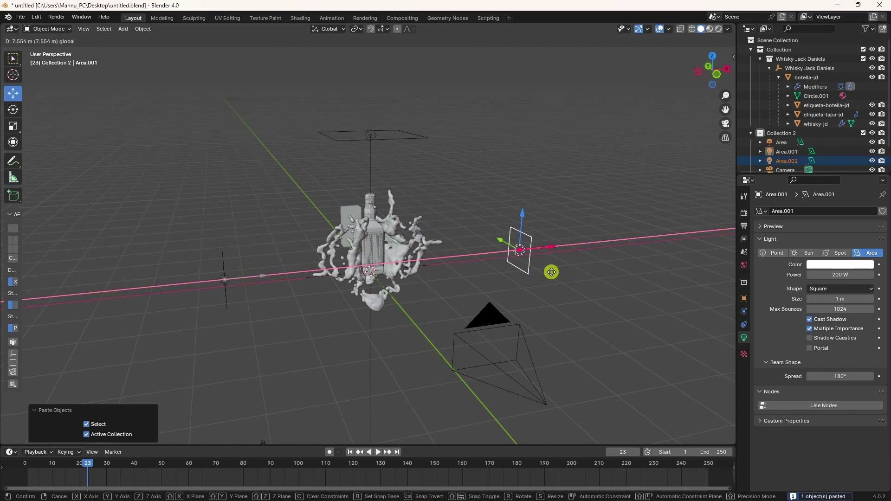
left_click(551, 273)
- Rotate the right area light 180° about the global Y axis so it faces the bottle
middle_click_drag(551, 273, 3, 127)
left_click(20, 111)
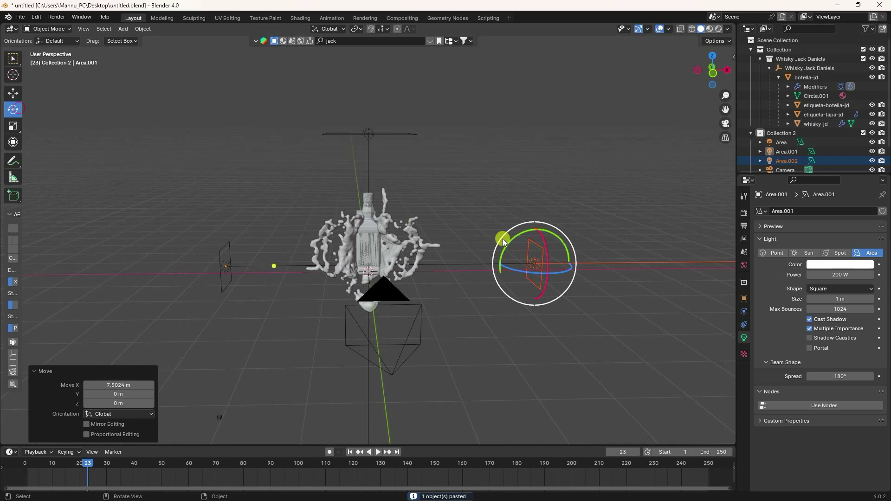
left_click_drag(514, 239, 598, 350)
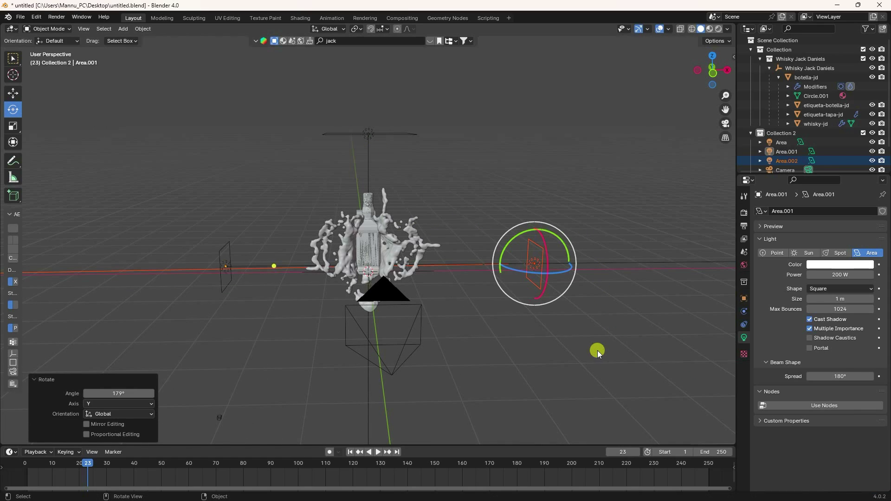
left_click(132, 393)
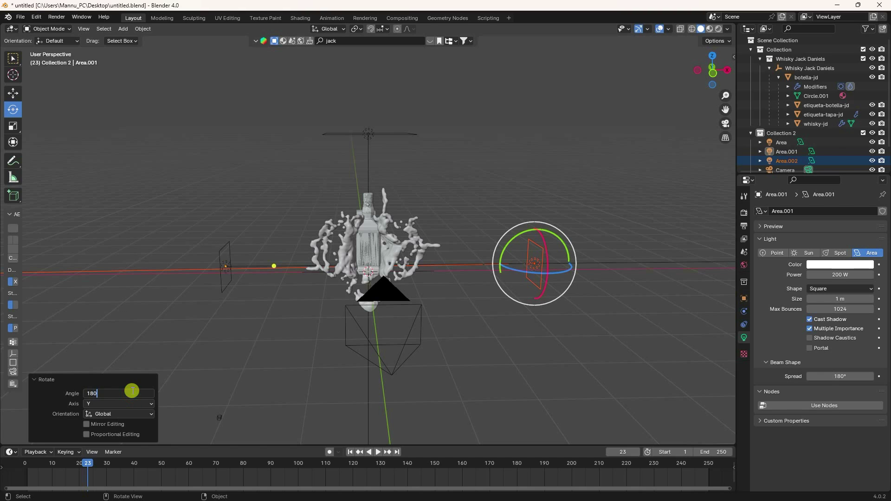
type("180")
key("Return")
left_click(132, 392)
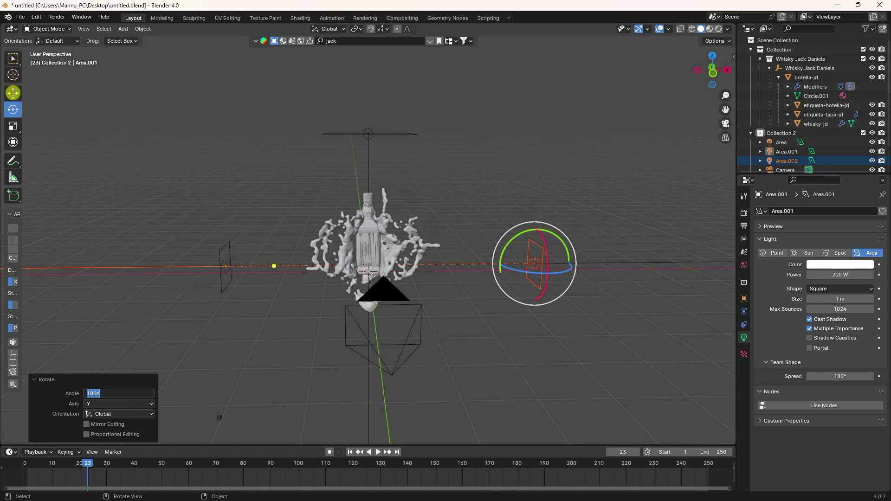
left_click(13, 93)
left_click(324, 173)
- Apply Shade Smooth to the DOMAIN liquid mesh and deselect it
middle_click_drag(325, 173, 419, 268)
left_click(419, 268)
right_click(413, 267)
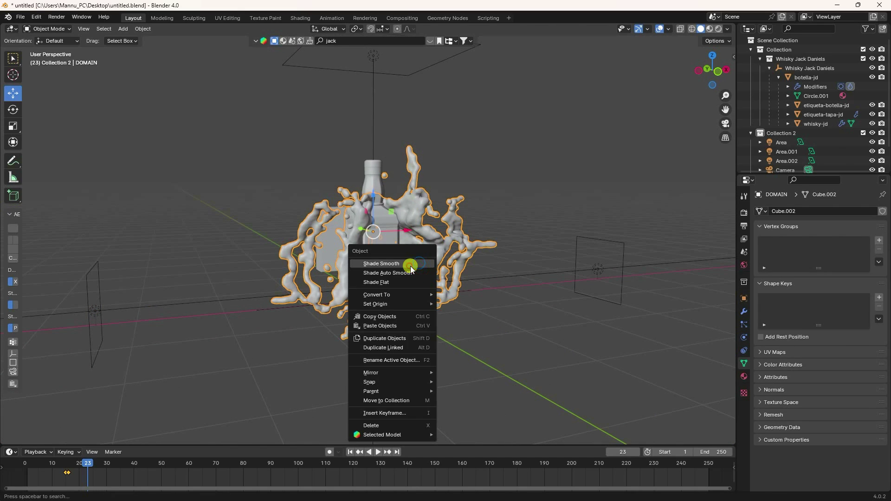
left_click(411, 263)
left_click(521, 212)
- View the bottle and splash through the camera in rendered shading
scroll(468, 233, "up", 5)
middle_click_drag(409, 265, 444, 185)
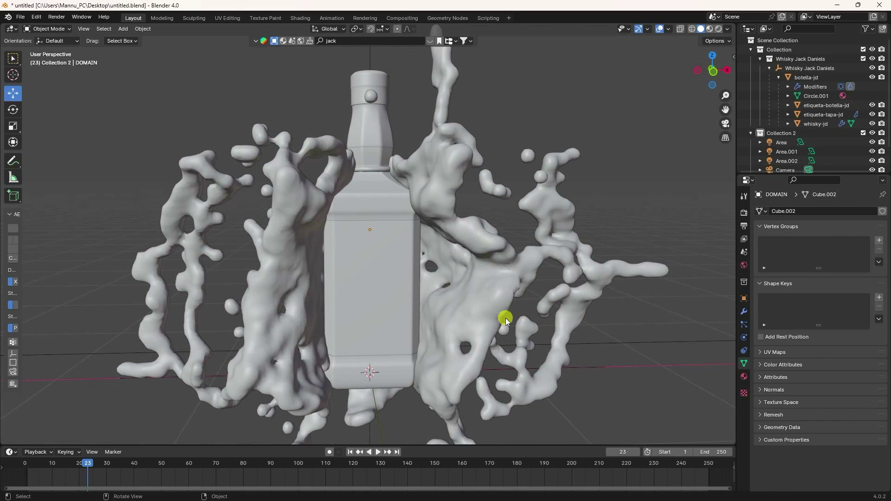
key("KP_0")
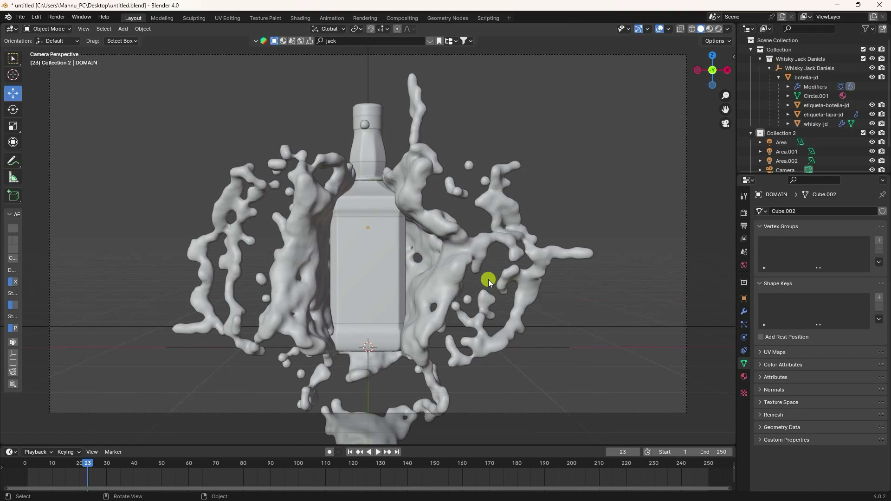
left_click(719, 30)
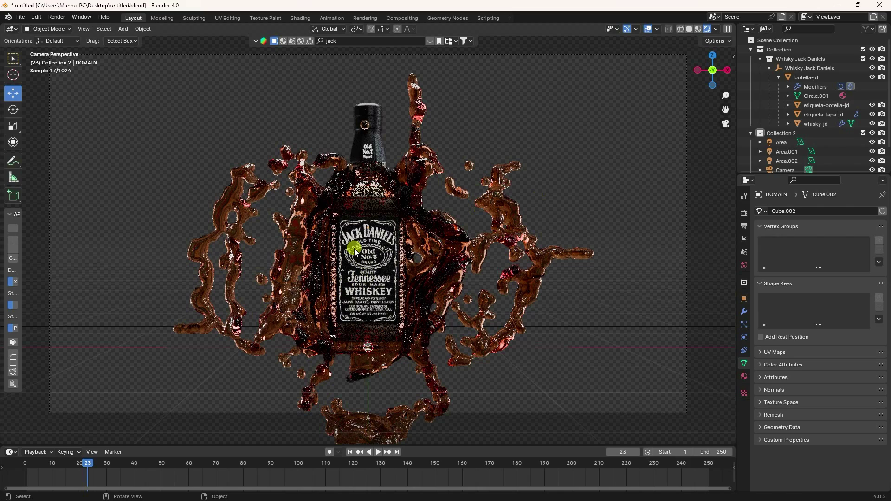
- Save the blend file with its current name
key("ctrl+s")
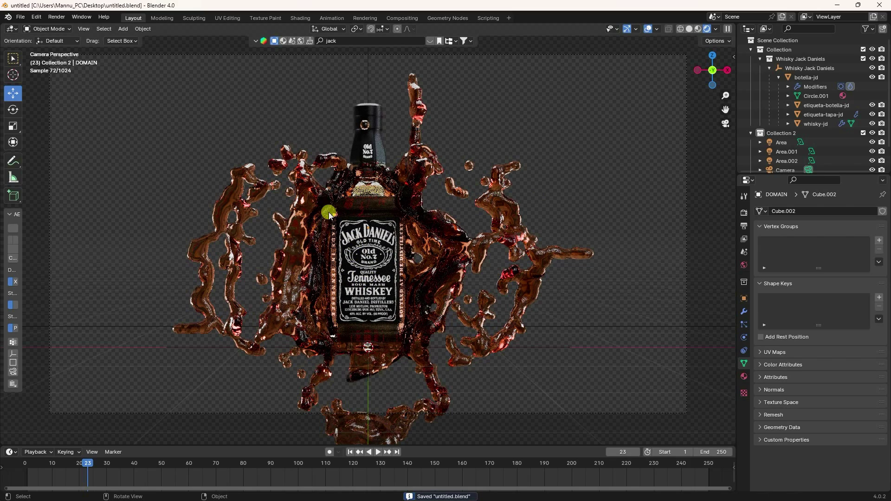
scroll(309, 238, "up", 2)
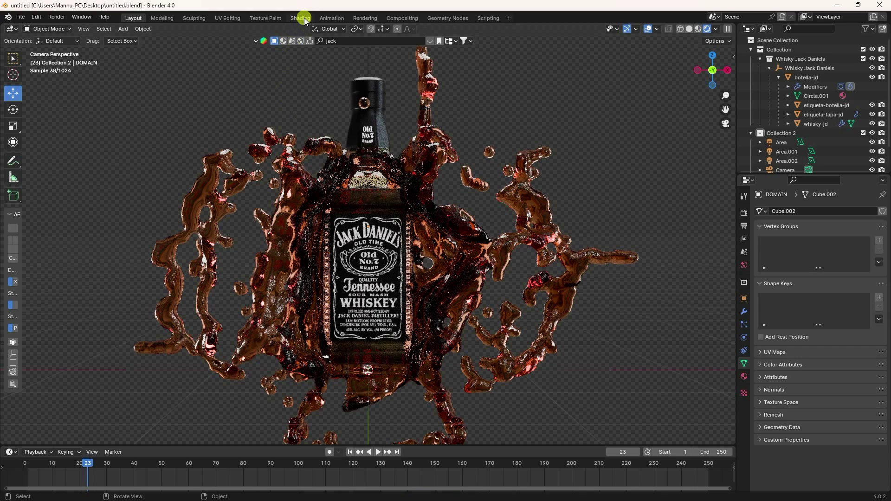
- In the Shading workspace, set the Volume Absorption colour of the DOMAIN liquid material to hex FDEB7B
left_click(301, 19)
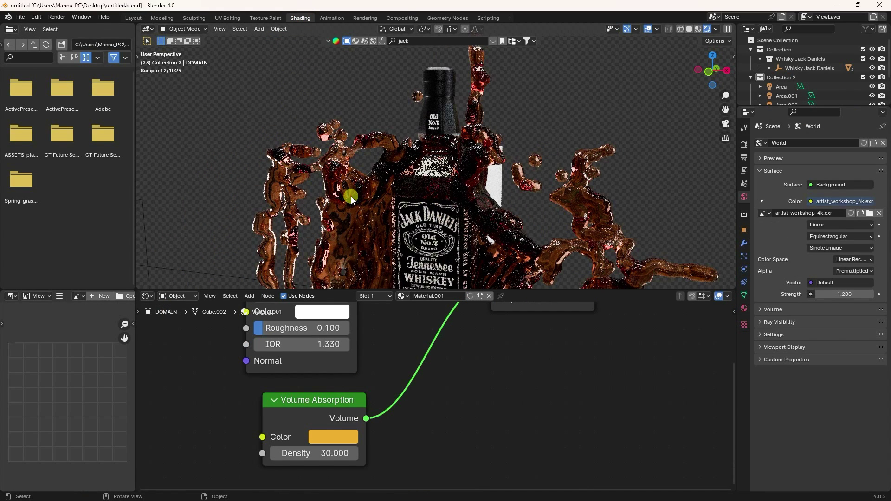
left_click(319, 442)
left_click(426, 351)
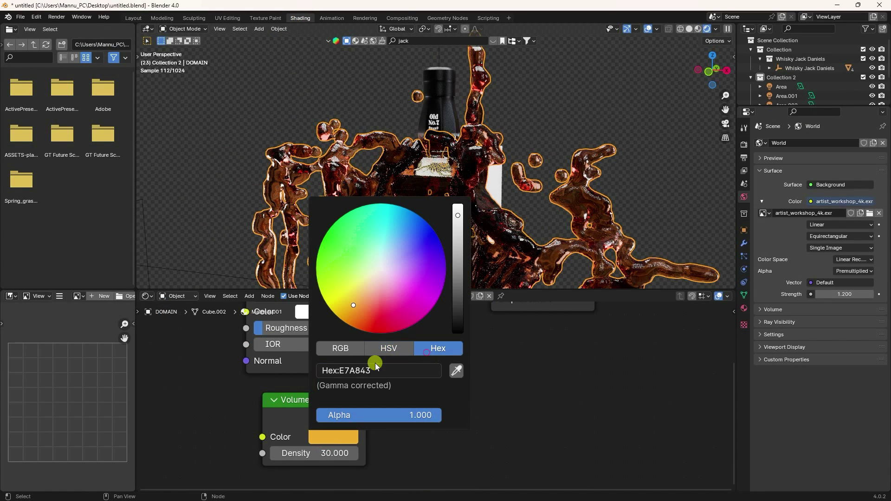
left_click(380, 370)
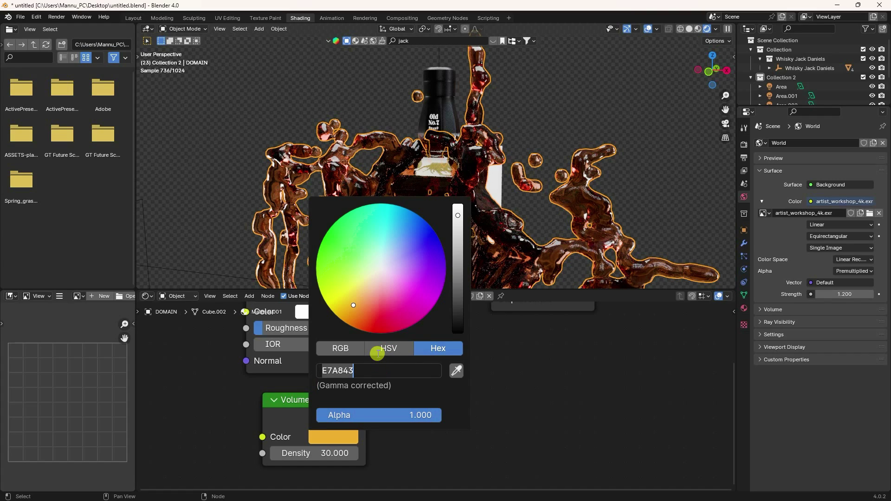
type("fdeb7b")
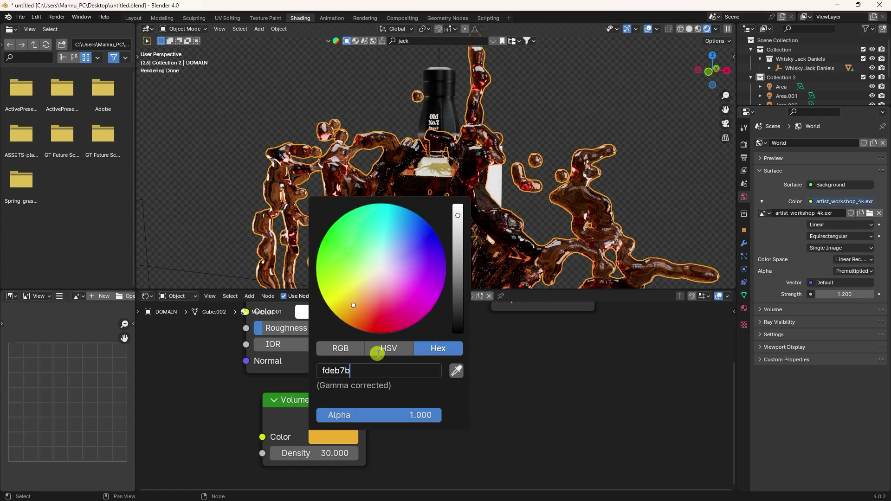
key("Return")
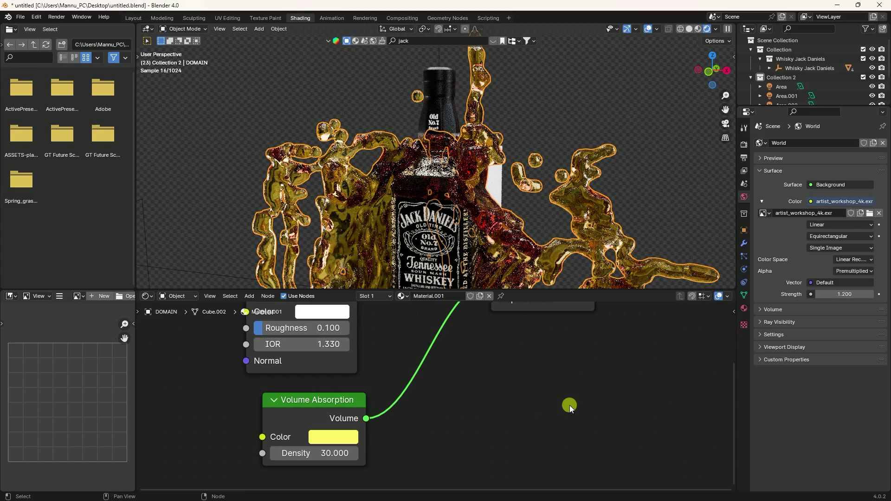
left_click(570, 405)
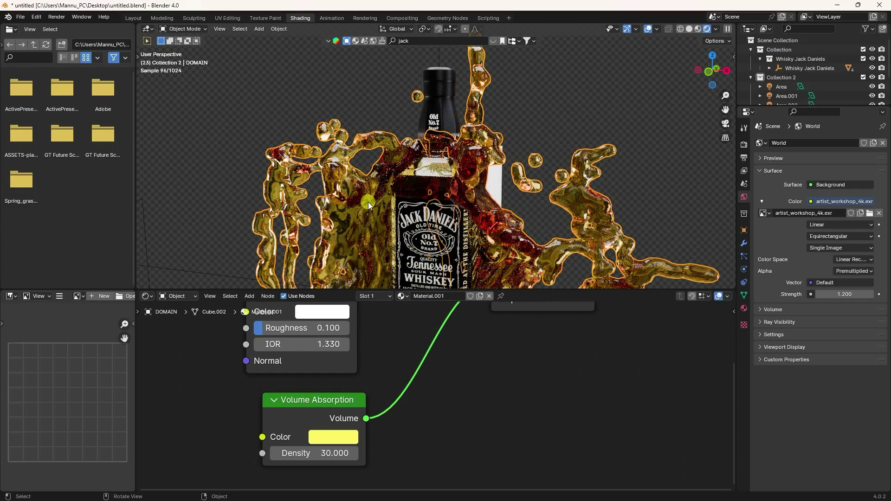
- Return to the Layout workspace, go to the first frame and switch the camera view to solid shading
left_click_drag(709, 52, 121, 15)
left_click(122, 17)
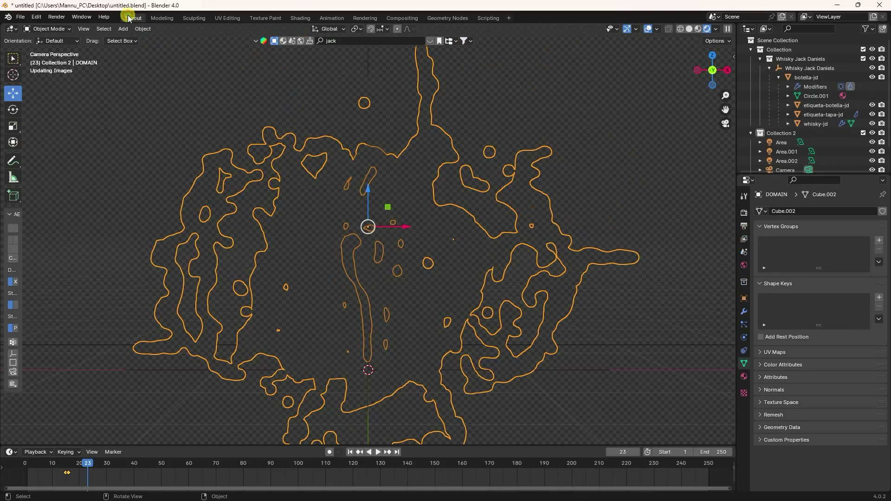
left_click(350, 452)
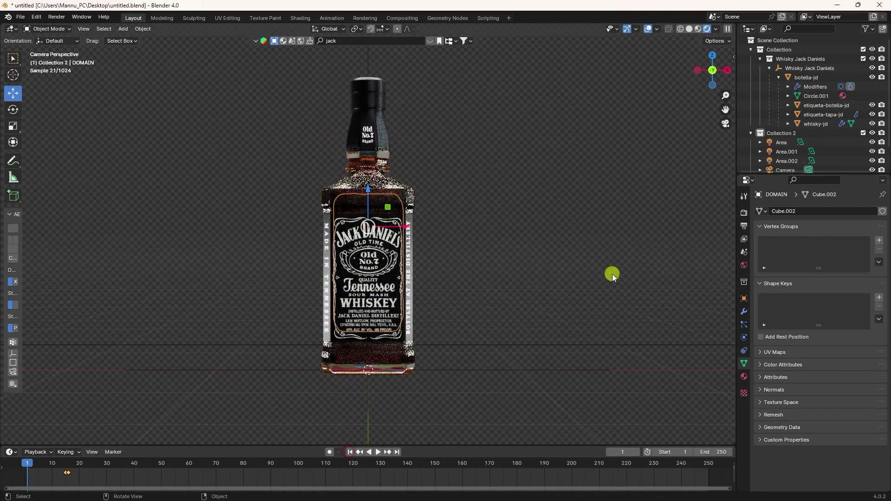
left_click(690, 28)
- Set the output frame rate to 30 fps and the frame range's end to 100
left_click(744, 226)
left_click(829, 295)
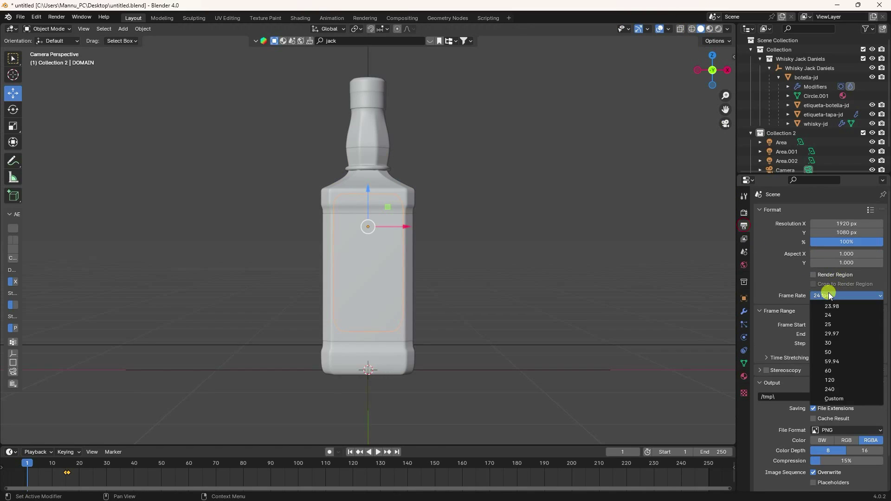
left_click(828, 343)
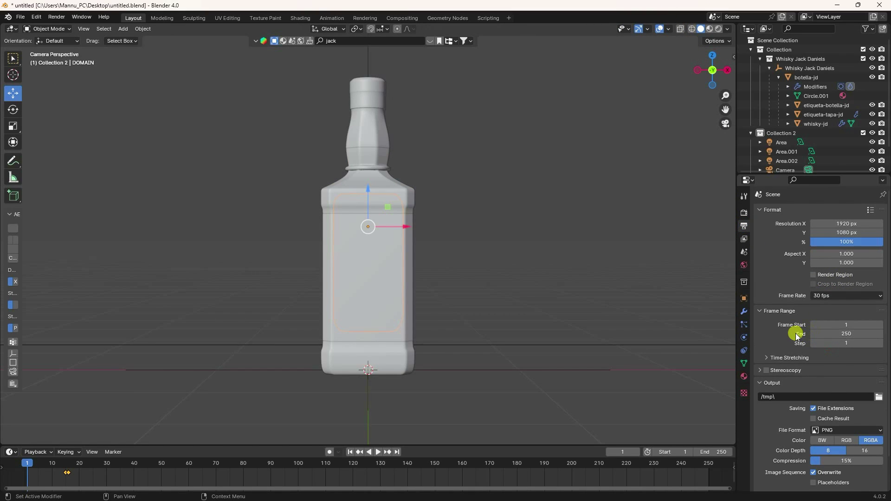
left_click(826, 334)
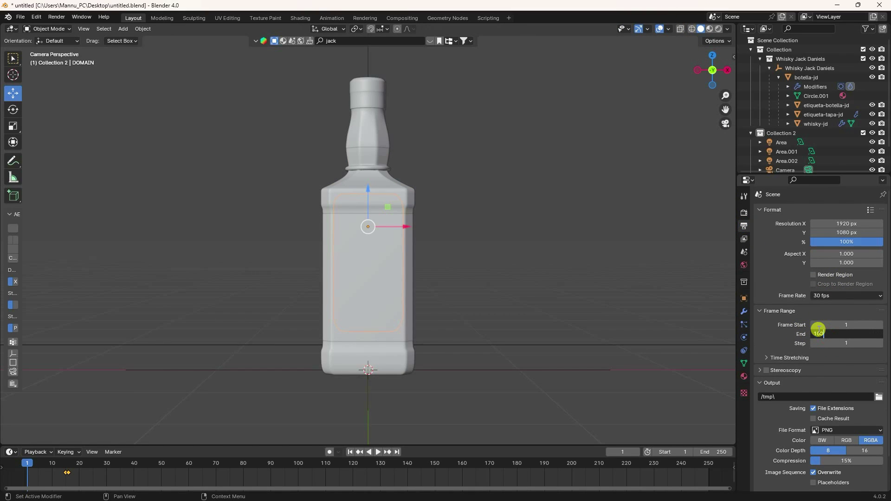
type("100")
key("Return")
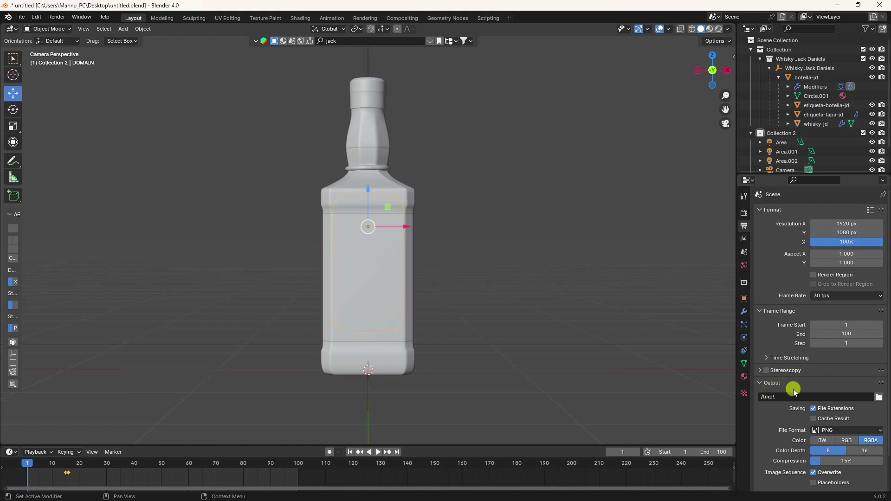
- Create a folder named New Folder inside the desktop's beer folder and set it as the render output location with file name 1
left_click(878, 396)
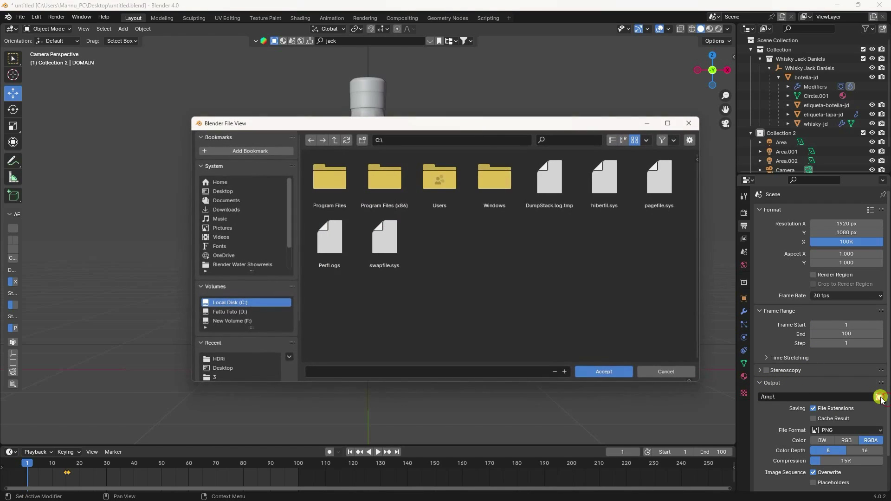
left_click(221, 191)
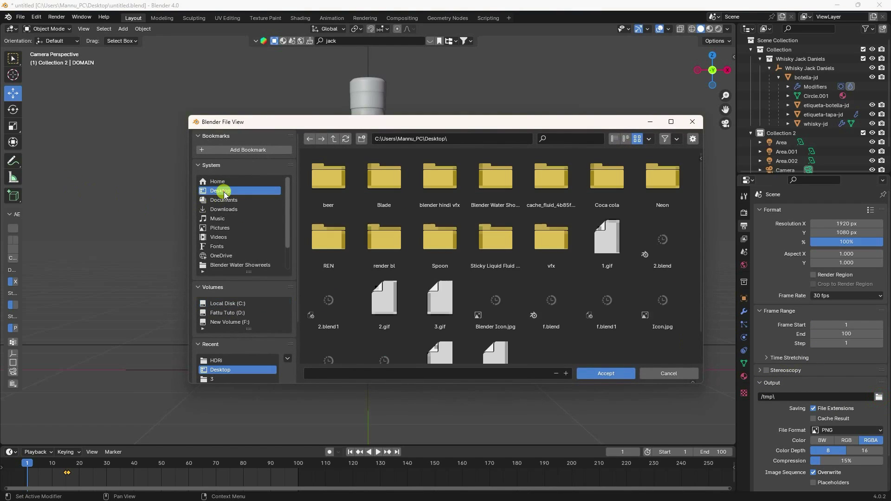
double_click(344, 188)
right_click(650, 316)
left_click(626, 322)
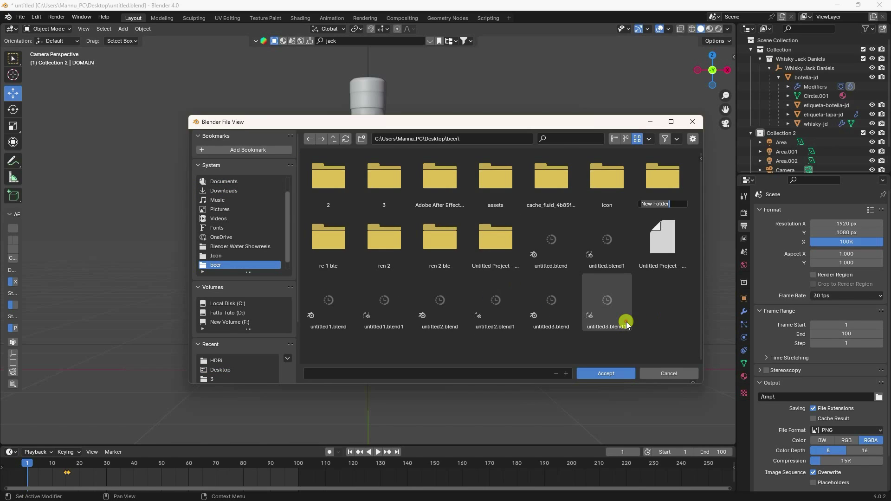
key("Return")
key("Return")
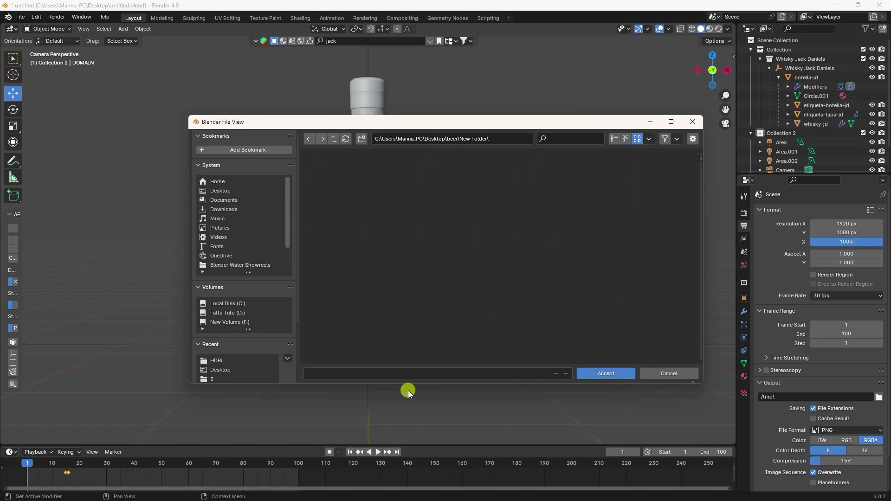
left_click(413, 374)
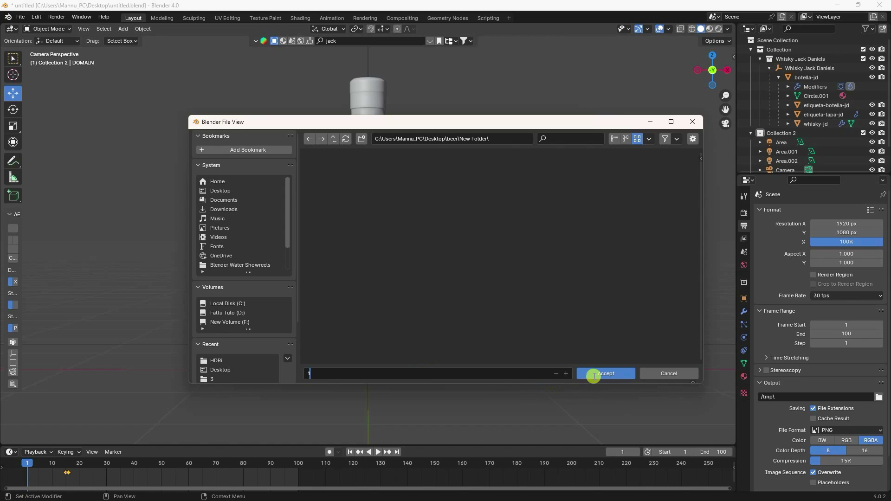
left_click(600, 372)
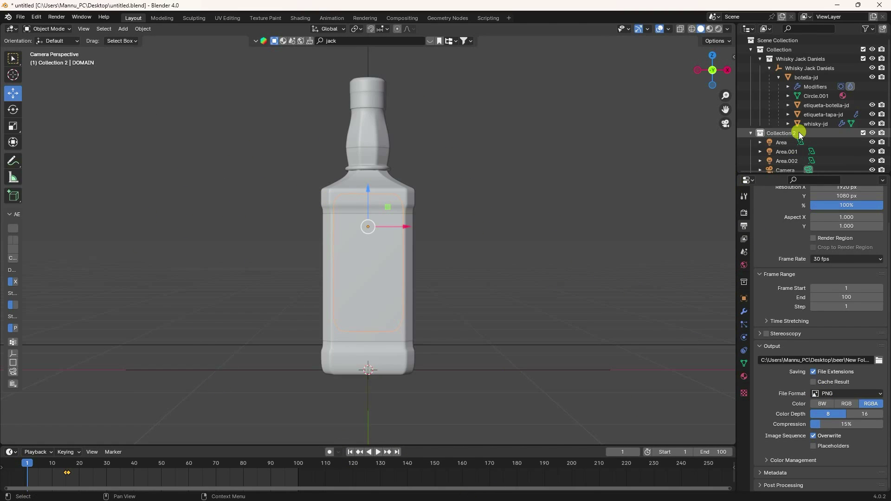
- Select the DOMAIN object and free all of its baked fluid simulation data
scroll(790, 134, "down", 2)
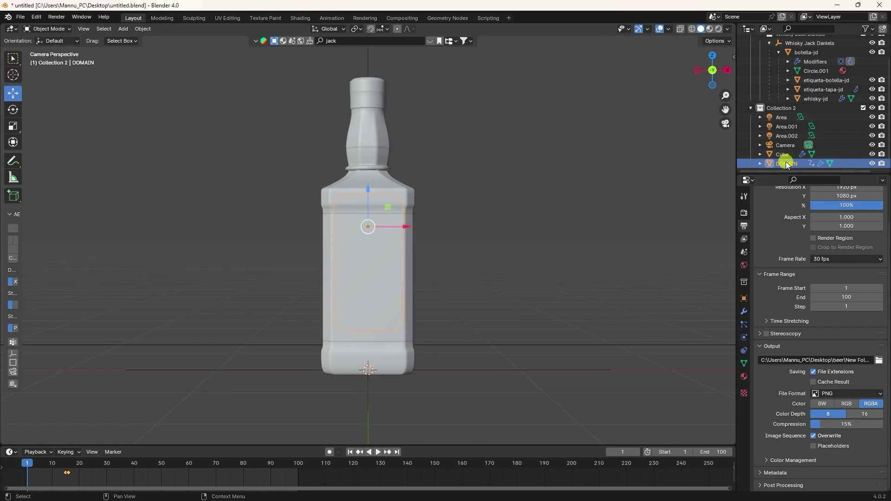
left_click(786, 163)
left_click(744, 337)
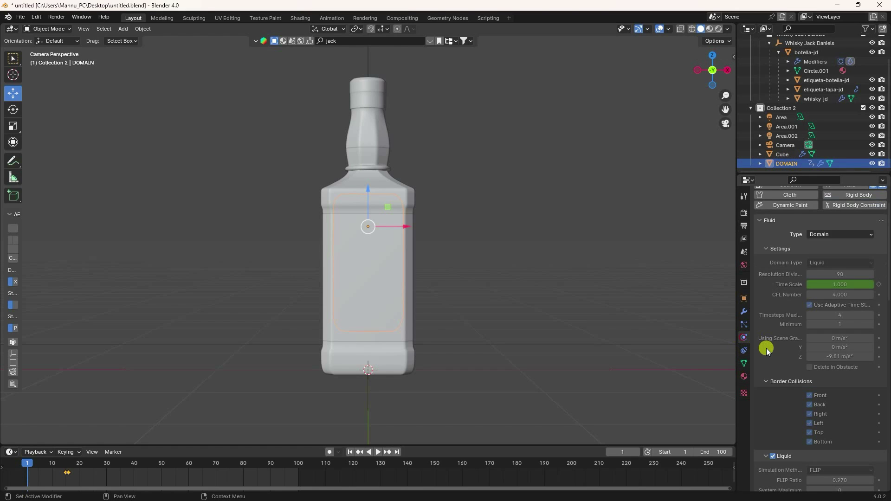
scroll(766, 346, "down", 8)
scroll(783, 351, "down", 8)
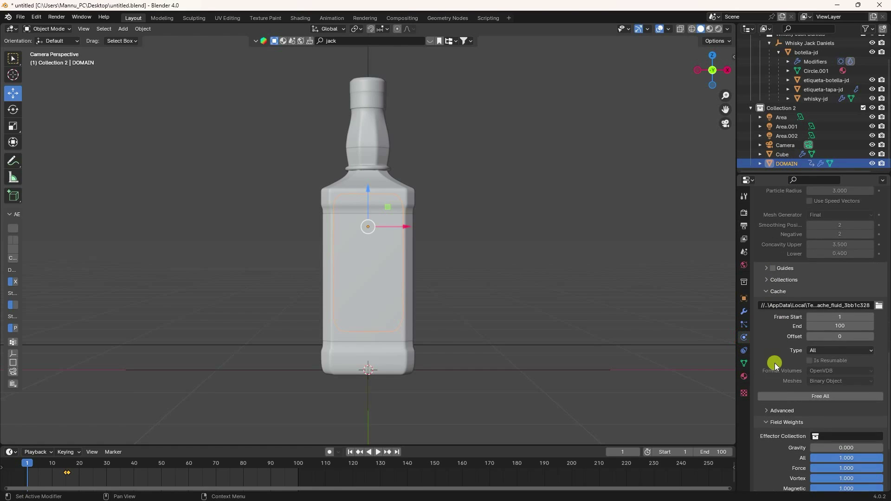
left_click(809, 397)
- Set the fluid domain's Resolution Divisions to 200
scroll(799, 381, "up", 10)
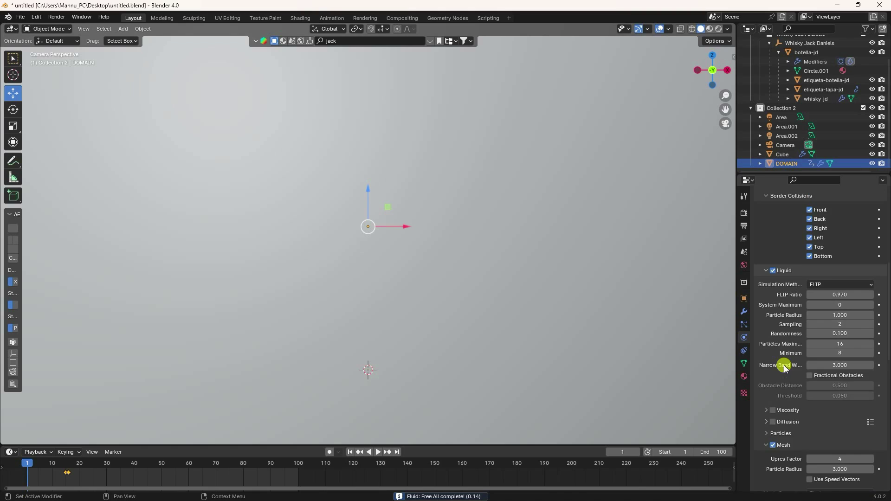
scroll(784, 367, "up", 5)
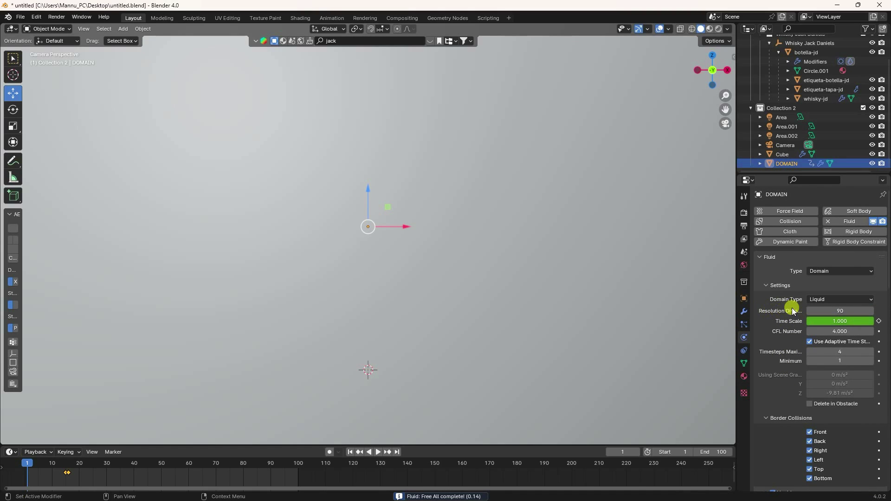
left_click(839, 313)
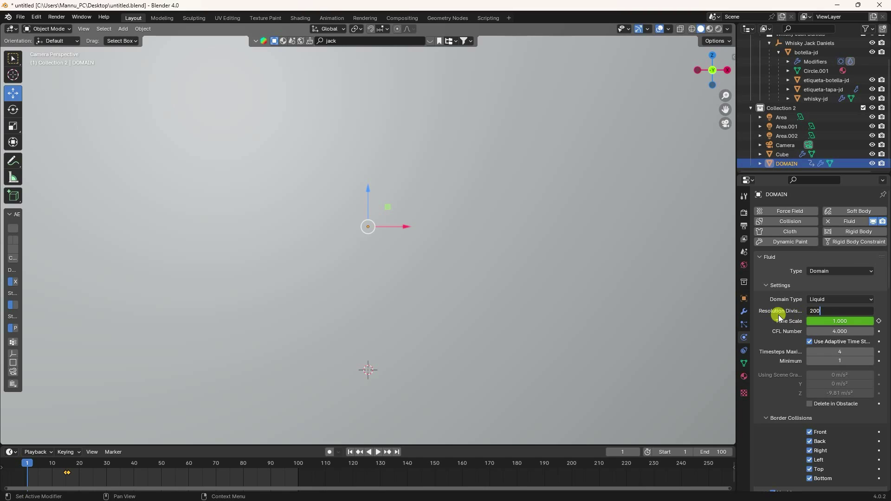
key("Return")
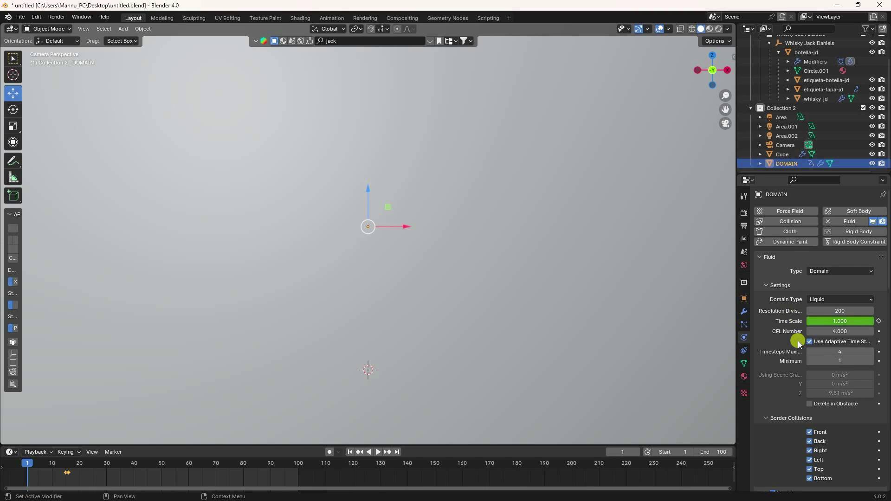
- Set the liquid mesh's Upres Factor to 3 and its Particle Radius to 1.5
scroll(784, 349, "down", 10)
scroll(786, 356, "down", 7)
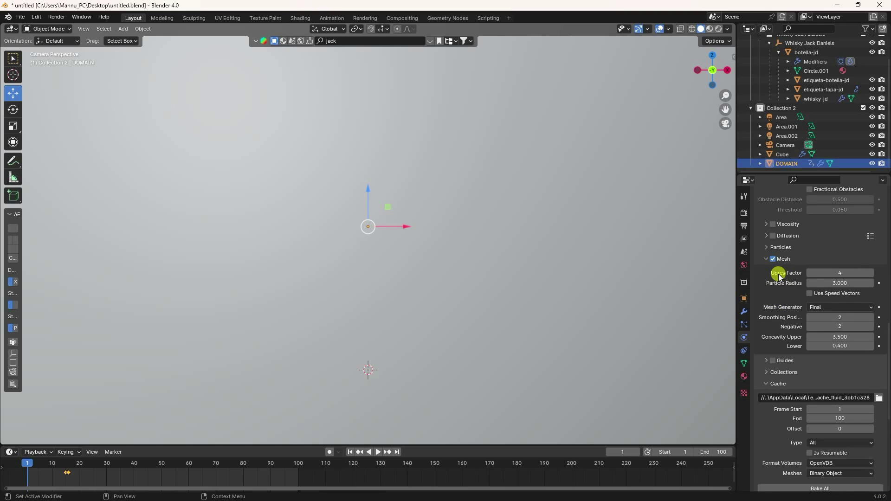
left_click(836, 274)
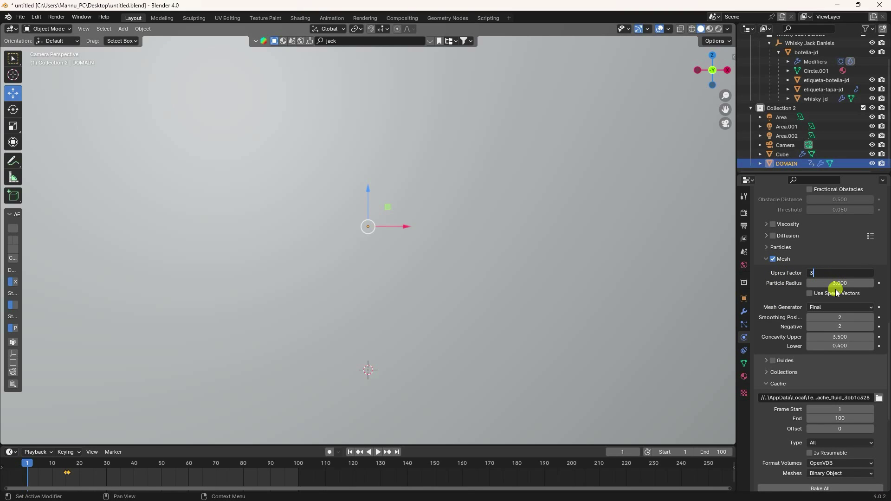
type("3")
key("Return")
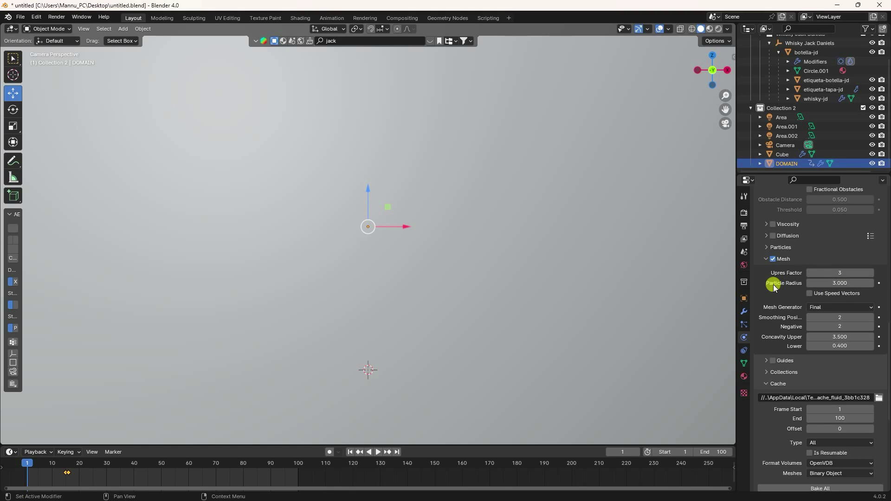
left_click(835, 284)
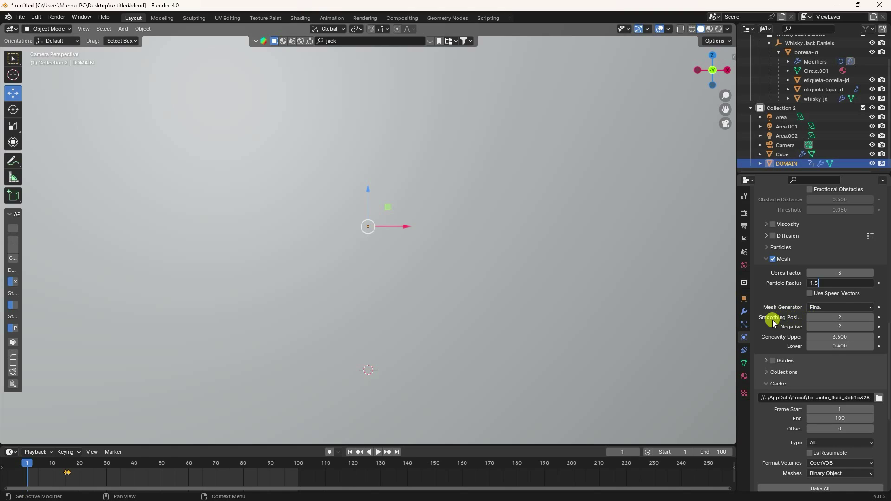
key("Return")
- Enter 1.5 for the liquid mesh's positive smoothing and 1 for its negative smoothing
left_click(833, 317)
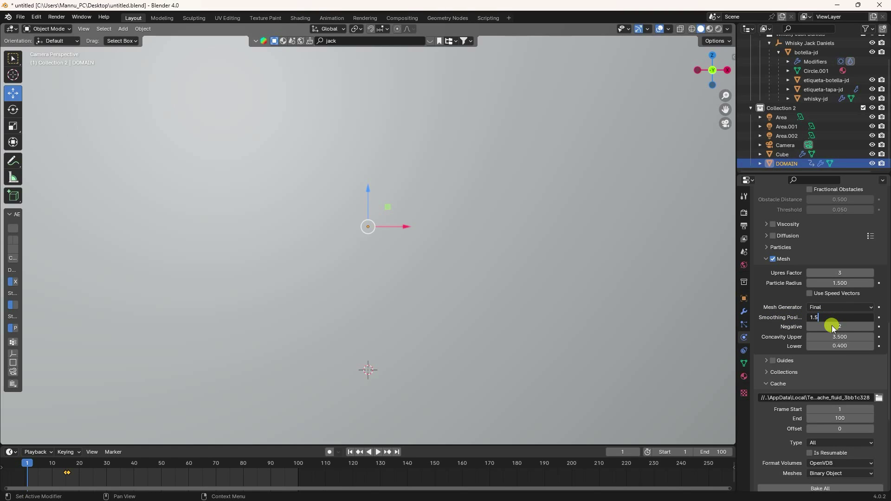
left_click(838, 327)
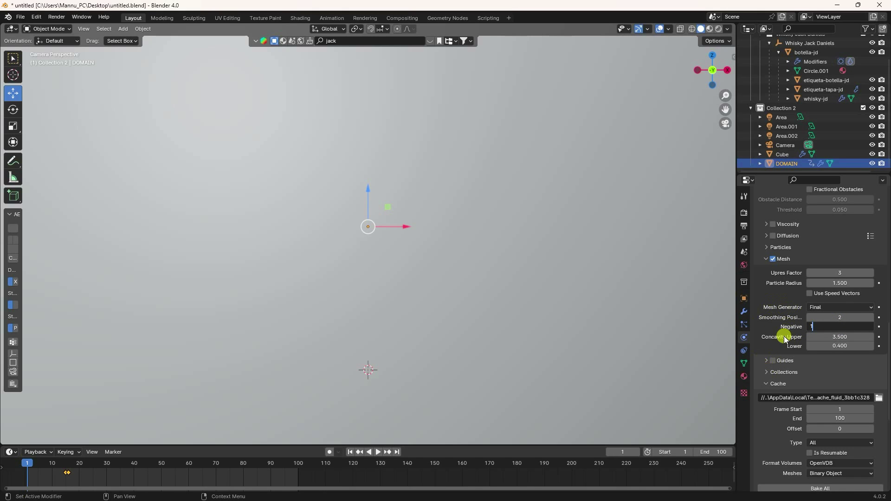
key("Return")
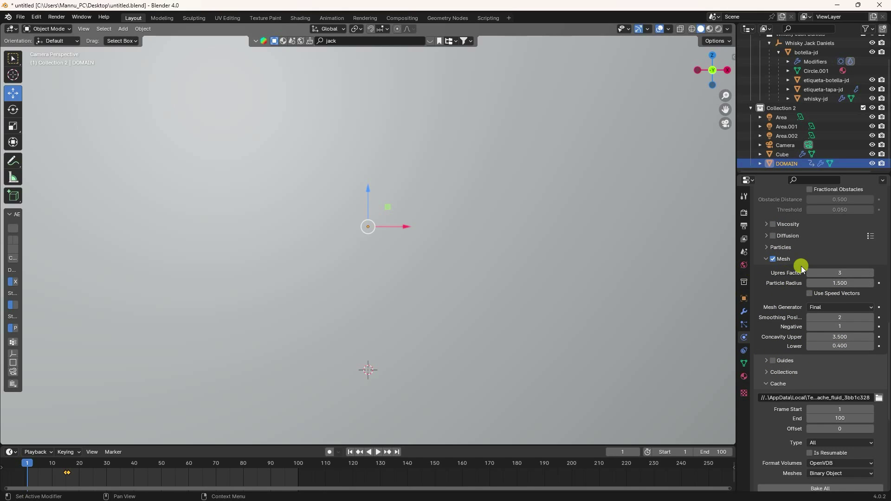
scroll(789, 299, "down", 5)
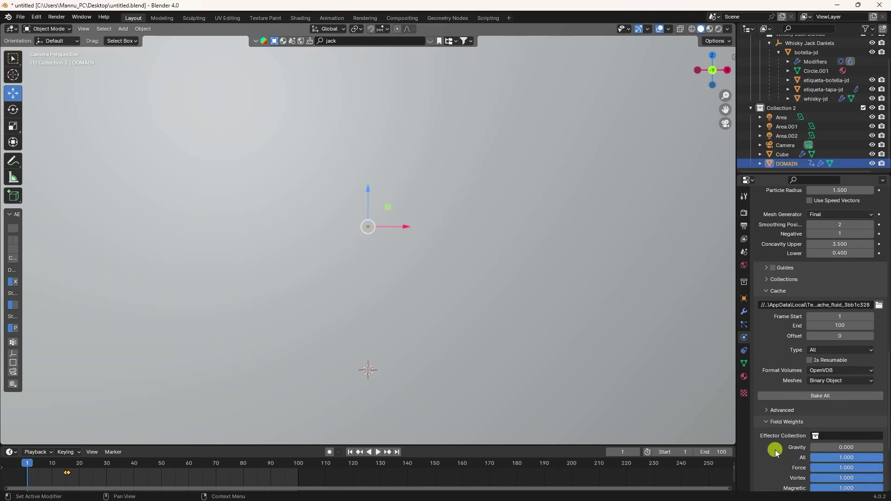
- Bake all of the DOMAIN object's fluid simulation data
left_click(822, 396)
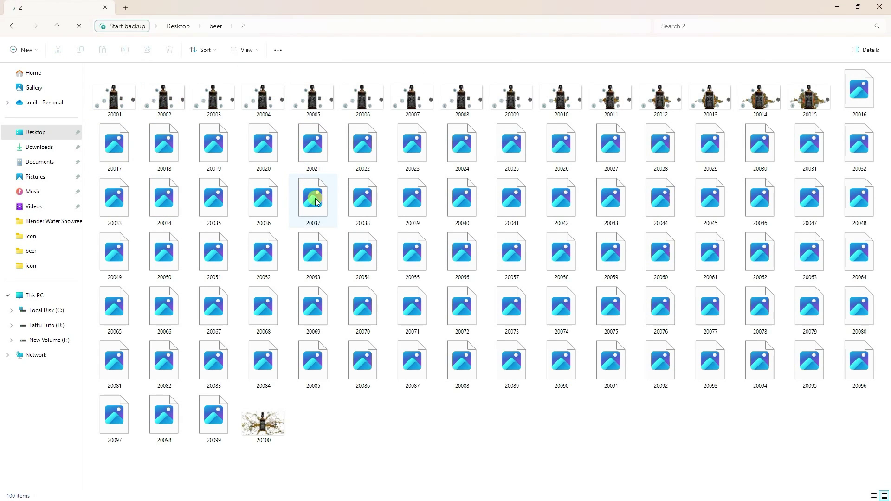
- Open rendered frame 20020.png, examine the splash through frame 20027.png, and close the image viewer
left_click(251, 141)
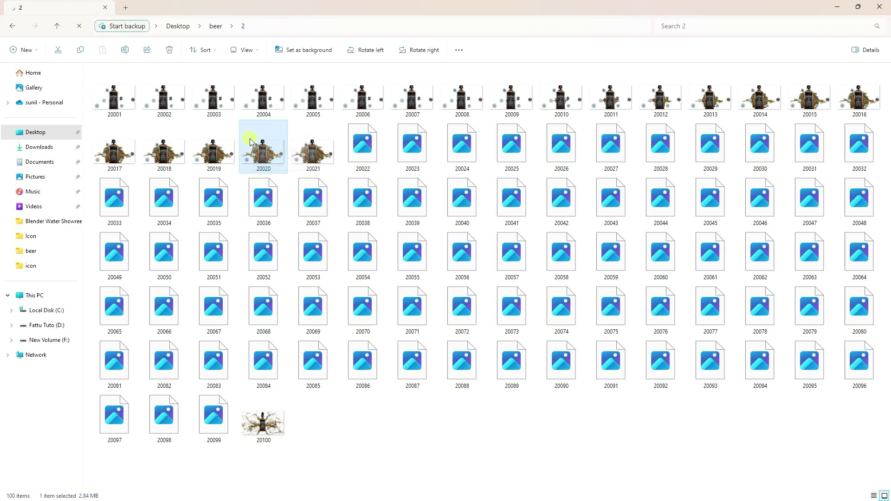
double_click(229, 167)
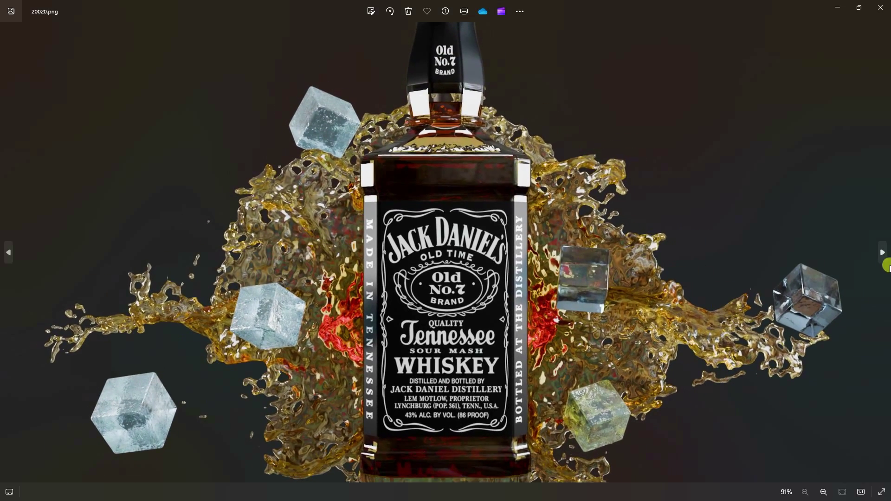
left_click(882, 252)
left_click(883, 253)
left_click(883, 252)
left_click(883, 253)
left_click(882, 253)
left_click(882, 252)
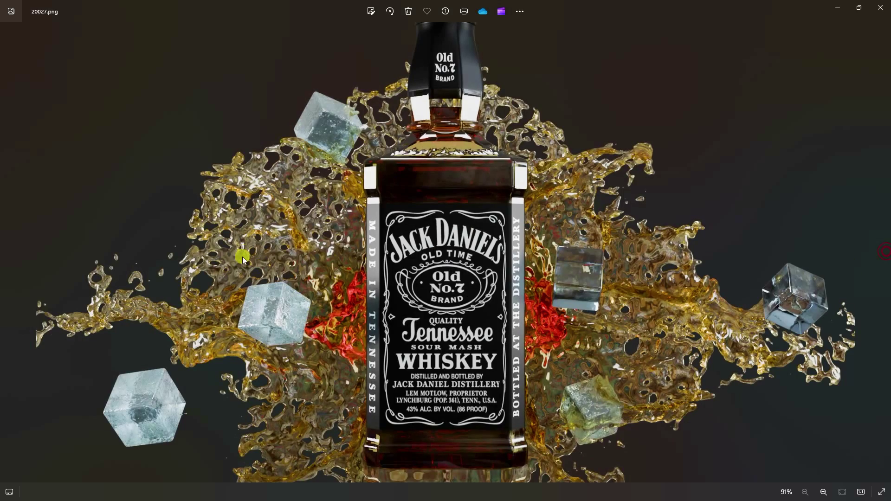
left_click(880, 7)
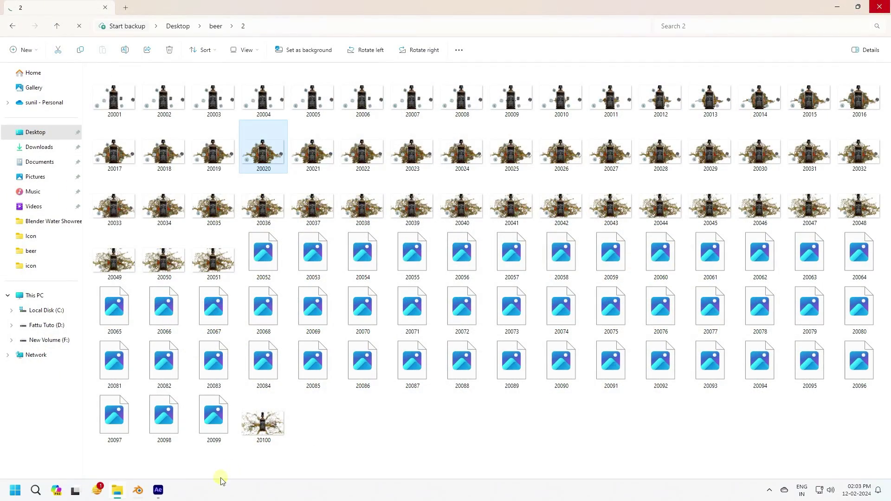
- Switch back to Blender, cancel the running fluid bake, and return the timeline to frame 1
left_click(137, 491)
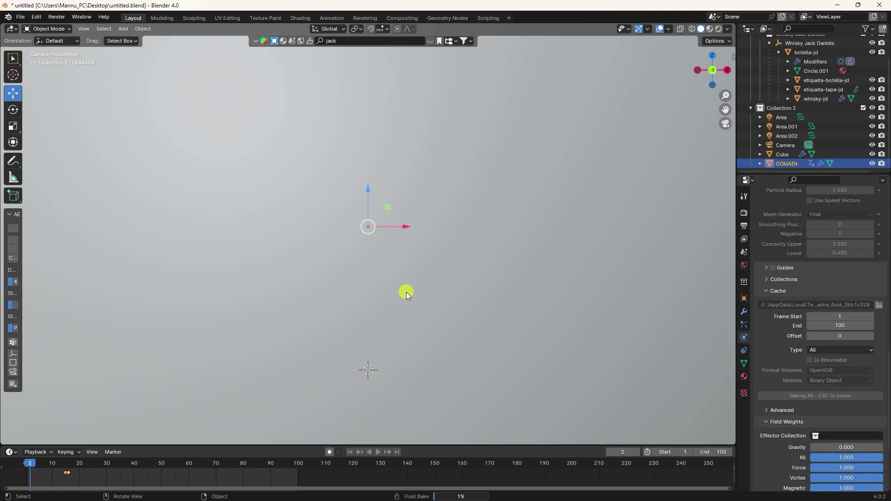
key("Escape")
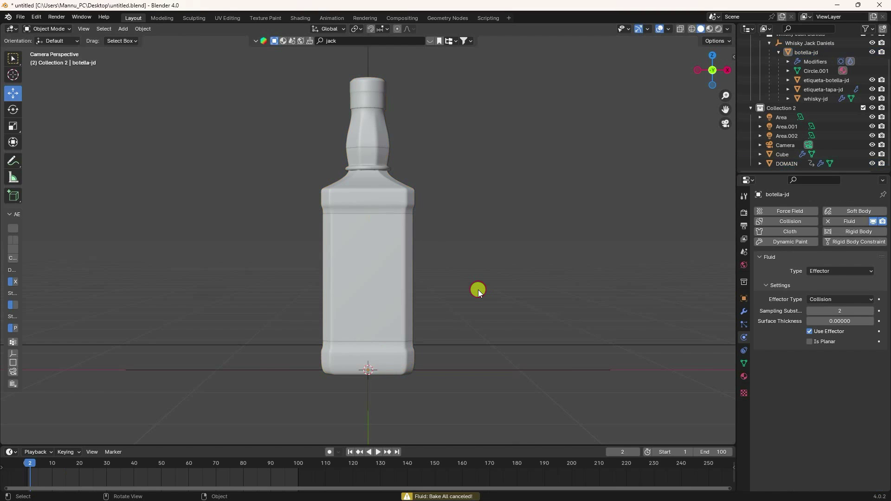
left_click(348, 451)
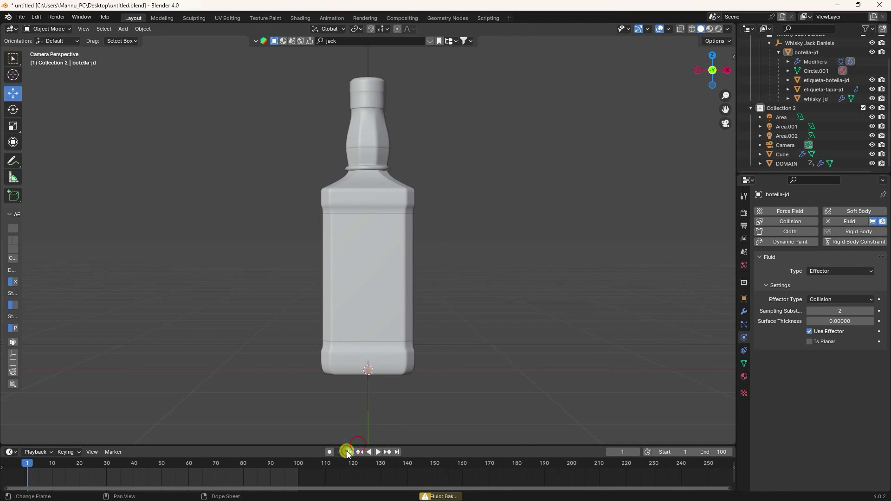
- Add a mesh cube with a size of 1.99 m at the world origin
left_click(124, 30)
mouse_move(130, 40)
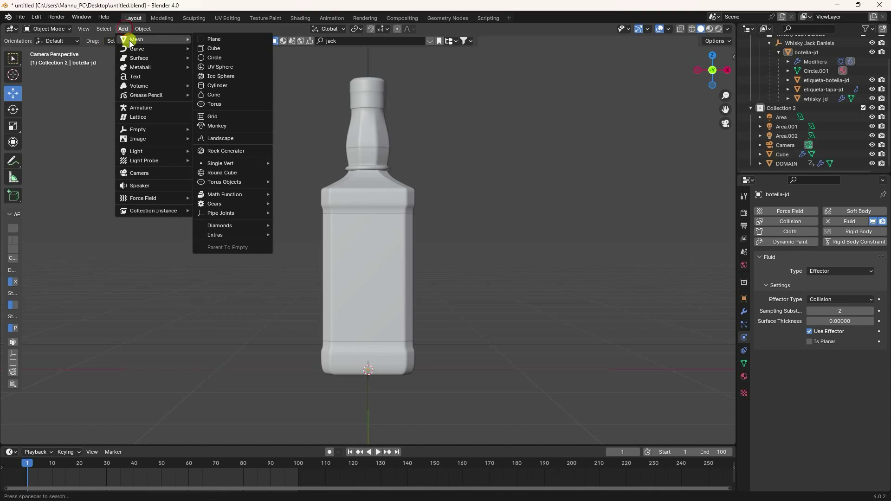
left_click(235, 48)
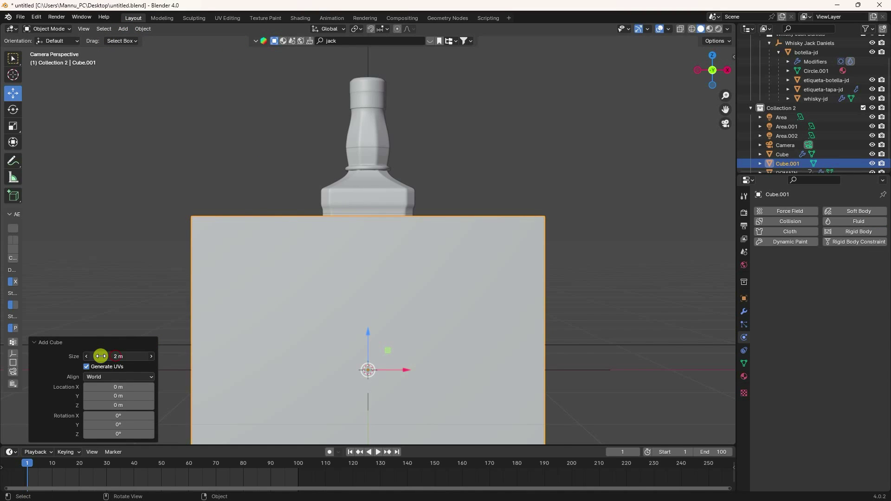
left_click_drag(92, 356, 135, 358)
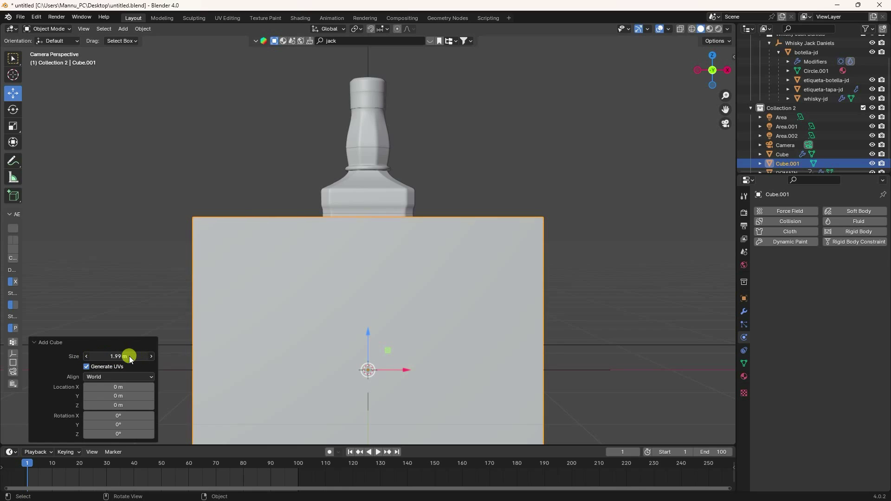
- Scale the new cube down to ice-cube size and place it to the left of the bottle's lower half
key("s")
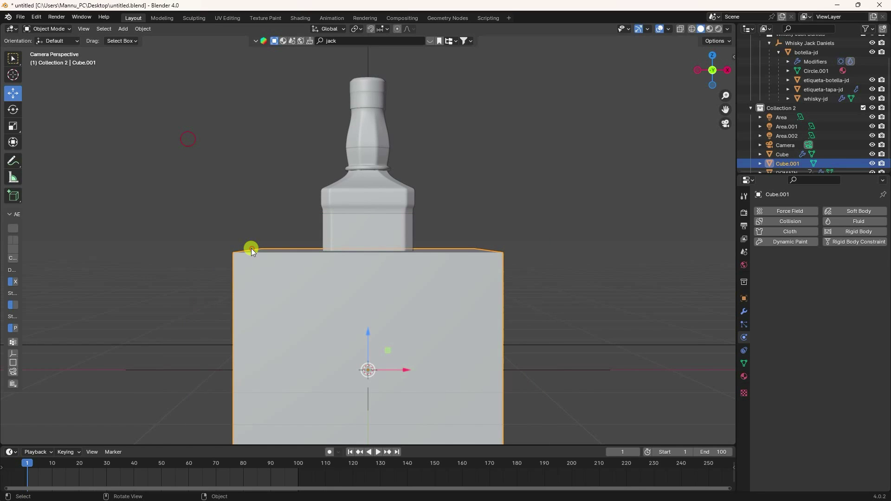
left_click(252, 249)
key("s")
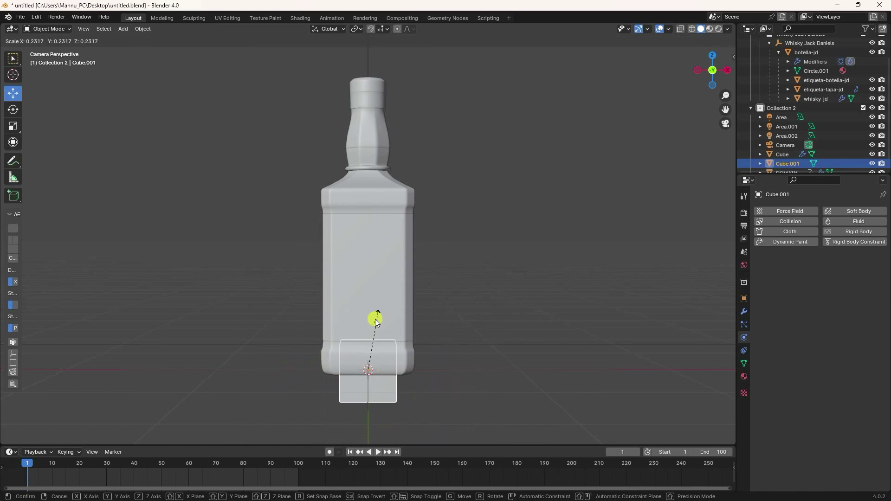
left_click(367, 335)
left_click_drag(405, 371, 263, 258)
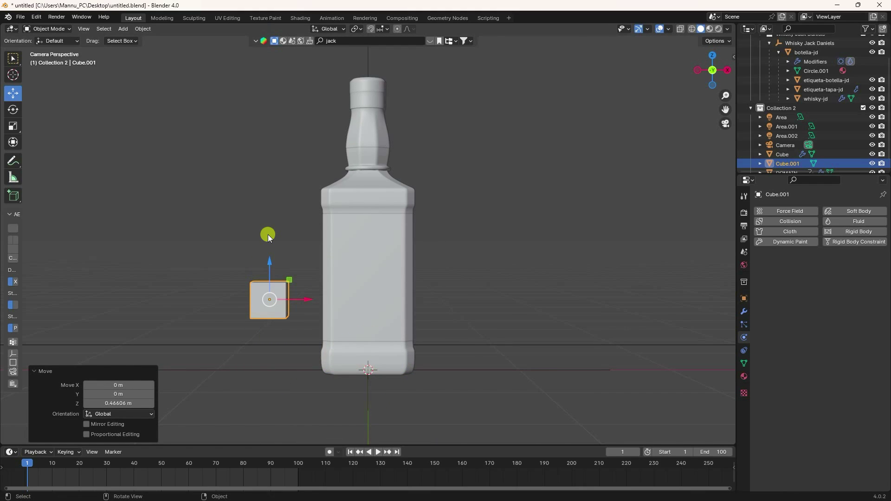
- Add a Bevel modifier to the small cube and set its Segments to 5
scroll(260, 284, "up", 4)
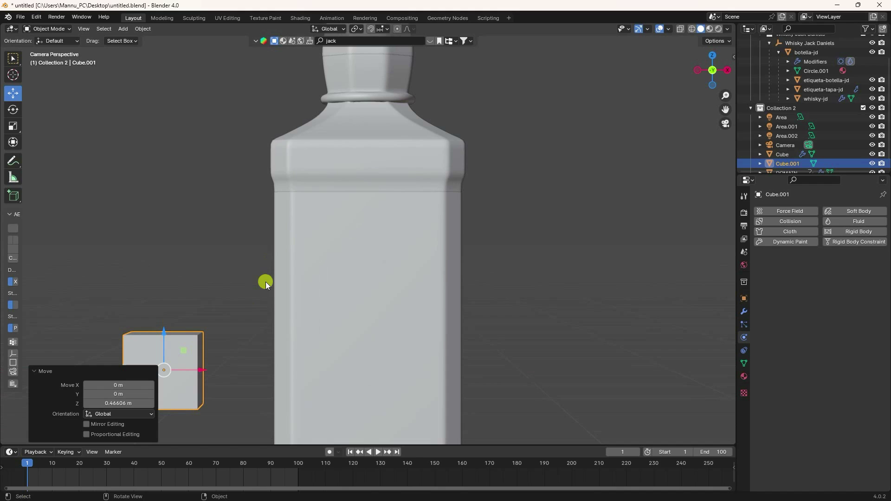
left_click(744, 311)
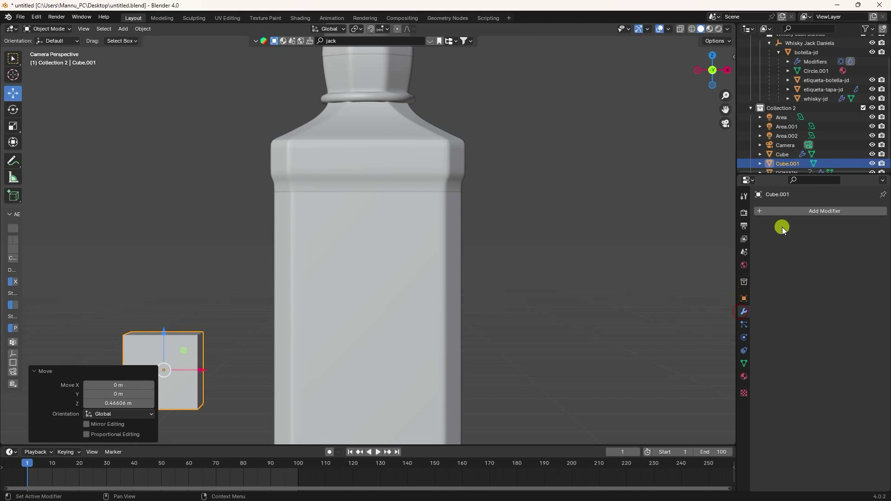
left_click(781, 212)
mouse_move(789, 245)
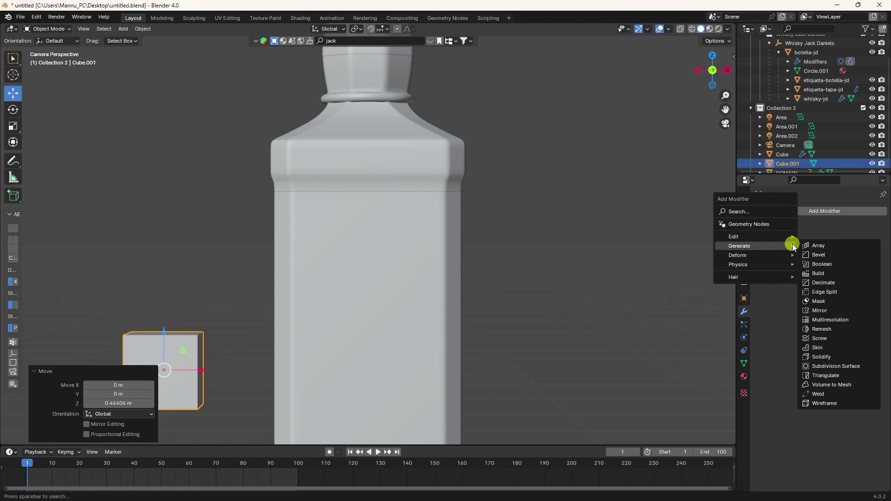
left_click(810, 256)
middle_click_drag(377, 371, 156, 429)
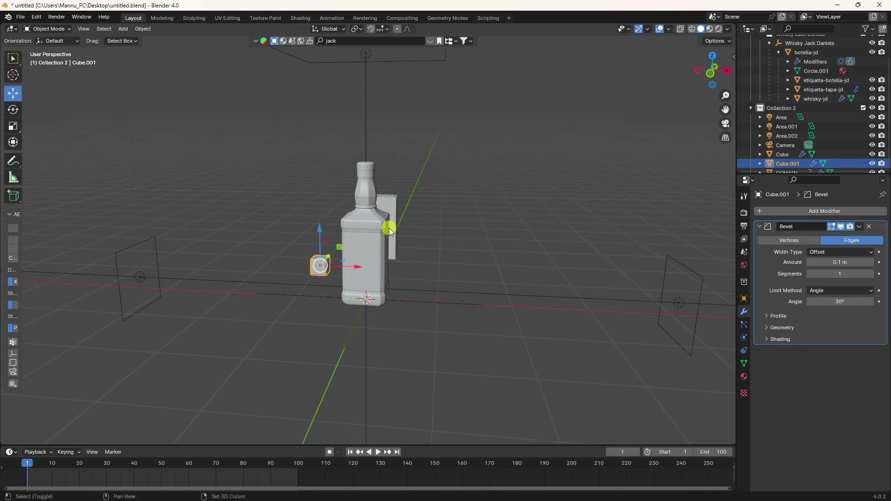
scroll(390, 225, "up", 5)
middle_click_drag(185, 367, 379, 301, "shift")
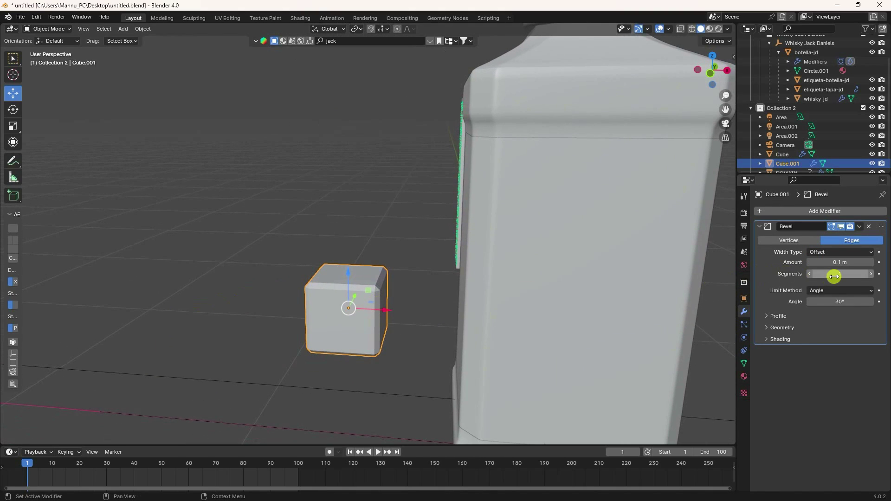
left_click(872, 274)
left_click(871, 274)
left_click(872, 274)
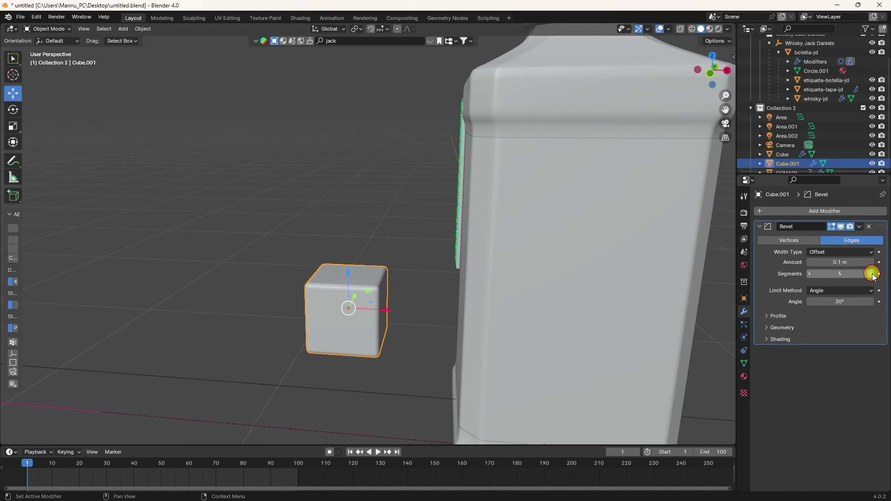
- Shade the cube smooth and tilt it with a free trackball rotation of about 36° and 42°
right_click(315, 284)
left_click(297, 283)
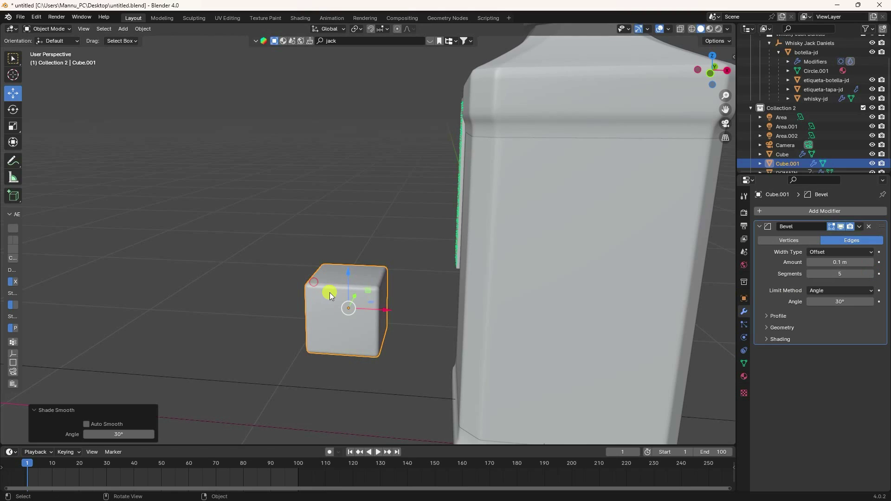
left_click(12, 110)
left_click_drag(336, 292, 370, 318)
left_click(10, 94)
- Create a new collection in the scene and move the bevelled cube into it
key("KP_0")
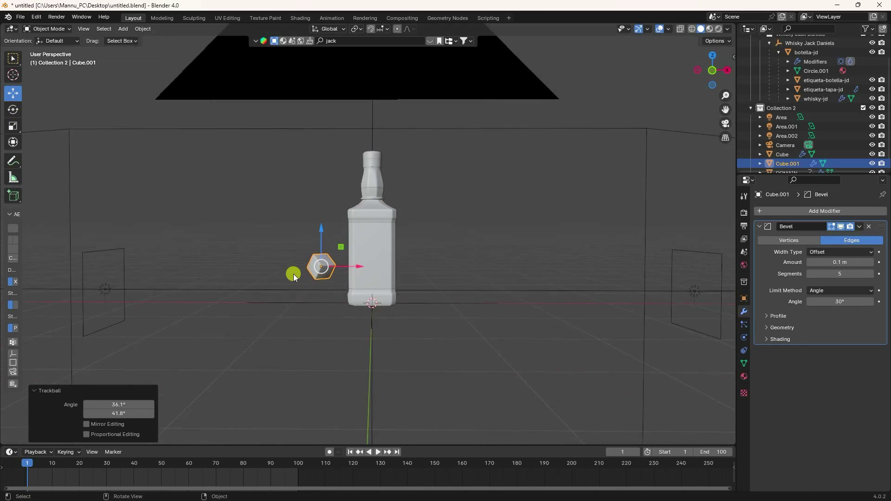
left_click_drag(776, 174, 776, 273)
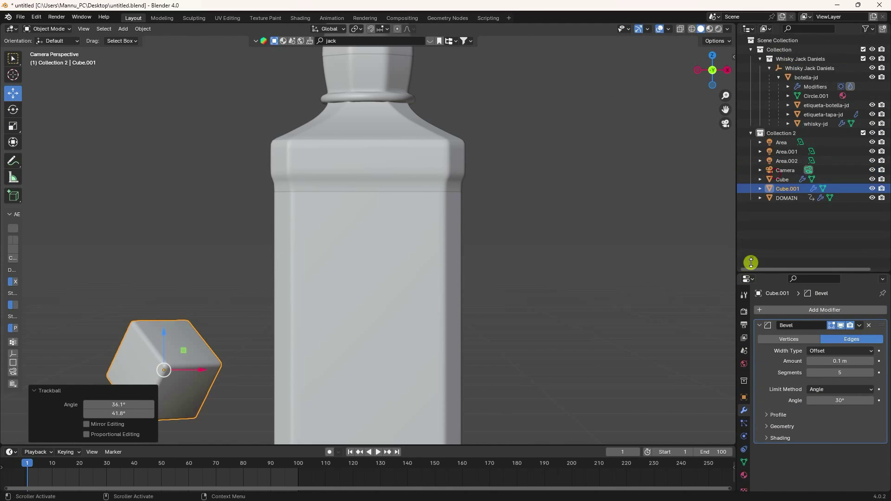
right_click(757, 221)
left_click(757, 221)
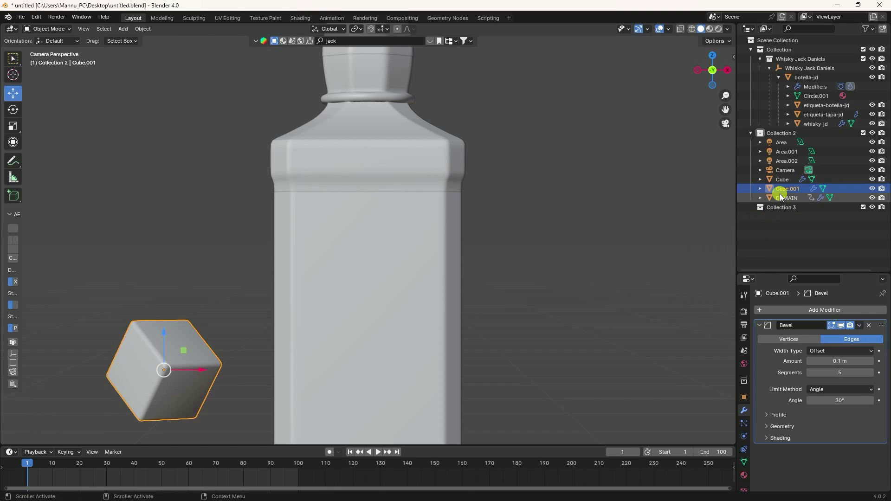
left_click_drag(782, 190, 777, 209)
- Duplicate the bevelled cube in camera view and move the copy about -0.28 m in X and 0.71 m in Z
scroll(135, 253, "down", 3)
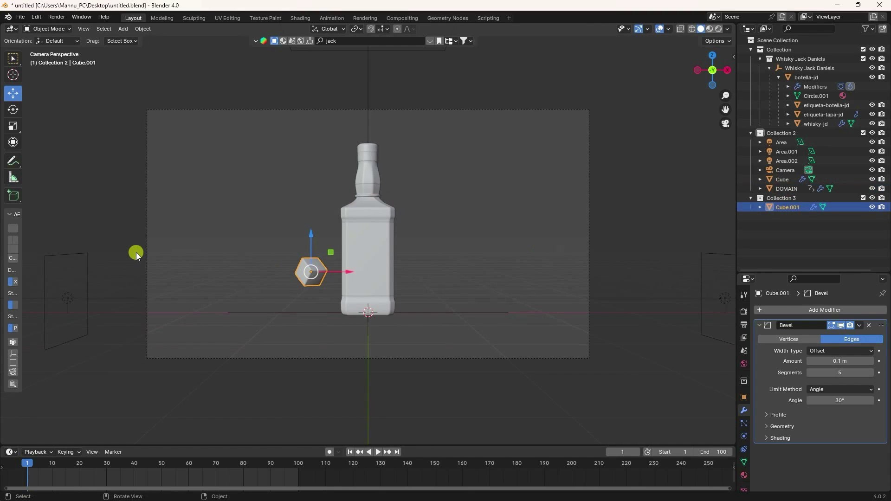
key("KP_0")
key("KP_0")
scroll(293, 294, "up", 3)
scroll(278, 291, "down", 2)
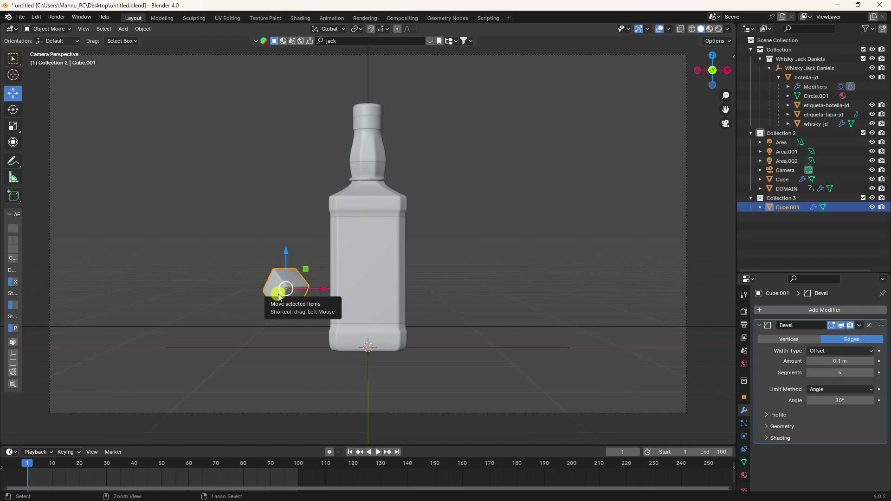
key("ctrl+c")
key("ctrl+v")
left_click_drag(305, 268, 268, 176)
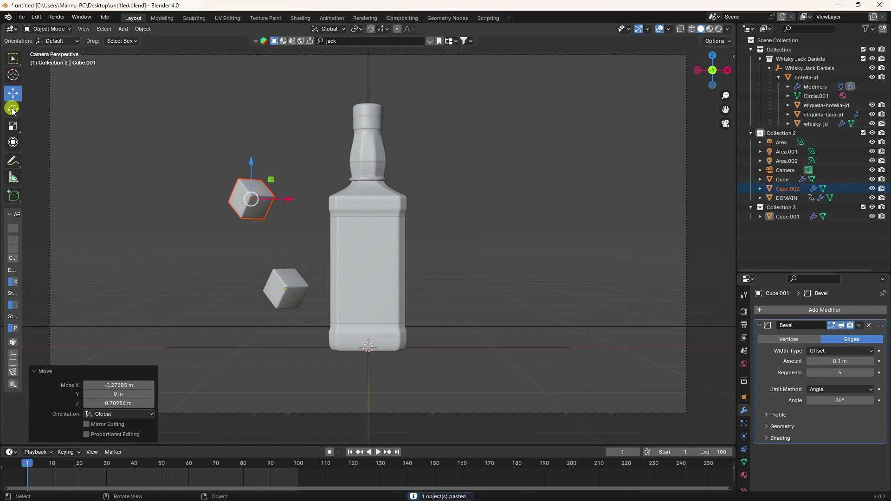
- Rotate the upper cube copy freely by about 38° and -64° and scale it to 0.759
left_click(12, 109)
left_click_drag(215, 181, 215, 217)
key("s")
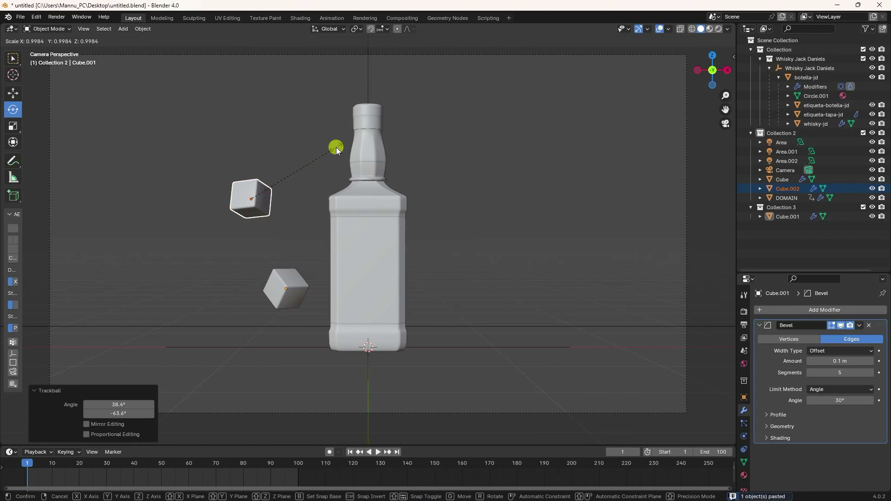
left_click(316, 160)
- Duplicate both left cubes, move the copies to the bottle's right side, and rotate them so the larger one sits higher
left_click(13, 91)
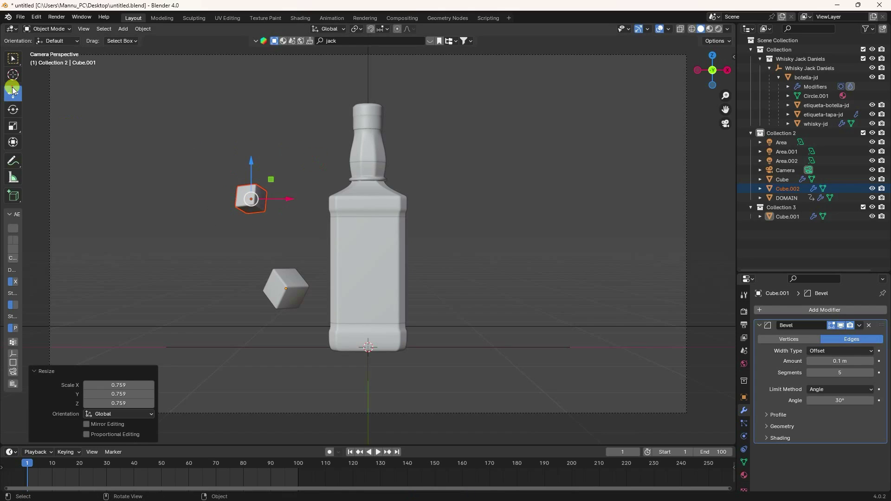
left_click_drag(139, 129, 302, 294)
key("ctrl+c")
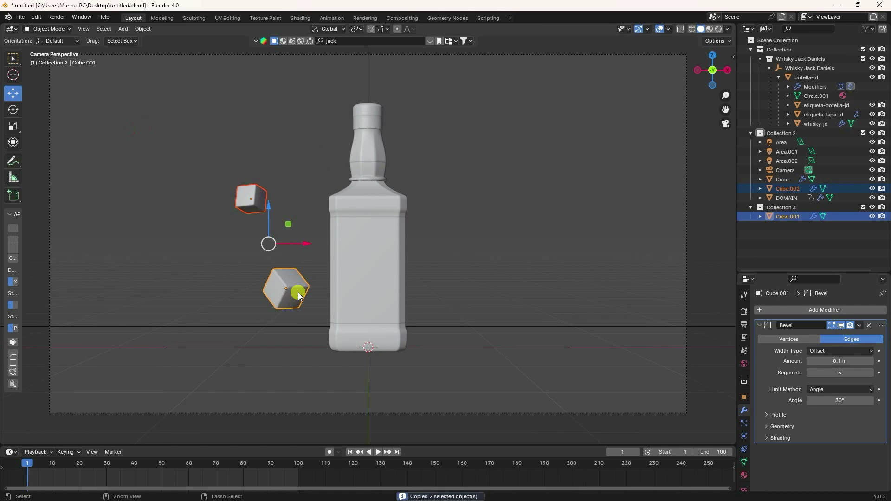
key("ctrl+v")
left_click_drag(314, 245, 394, 261)
left_click(13, 110)
left_click(287, 127)
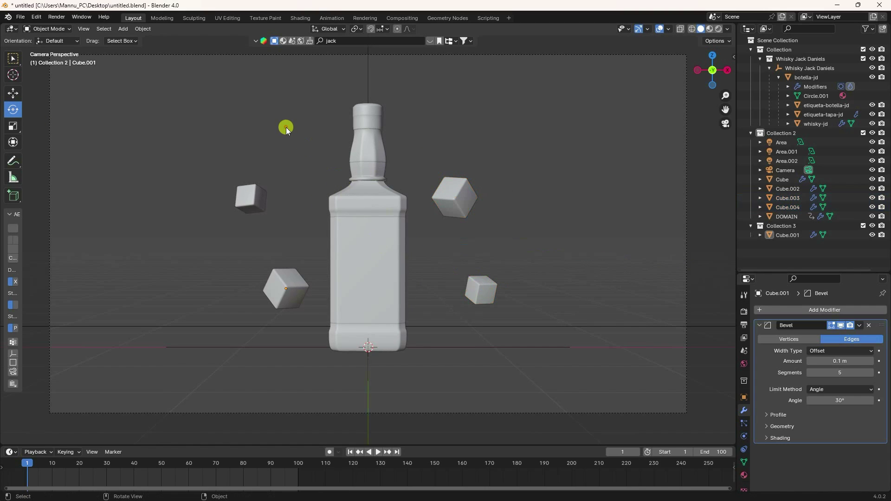
- Duplicate the larger upper-right cube and place the copy beside the bottle's base on the right
left_click(458, 198)
left_click(12, 93)
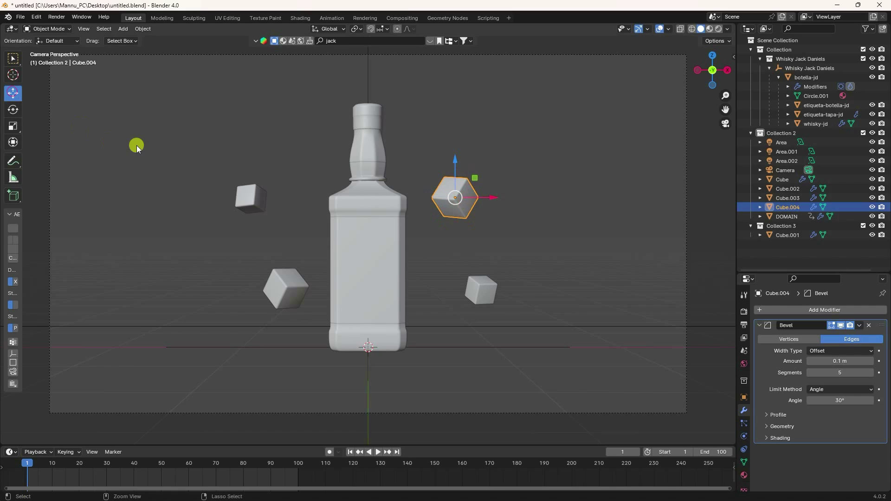
key("ctrl+c")
key("ctrl+v")
left_click_drag(470, 174, 415, 321)
- Duplicate the lower-right cube, move the copy about -2.16 m in X to the lower left, and scale it to 0.86
left_click_drag(493, 352, 208, 355)
key("ctrl+c")
key("ctrl+v")
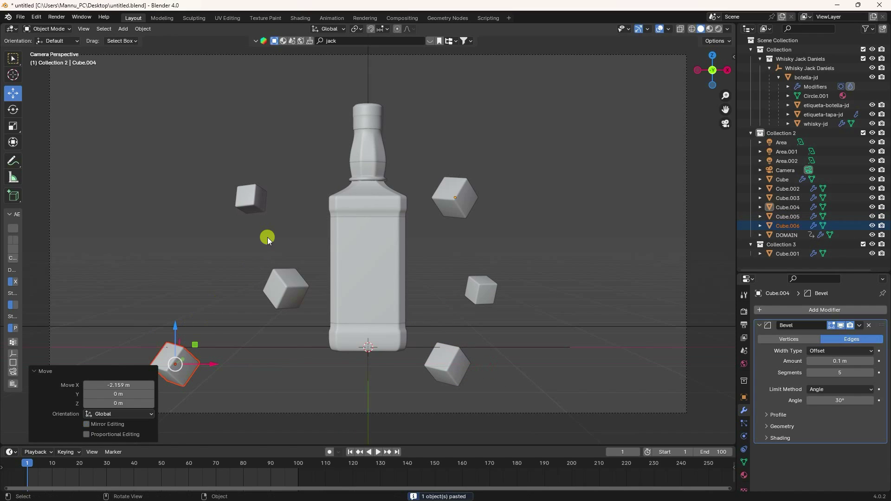
key("s")
left_click(256, 255)
- Duplicate the lower-left cube and move the copy up, just outside and below the upper-left cube
key("ctrl+c")
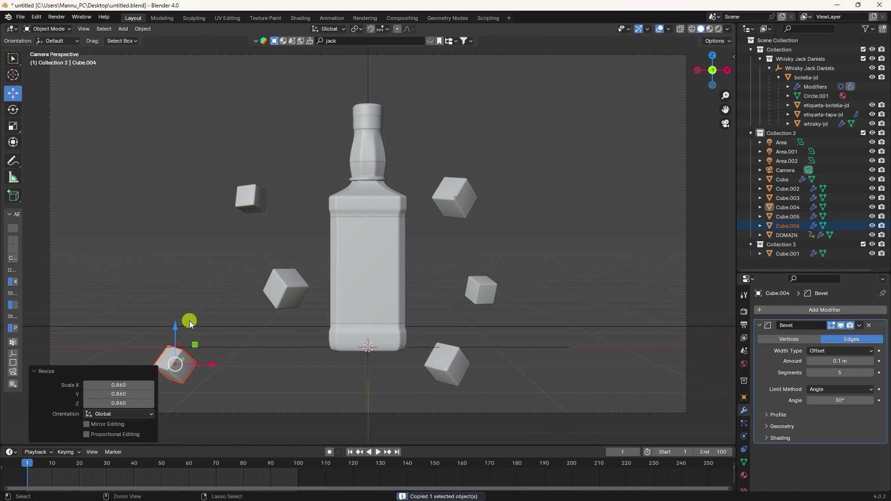
key("ctrl+v")
left_click_drag(175, 328, 245, 236)
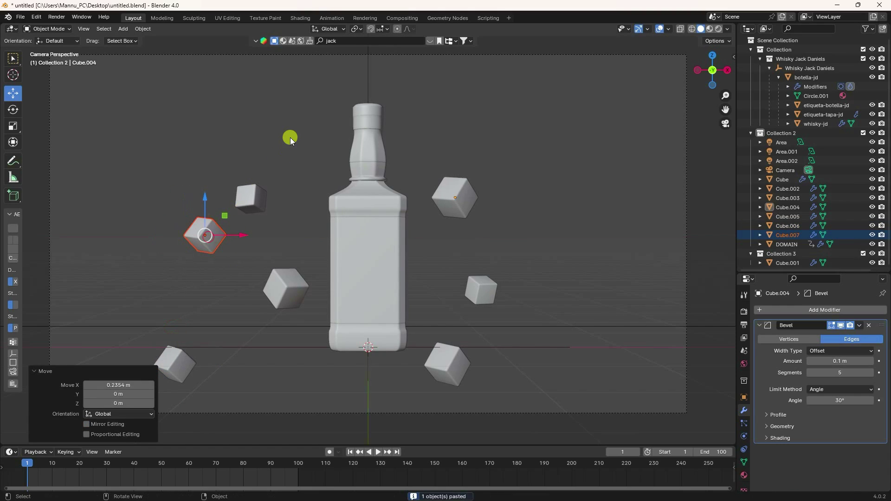
- Scale the newest left cube to 1.059, lower it slightly, and deselect it
key("s")
left_click(295, 144)
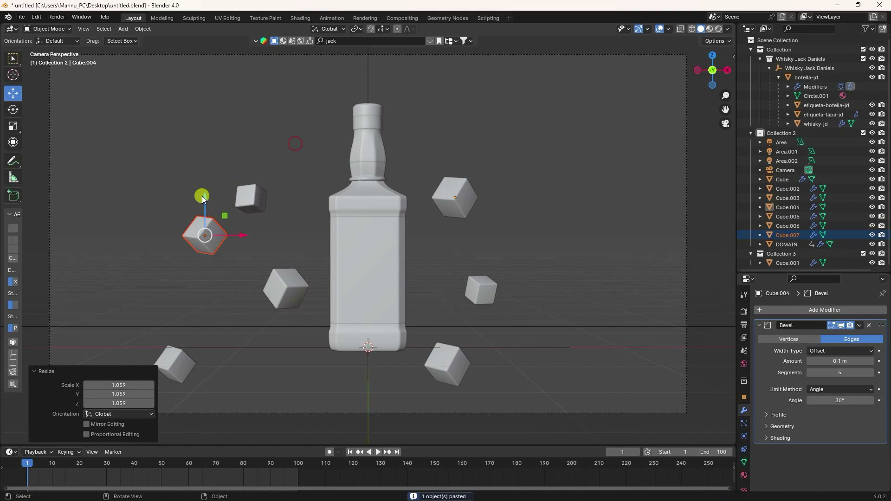
left_click_drag(202, 195, 218, 210)
left_click(266, 147)
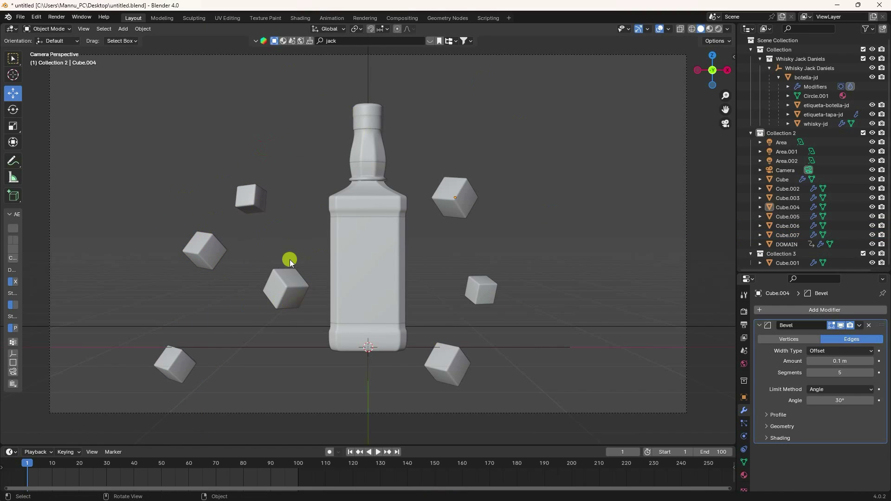
- Duplicate the small cube right of the bottle and move the copy about 0.64 m outward in X
left_click(490, 300)
key("ctrl+c")
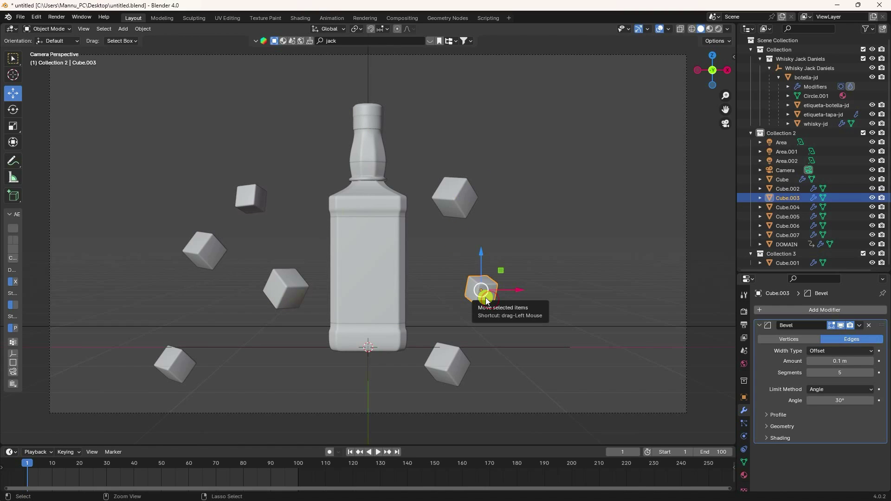
key("ctrl+v")
left_click_drag(524, 282, 586, 293)
left_click(492, 291)
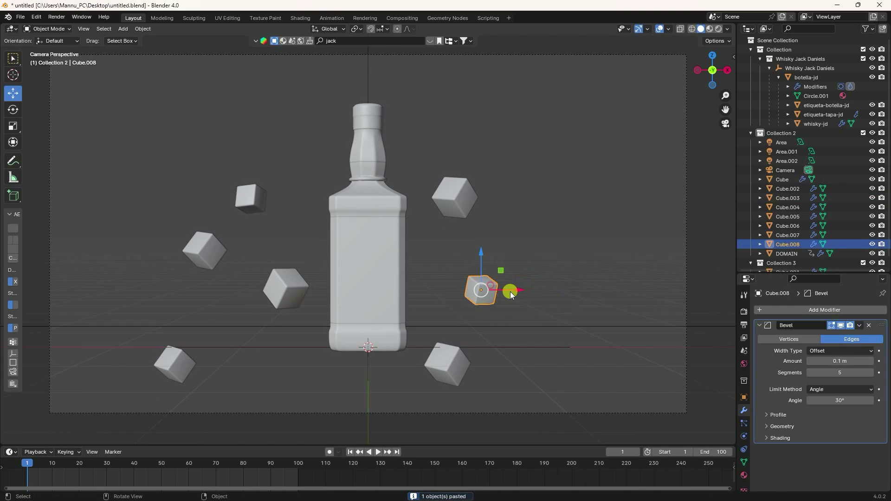
left_click_drag(512, 292, 595, 294)
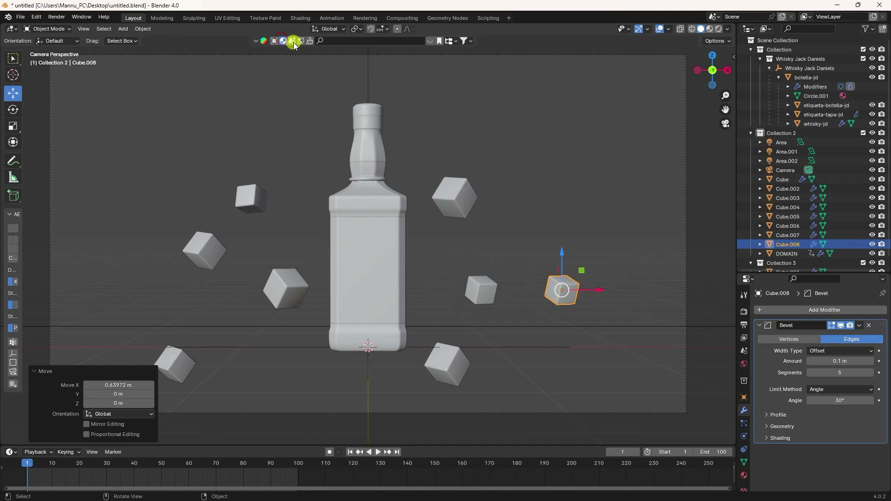
- Search the online material library for "ice" and browse the results to the Ice Imperfections 01 material
left_click(331, 40)
type("ic")
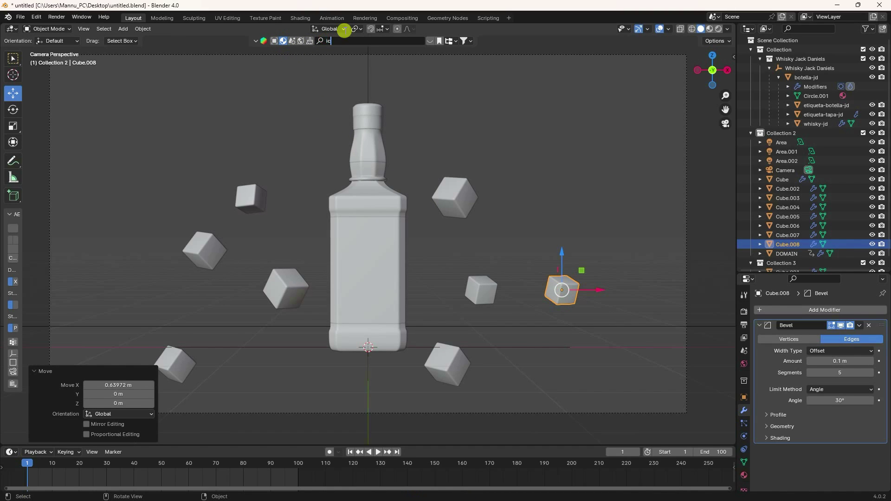
type("e")
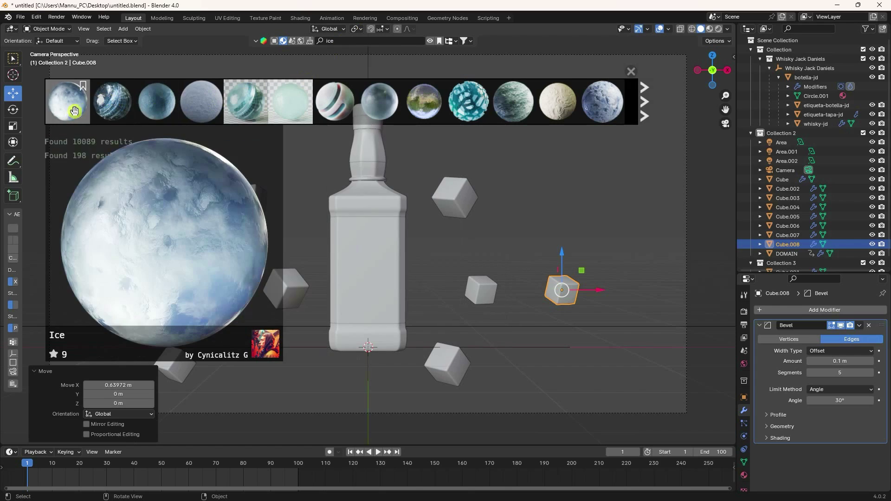
mouse_move(271, 105)
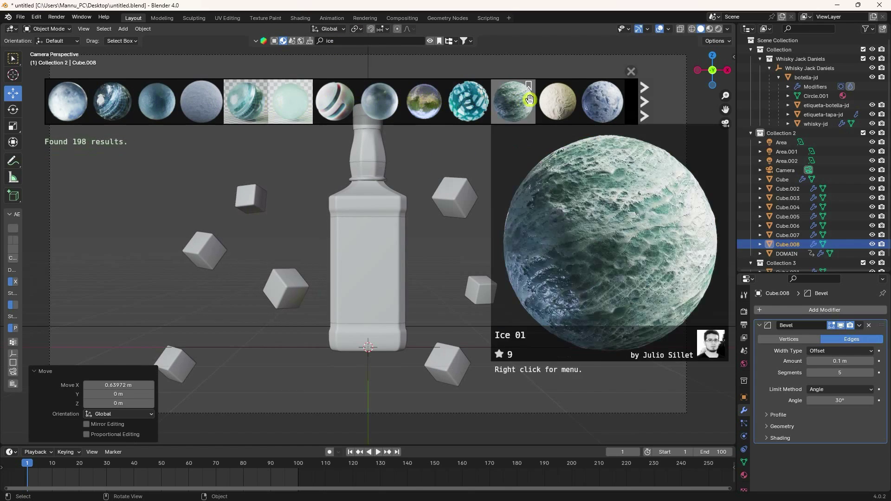
left_click(642, 95)
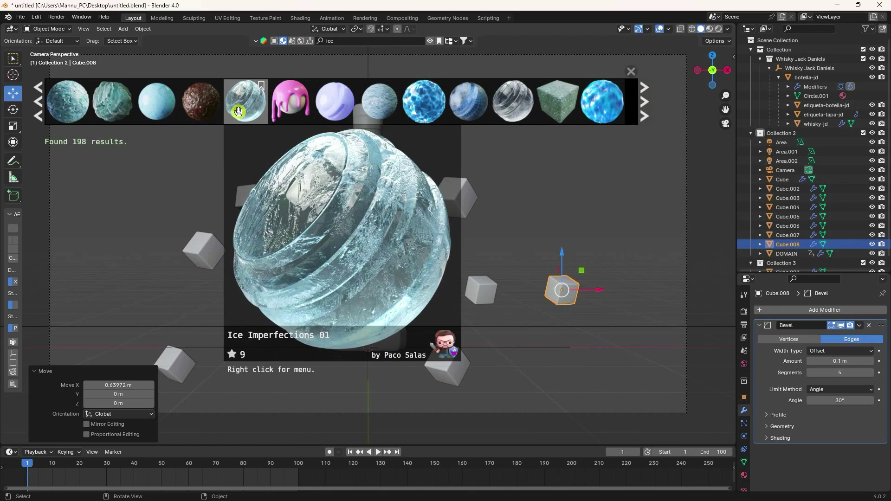
mouse_move(252, 126)
middle_mouse_down()
mouse_move(239, 271)
mouse_move(247, 120)
middle_mouse_up()
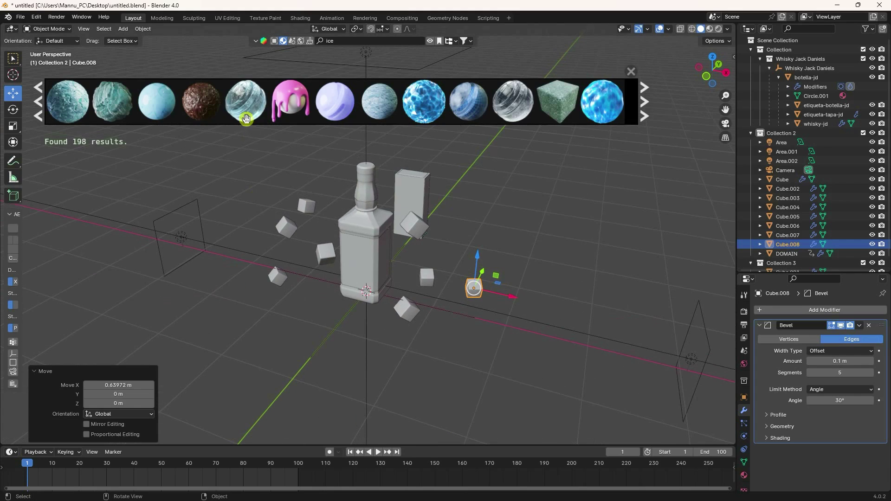
scroll(254, 121, "up", 4)
scroll(197, 116, "up", 3)
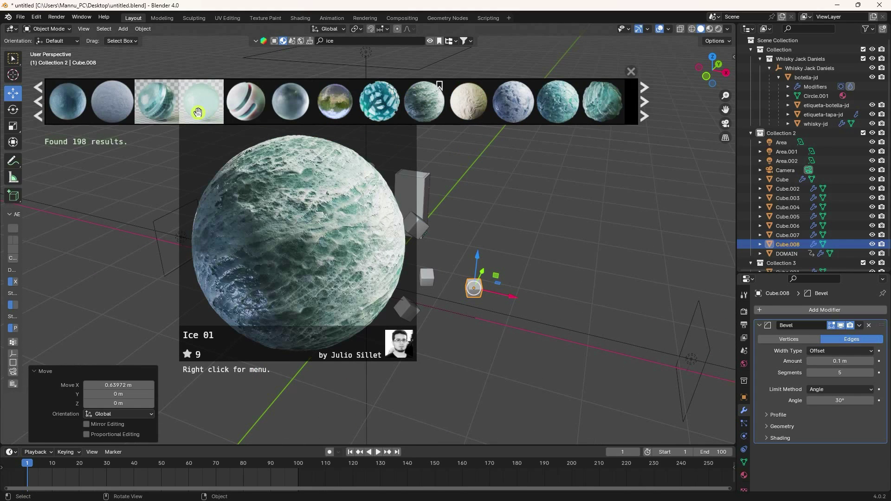
scroll(198, 112, "up", 2)
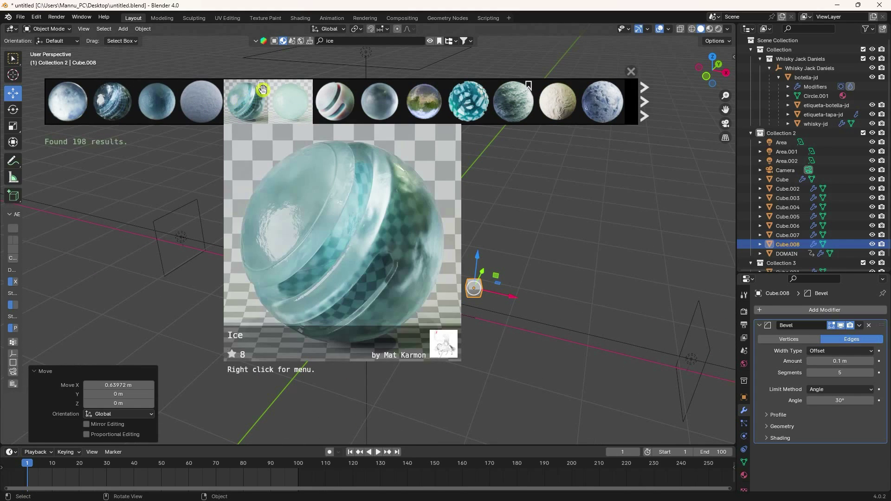
left_click(643, 102)
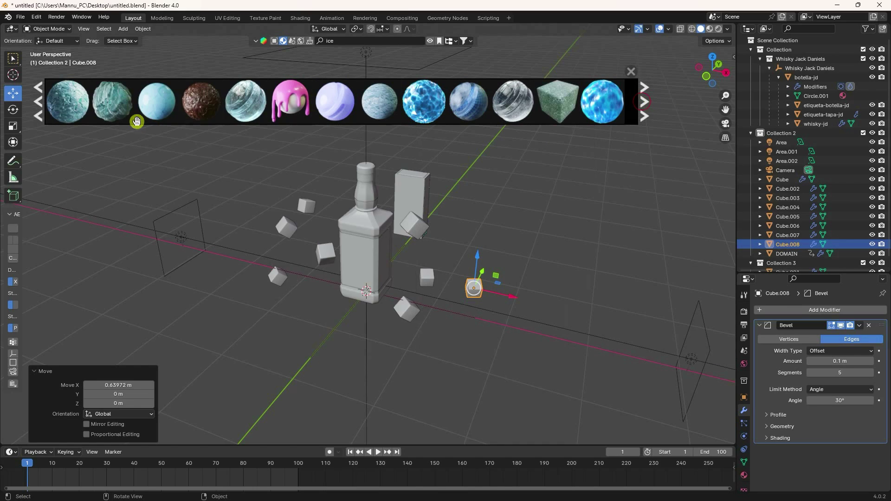
- Apply the Ice Imperfections 01 material to the lower-left cube and switch the viewport to Material Preview shading
left_click_drag(246, 101, 274, 277)
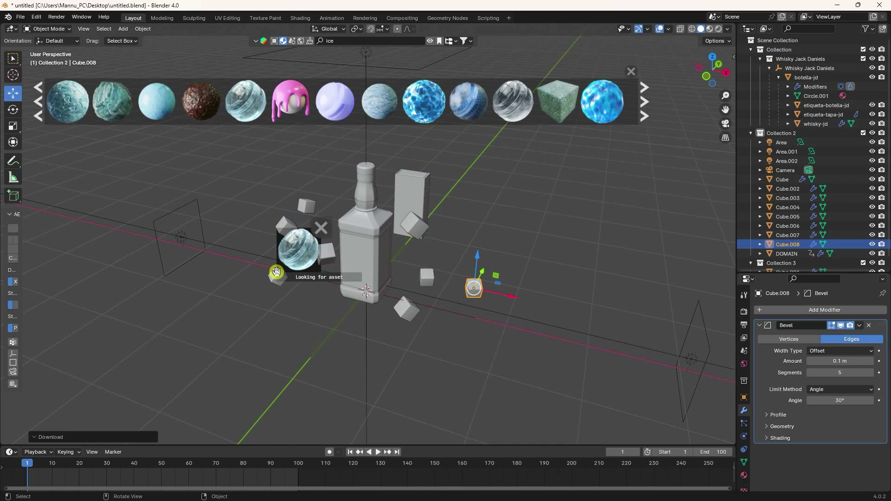
left_click(709, 29)
scroll(305, 287, "up", 6)
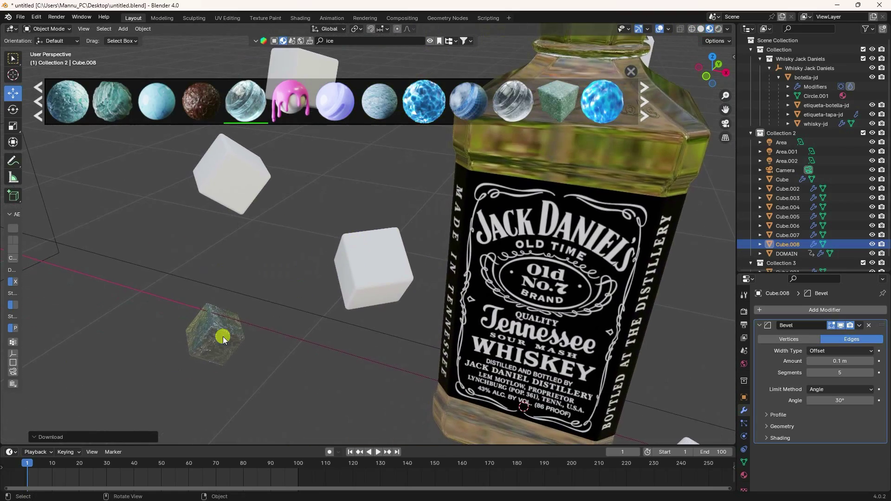
- Apply the Ice Imperfections 01 material to the three remaining cubes on the bottle's left side
middle_click_drag(222, 337, 183, 394)
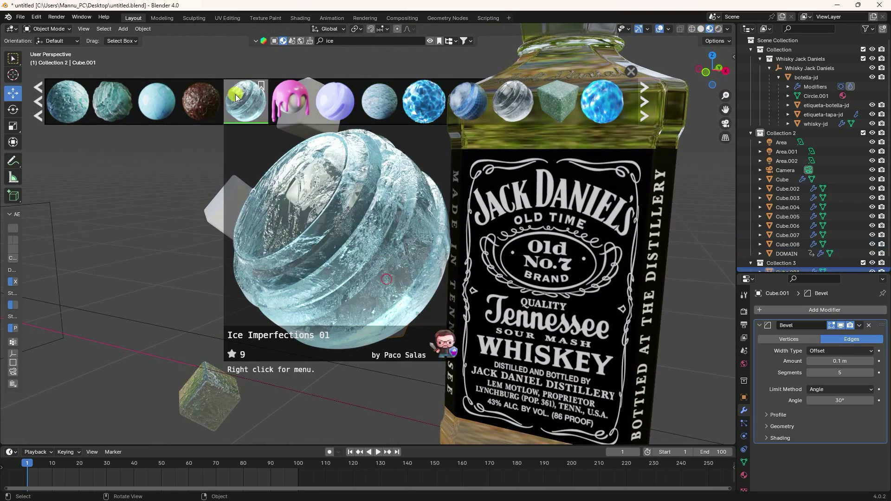
left_click(236, 182)
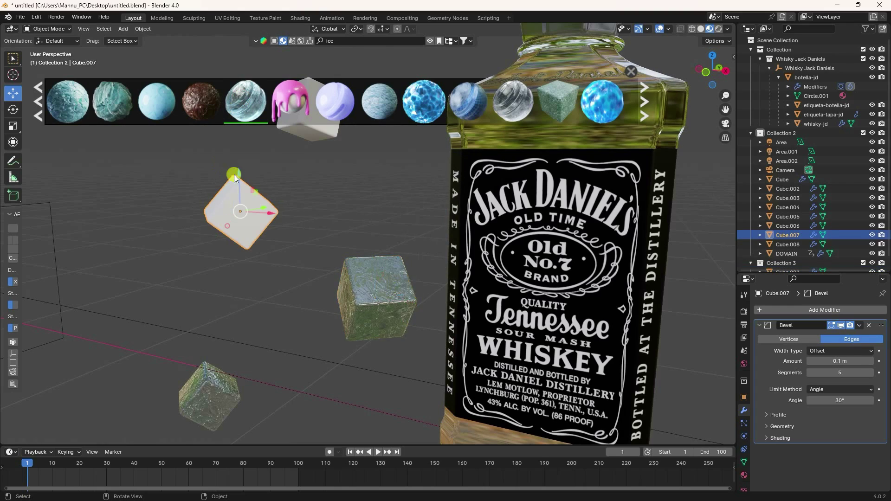
left_click(246, 101)
middle_click_drag(275, 235, 263, 271)
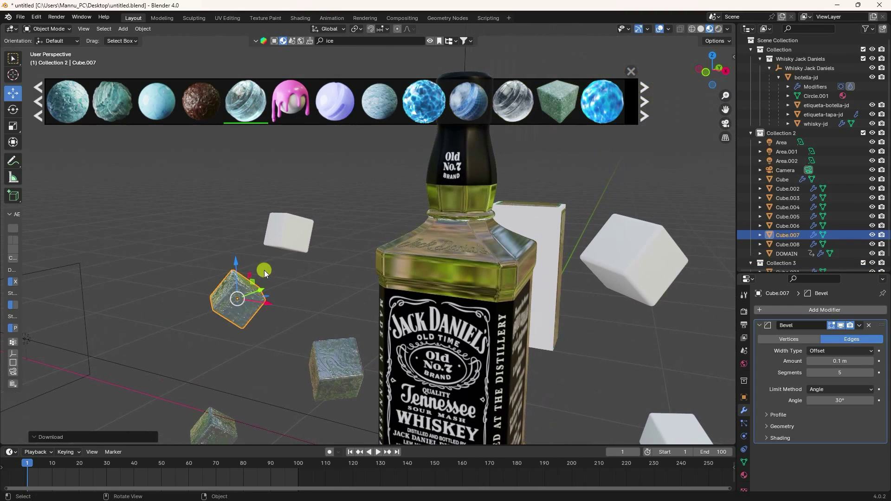
left_click(288, 232)
mouse_move(245, 102)
- Apply the Ice Imperfections 01 material to all four cubes on the bottle's right side
middle_click_drag(531, 280, 322, 232)
left_click(322, 232)
mouse_move(243, 106)
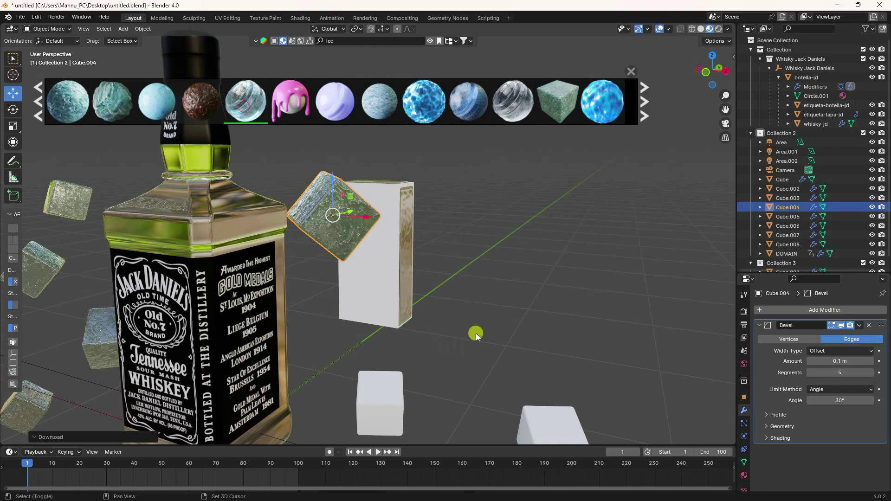
middle_click_drag(475, 333, 404, 215)
left_click(302, 249)
left_click(247, 105)
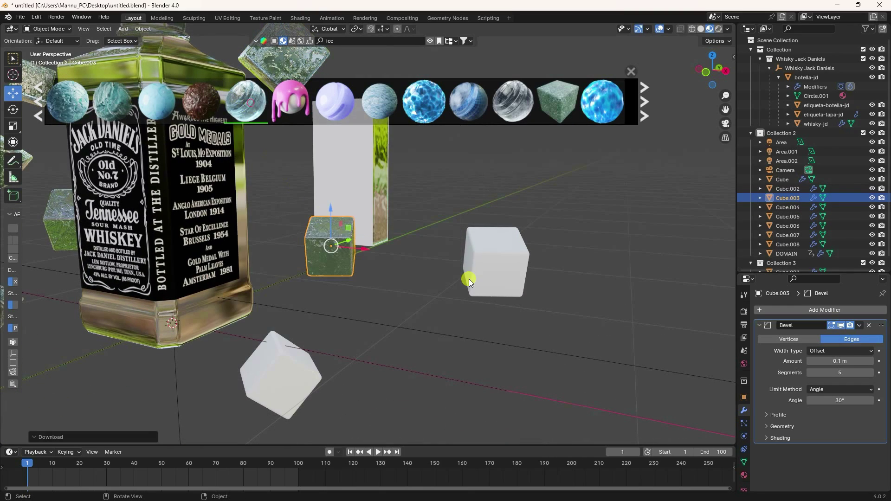
left_click(495, 257)
left_click(245, 108)
left_click(265, 388)
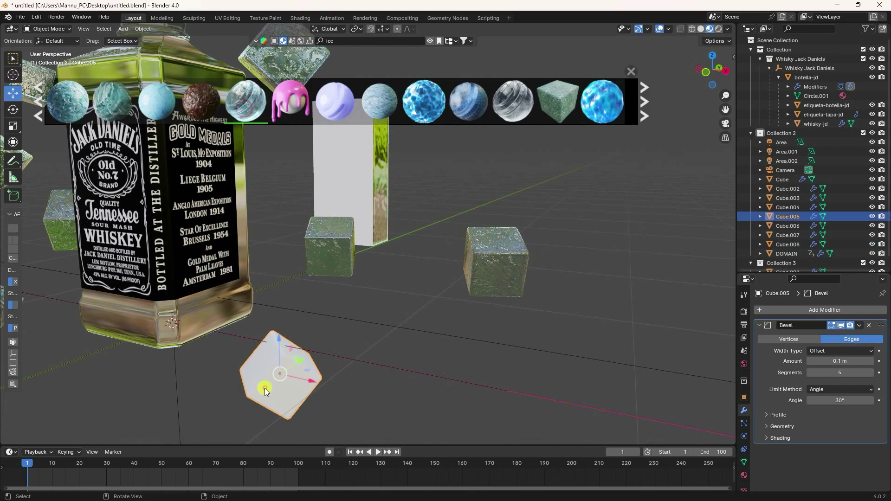
left_click(244, 107)
- Close the material search results and return to the camera view
middle_click_drag(510, 272, 389, 299)
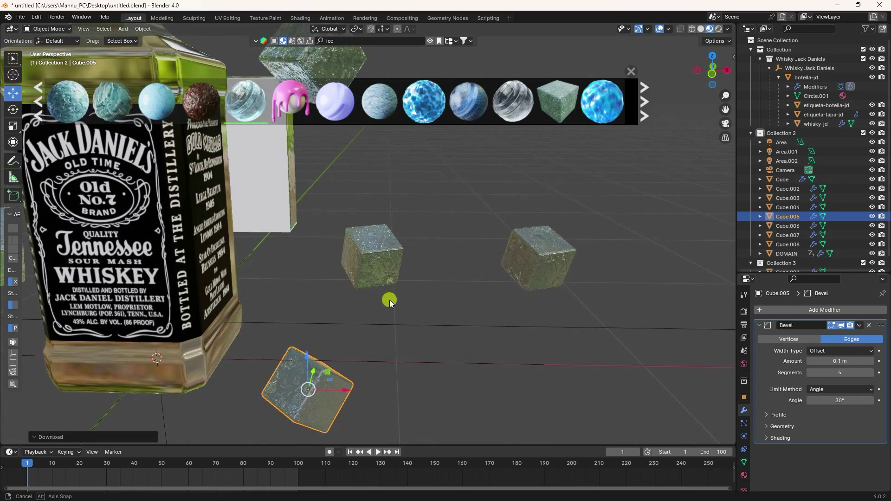
left_click(633, 74)
scroll(447, 205, "down", 5)
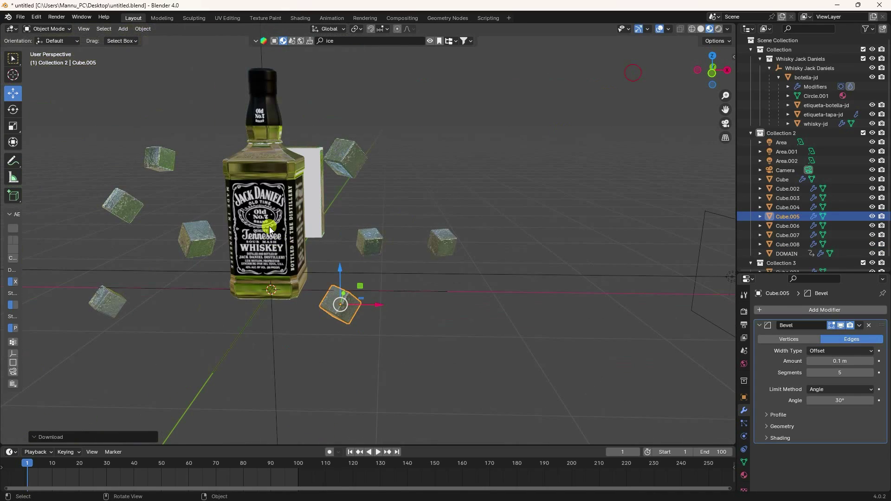
key("KP_0")
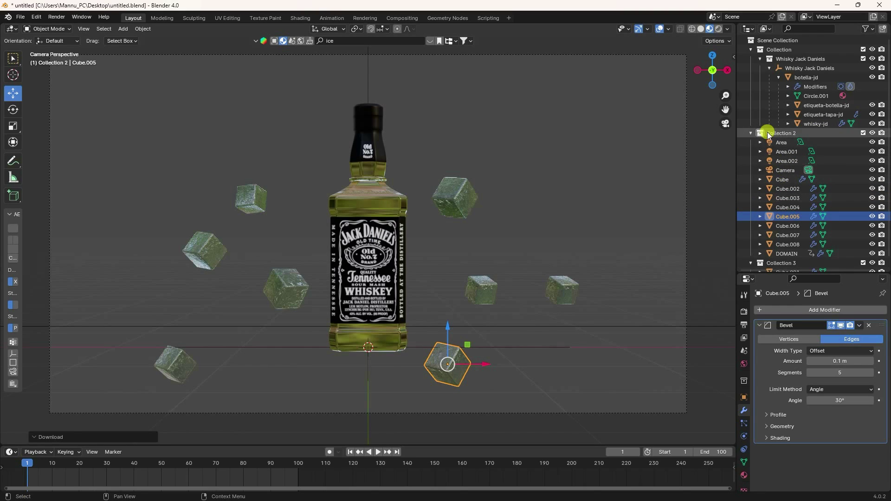
- Free the DOMAIN object's existing fluid bake in its physics settings and bake the whole simulation again
scroll(773, 144, "down", 1)
scroll(780, 156, "up", 1)
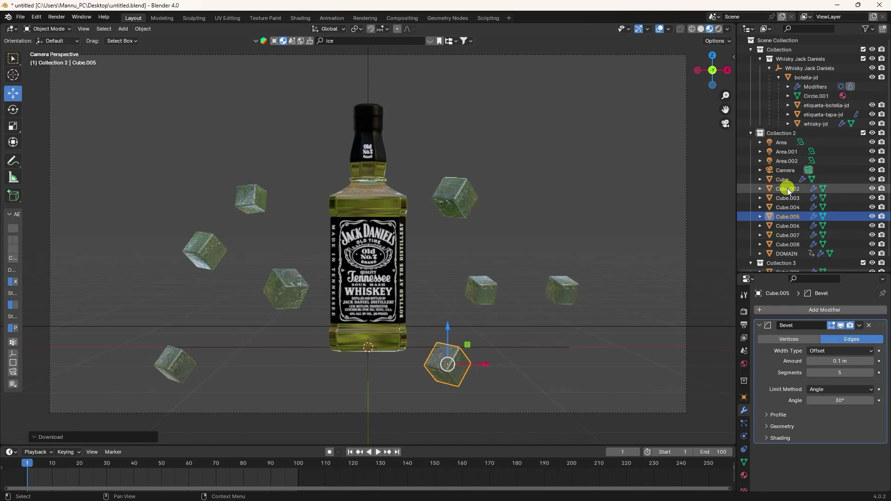
scroll(790, 188, "down", 1)
left_click(786, 244)
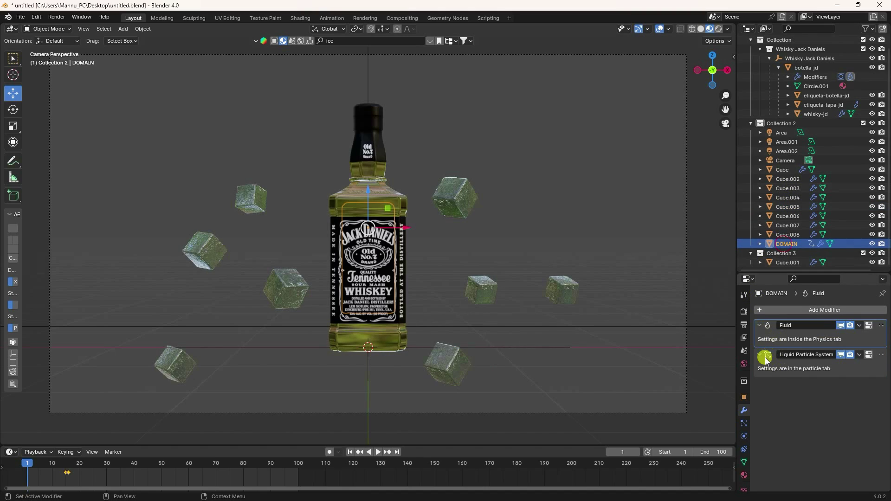
left_click(744, 438)
scroll(796, 364, "down", 6)
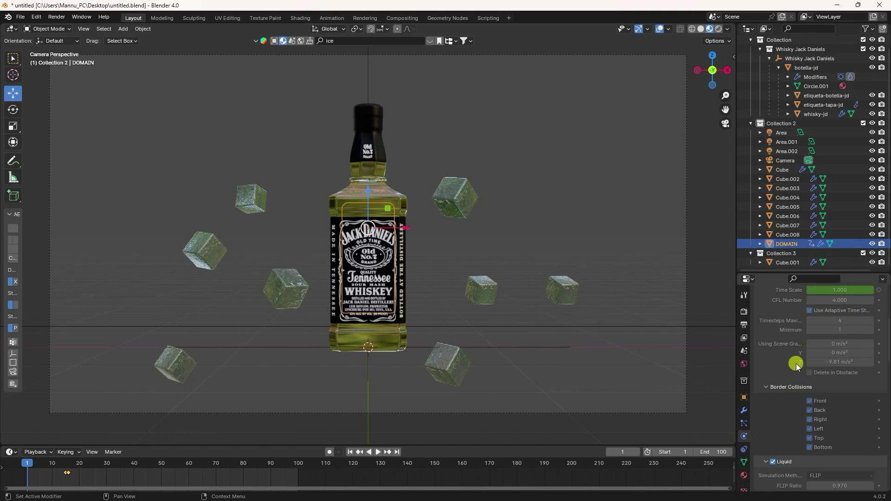
scroll(781, 291, "up", 2)
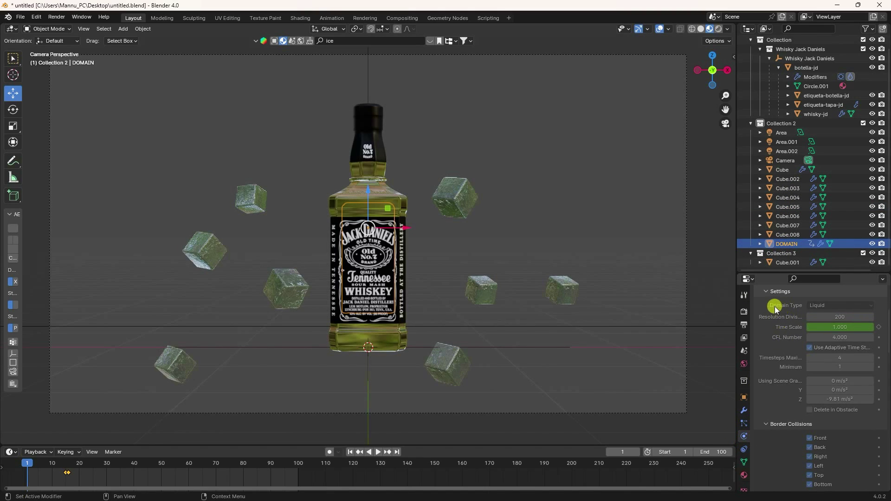
scroll(785, 344, "down", 15)
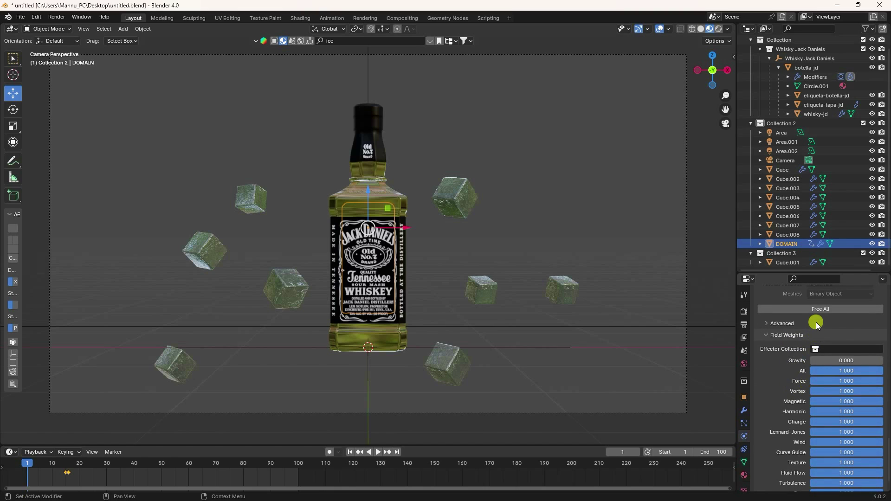
left_click(820, 309)
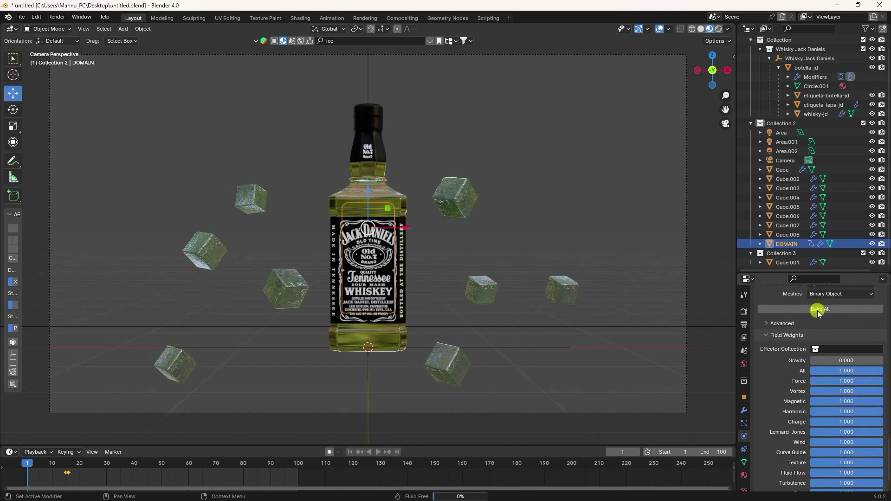
left_click(818, 309)
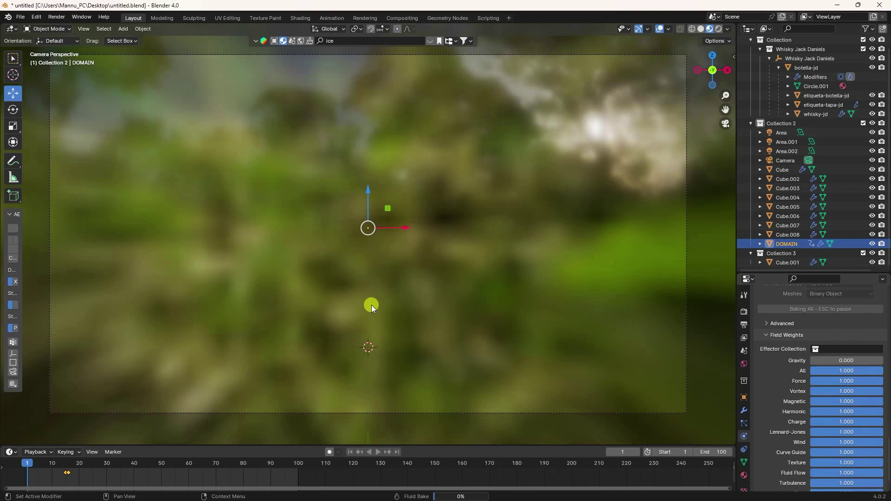
- Switch to After Effects and import the render starting at 20001 from the beer/2 folder as a PNG sequence
mouse_move(182, 486)
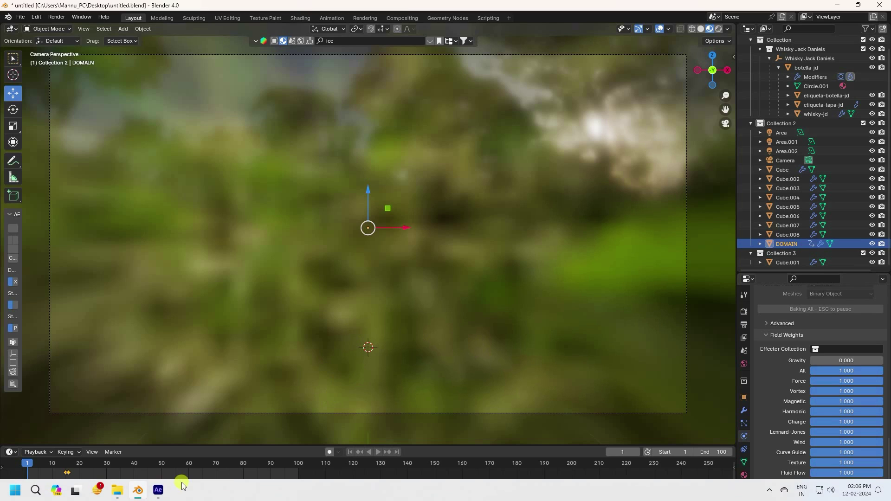
left_click(159, 491)
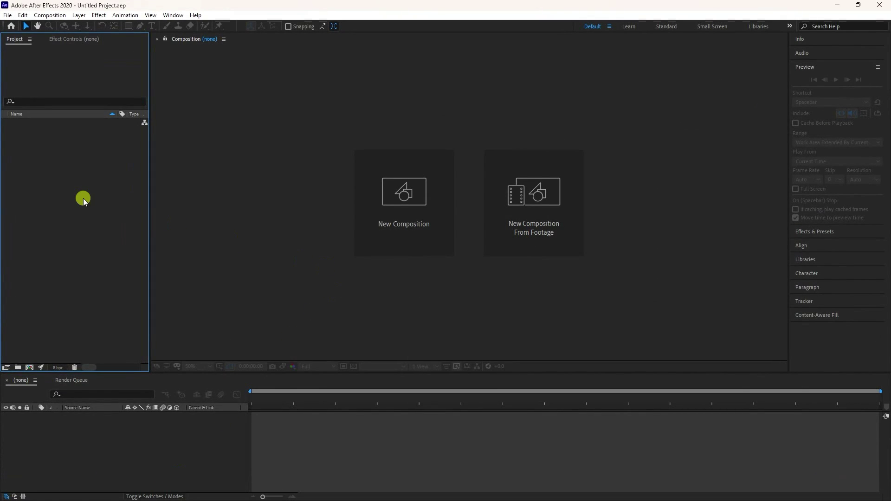
right_click(69, 184)
mouse_move(93, 233)
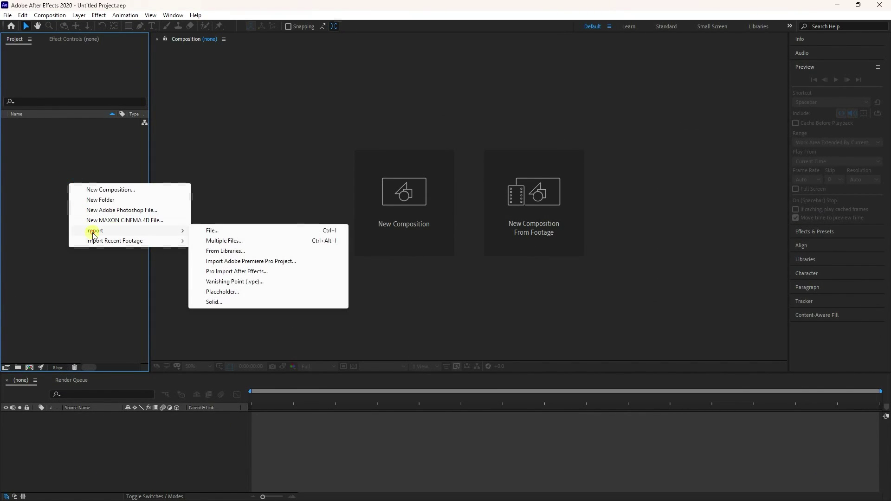
left_click(224, 231)
left_click(127, 108)
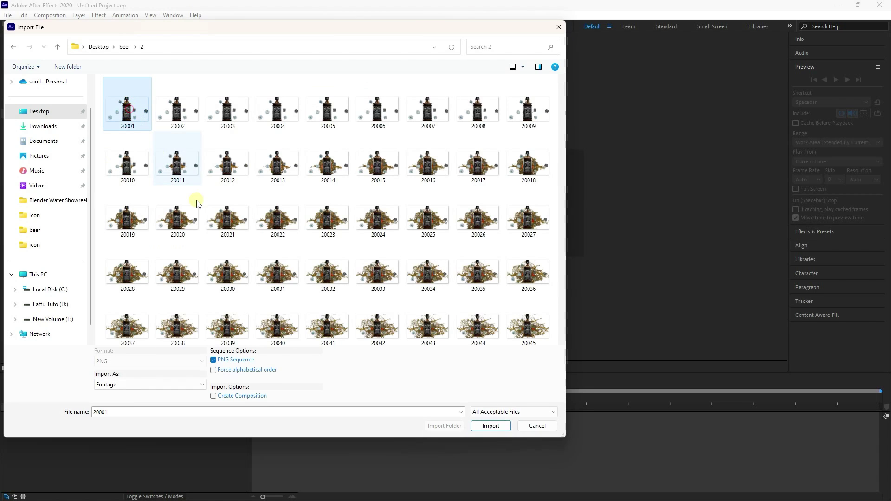
left_click(490, 426)
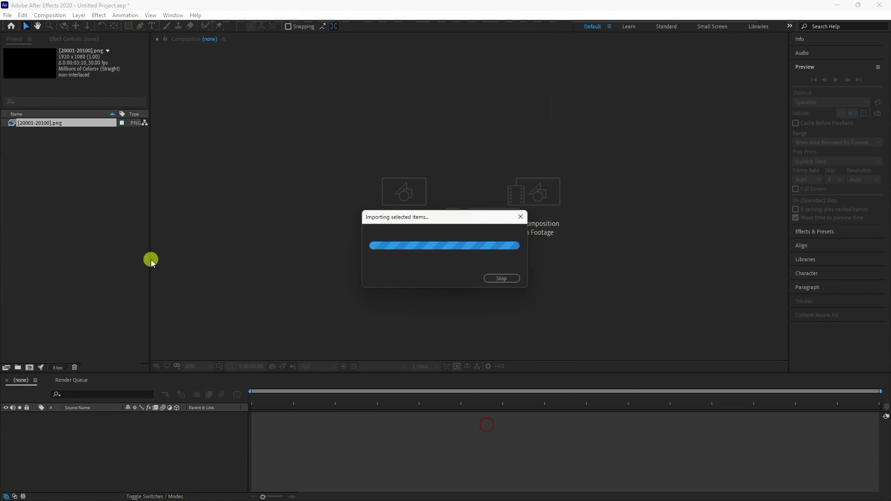
- Create a composition from the imported PNG sequence and fit it in the viewer
left_click_drag(30, 122, 98, 451)
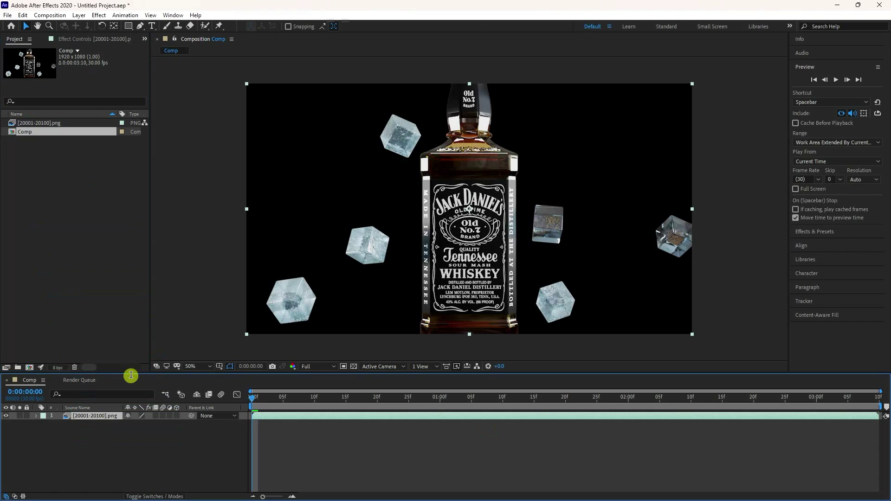
left_click(199, 367)
left_click(207, 210)
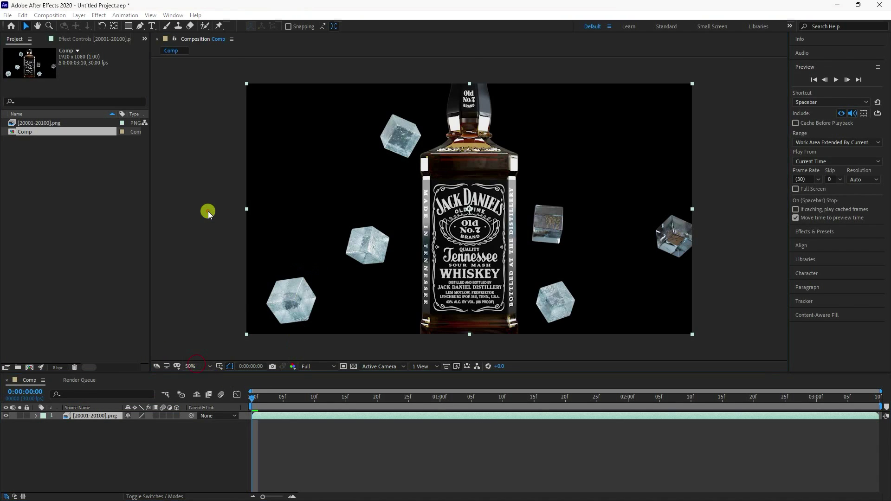
right_click(180, 445)
key("Escape")
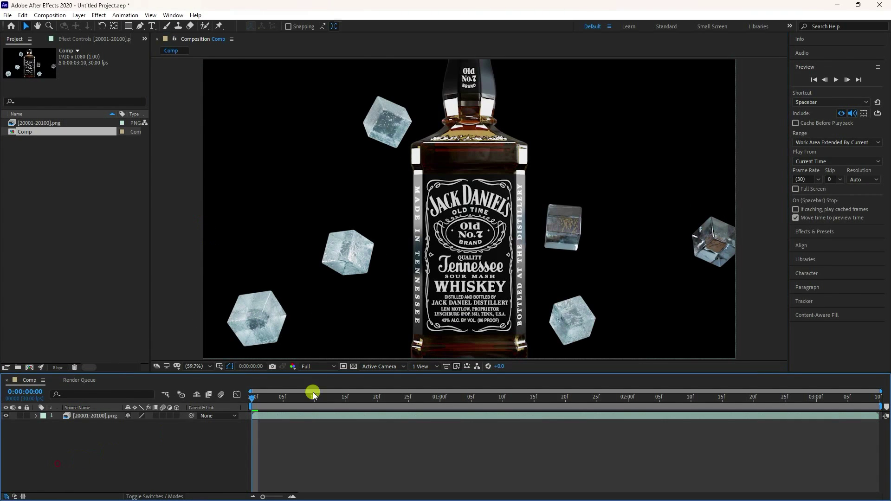
left_click(356, 367)
left_click(355, 367)
- Add a black 1920 x 1080 solid named BG and place it beneath the PNG sequence layer
right_click(113, 470)
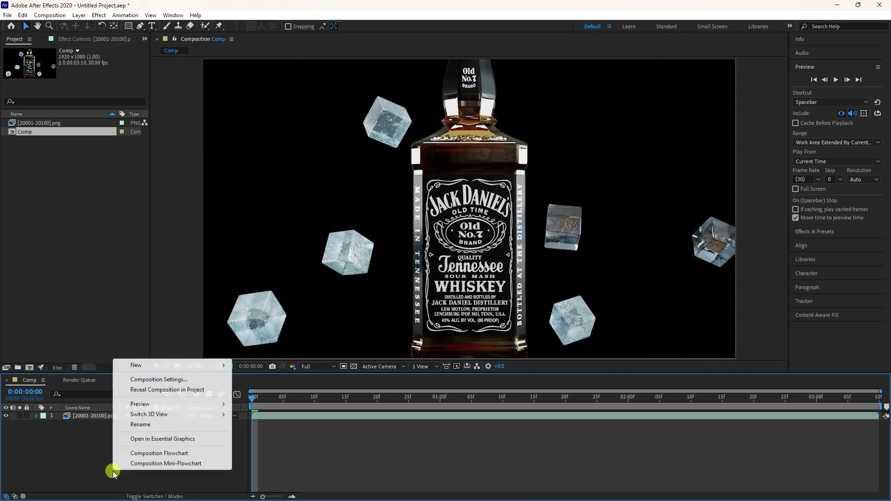
left_click(134, 365)
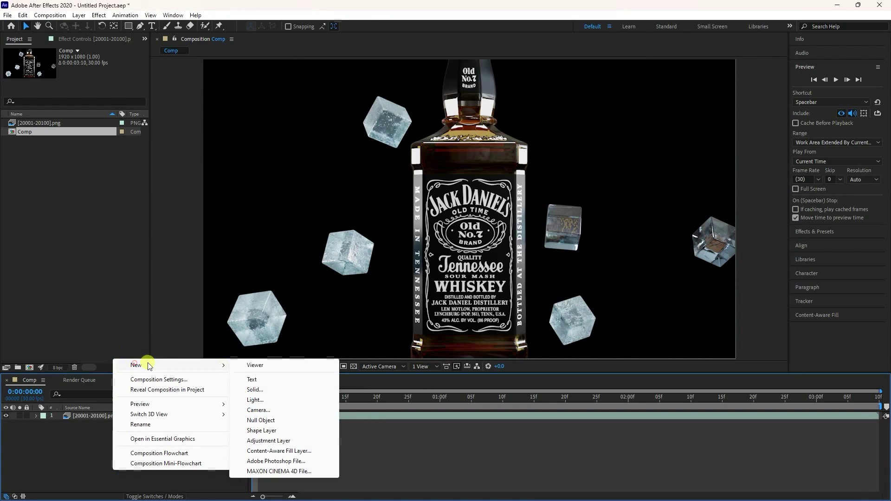
left_click(264, 392)
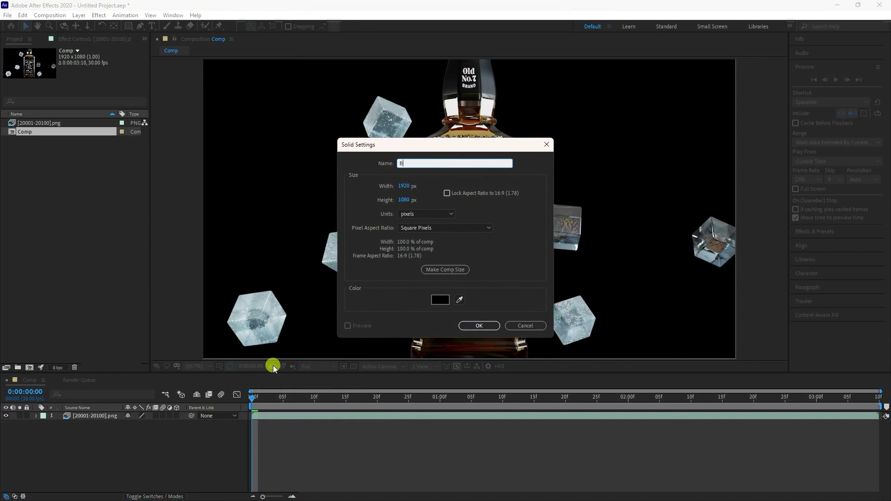
left_click(478, 326)
left_click_drag(73, 416, 76, 428)
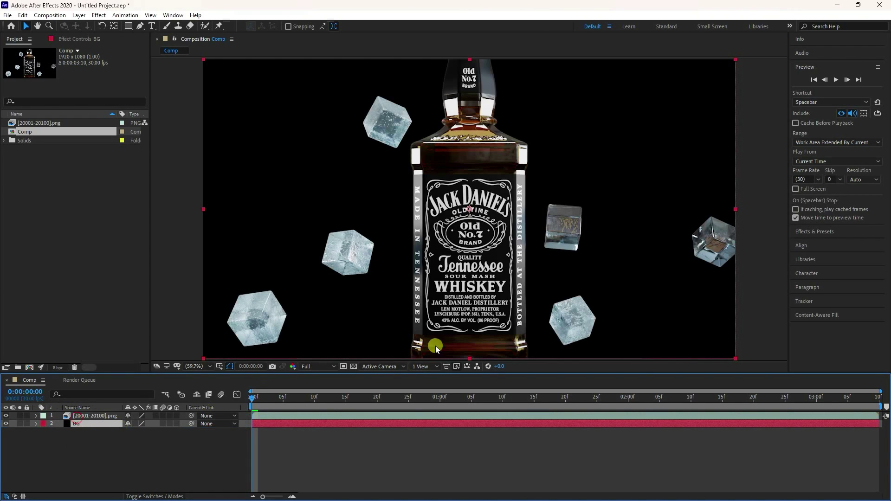
- Find the Gradient Ramp effect by searching "ramp" and apply it to the BG layer
left_click(810, 231)
left_click(817, 93)
type("ramp")
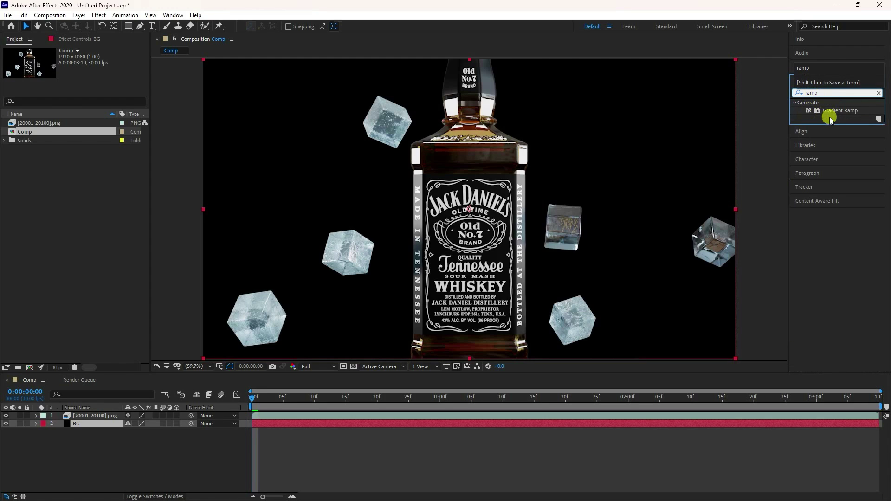
left_click_drag(837, 111, 79, 431)
- Swap the Gradient Ramp's colors and set its shape to Radial Ramp
left_click(112, 122)
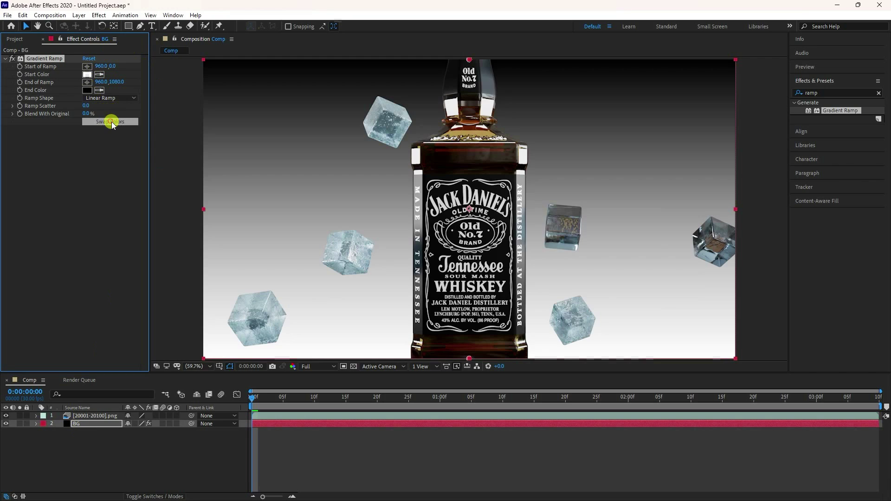
left_click(111, 98)
left_click(112, 119)
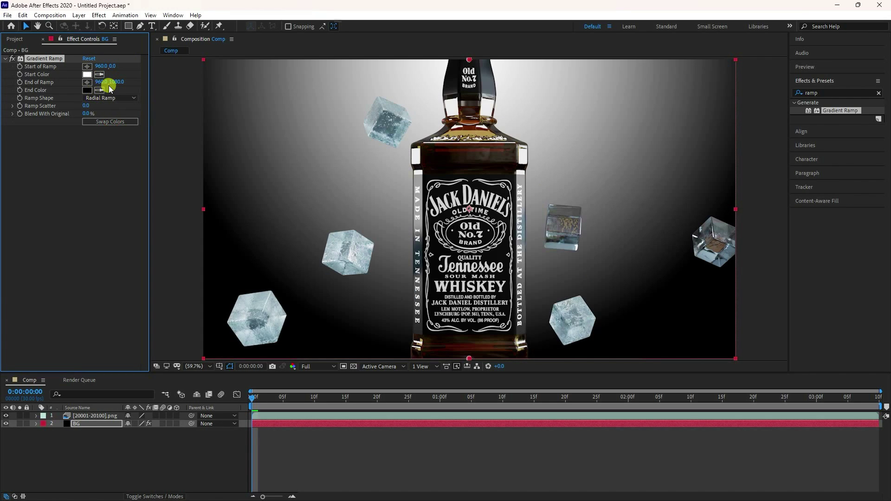
- Set the Gradient Ramp's start point to 960, 537 and its end point to 960, 1538
left_click_drag(116, 83, 165, 84)
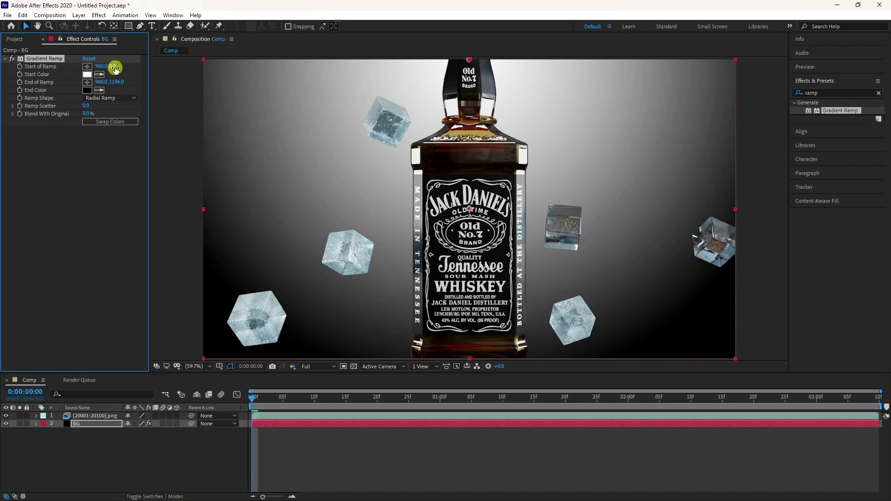
left_click_drag(115, 68, 314, 118)
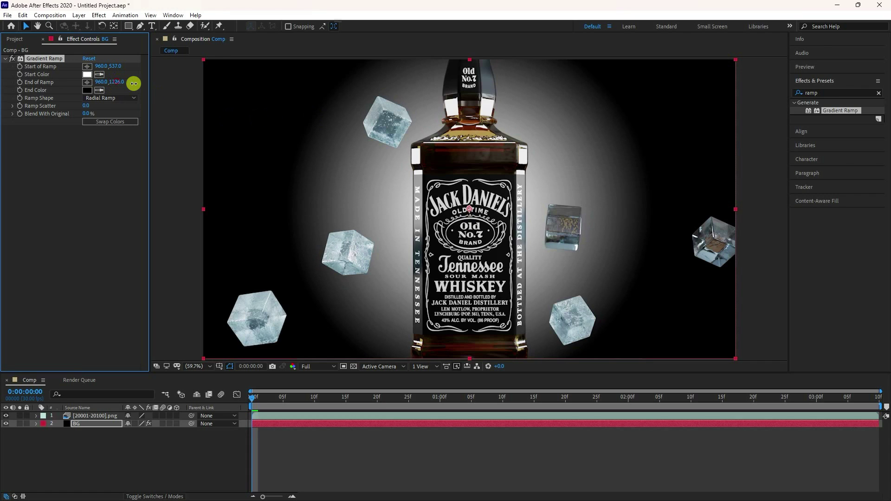
left_click_drag(134, 83, 261, 91)
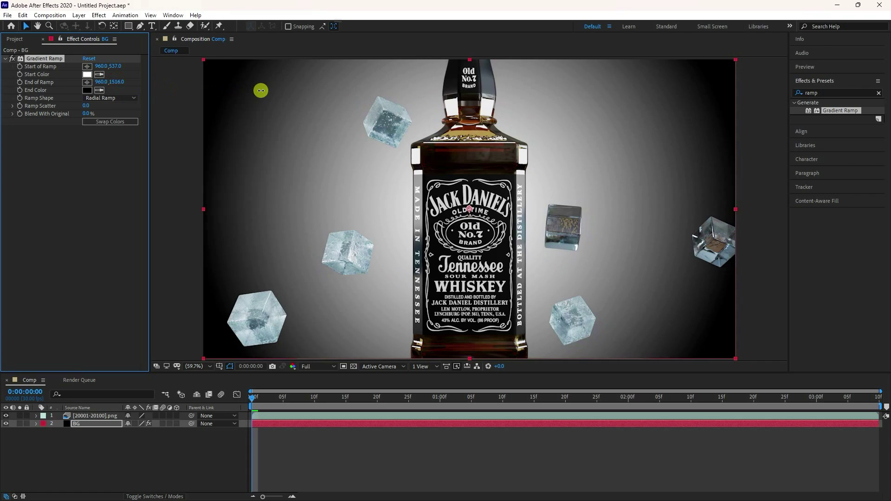
- Change the Gradient Ramp's start color to dark red 490000
left_click(86, 74)
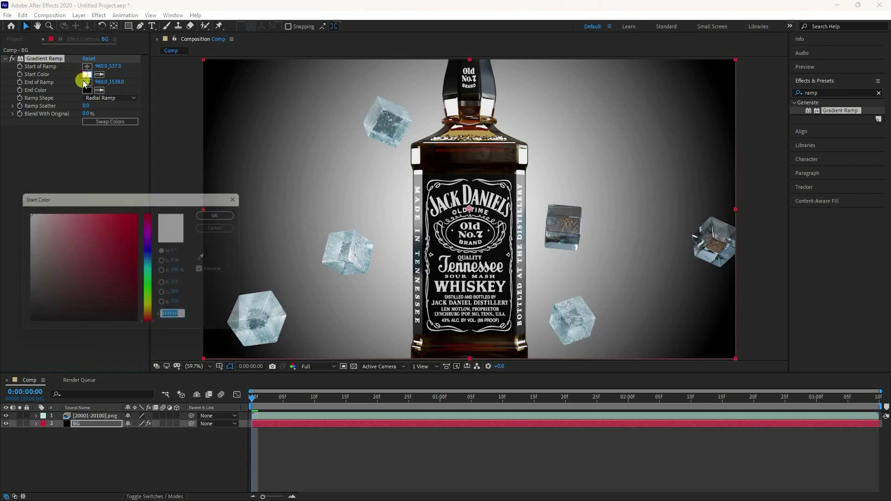
left_click(134, 317)
left_click_drag(163, 302, 169, 293)
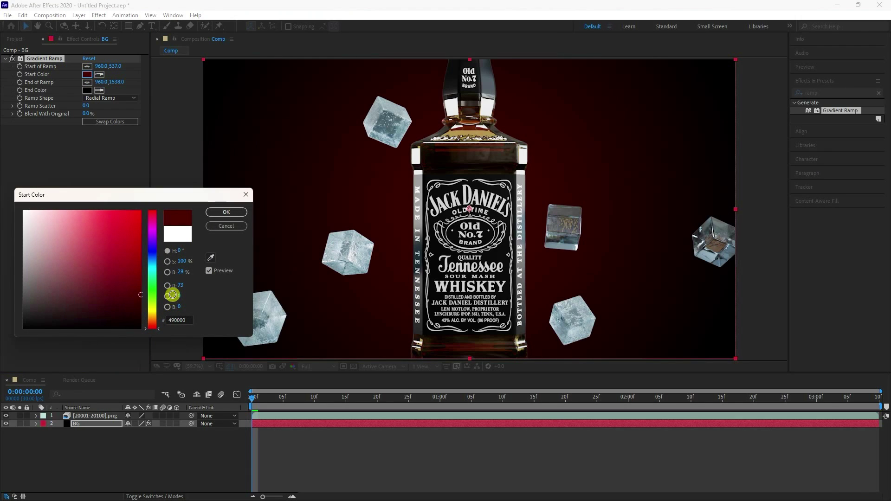
left_click(237, 212)
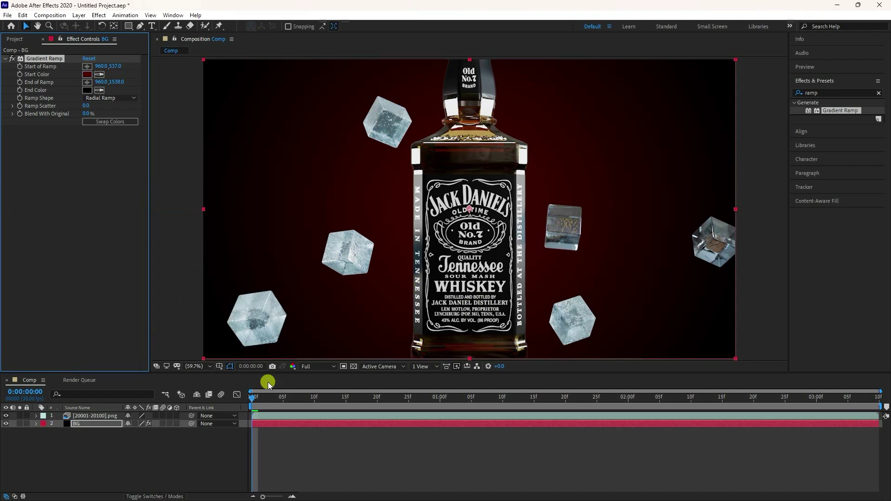
right_click(96, 463)
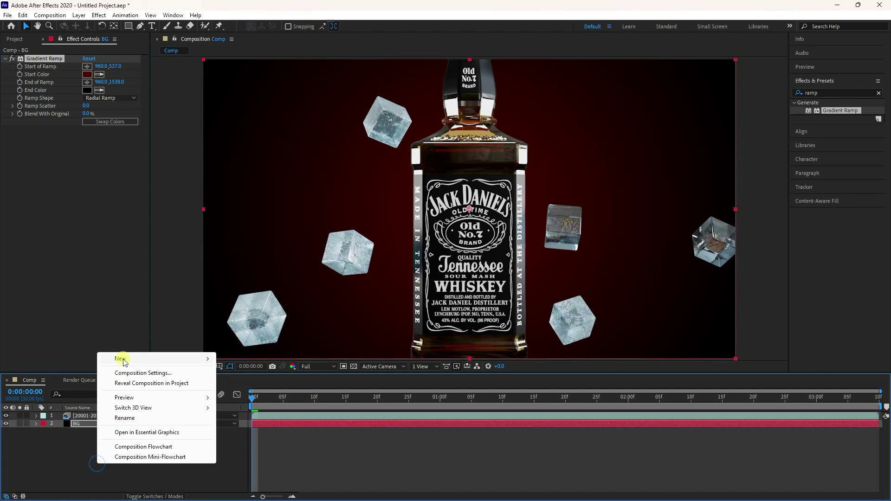
mouse_move(124, 360)
left_click(239, 394)
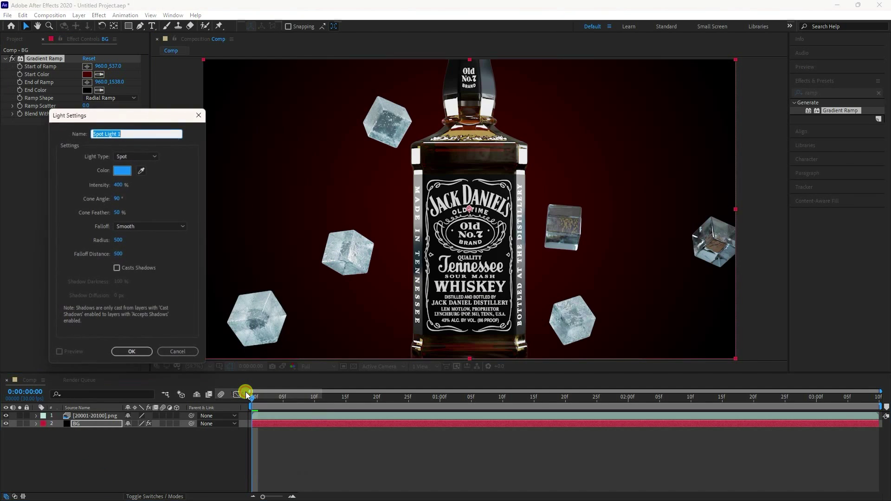
left_click(188, 352)
- Add a black 1920 x 1080 solid named LIGHT between the PNG sequence and BG layers
right_click(148, 440)
left_click(194, 333)
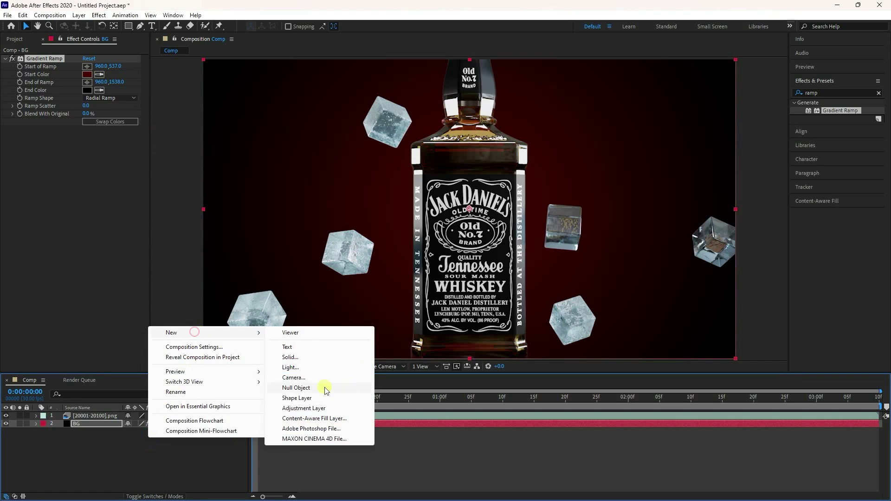
left_click(292, 359)
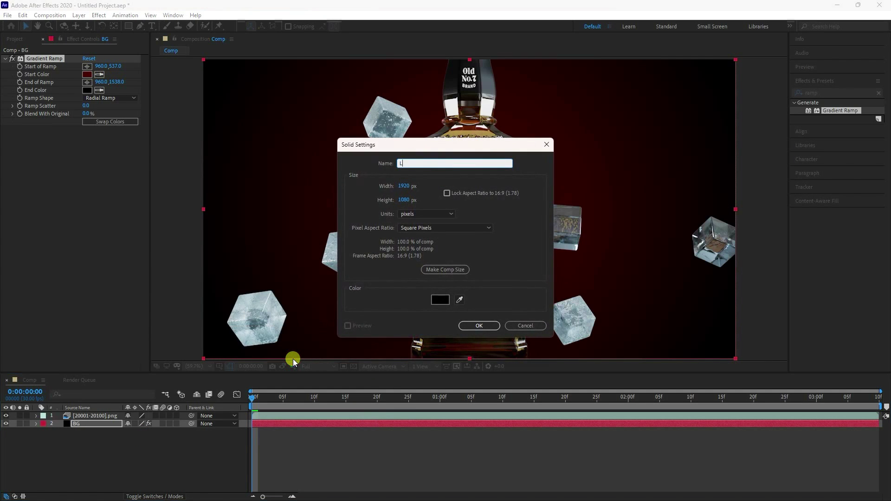
key("Return")
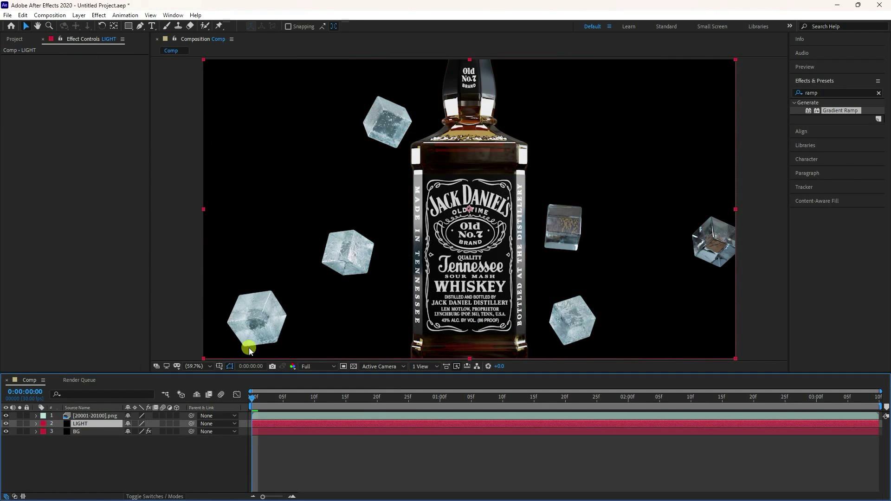
- Apply the Video Copilot Optical Flares effect to the LIGHT layer
left_click(99, 15)
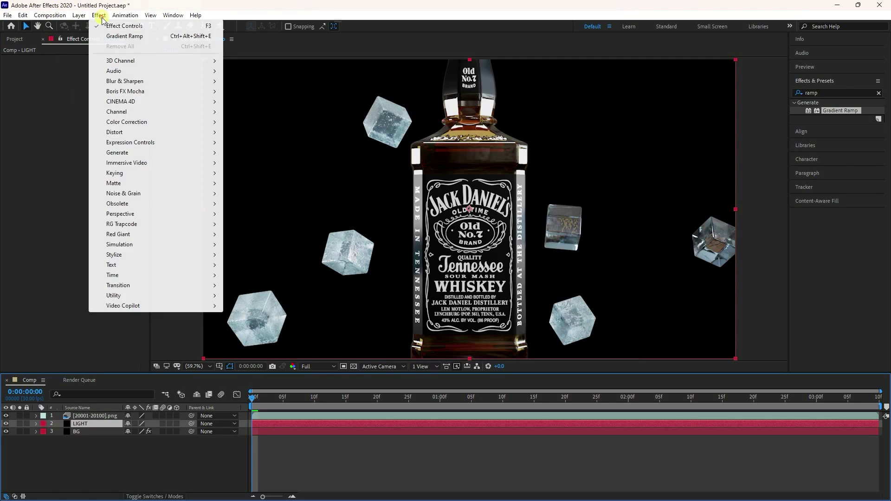
mouse_move(132, 309)
left_click(246, 307)
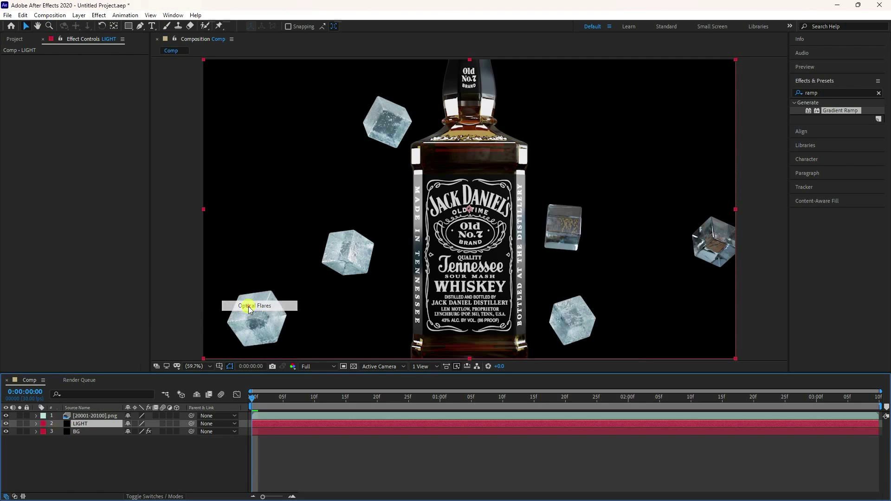
- Load the Red Dwarf preset from Pro_Presets 1 into Optical Flares and raise the flare's brightness
left_click(45, 77)
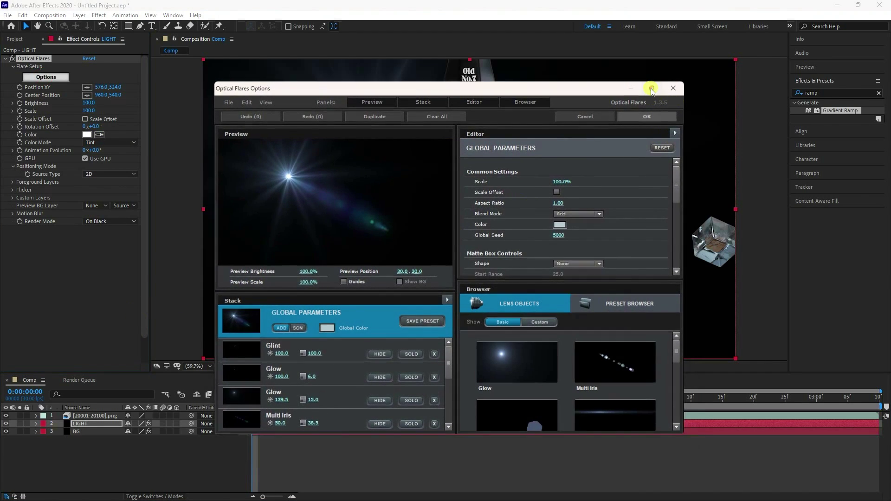
left_click(651, 88)
left_click(759, 296)
double_click(698, 437)
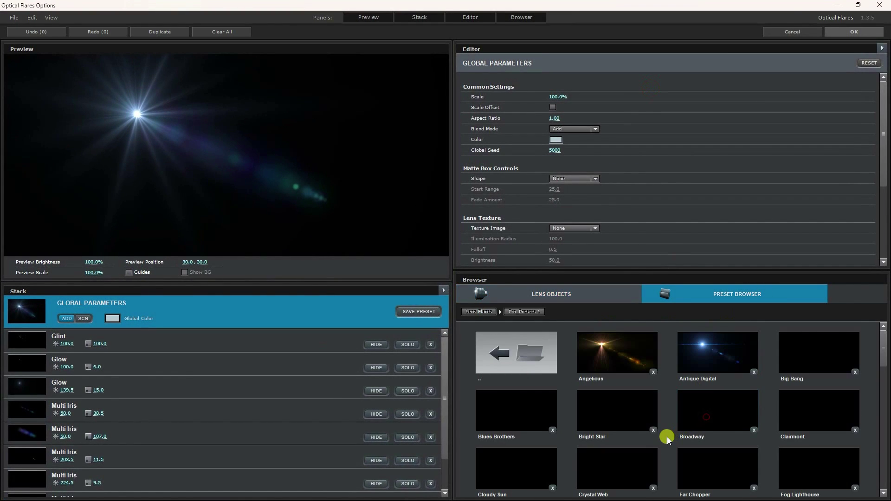
scroll(666, 413, "down", 5)
scroll(668, 416, "down", 8)
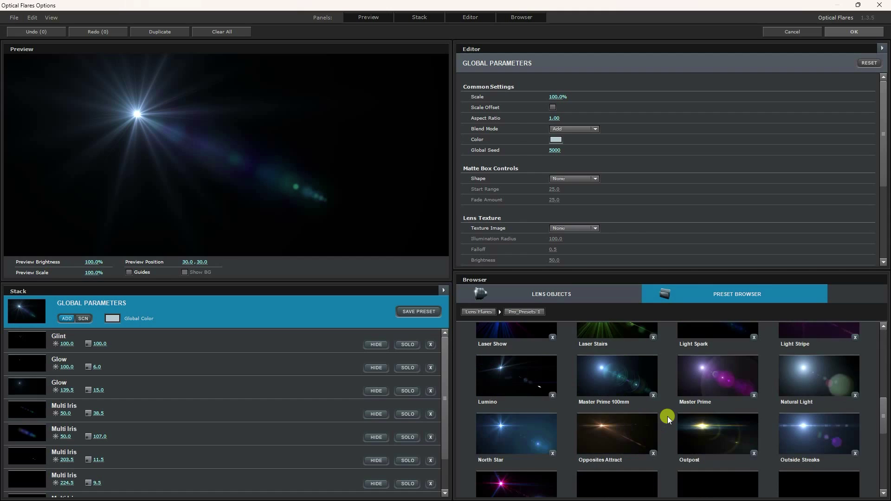
left_click(614, 470)
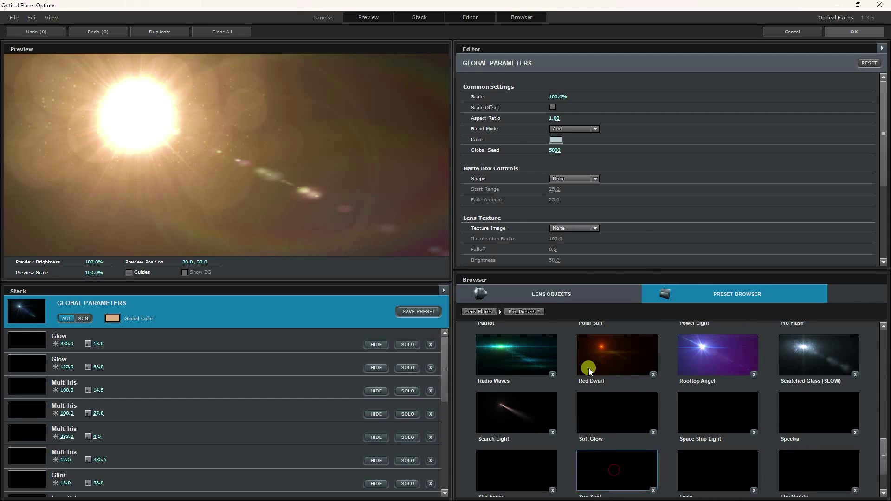
left_click(595, 356)
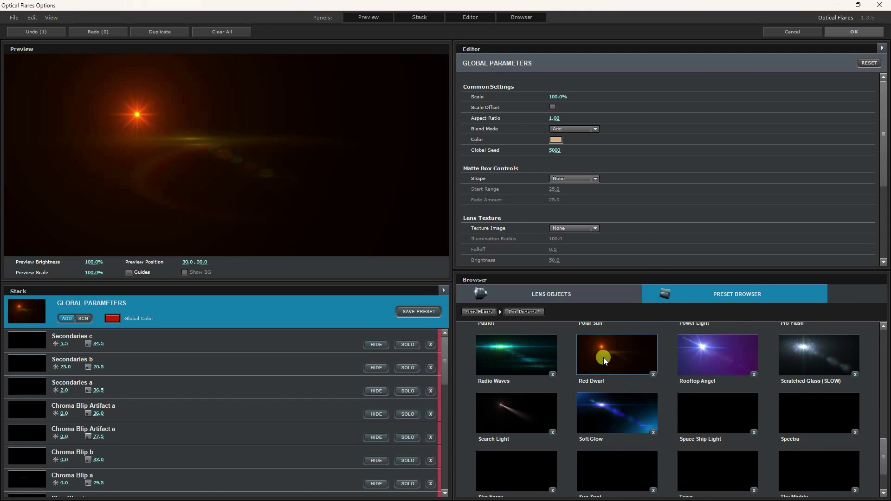
left_click(841, 31)
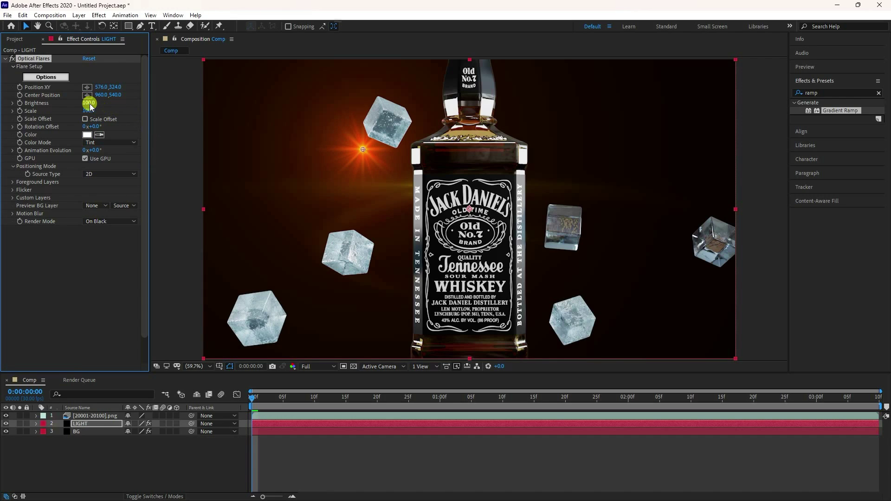
key("Return")
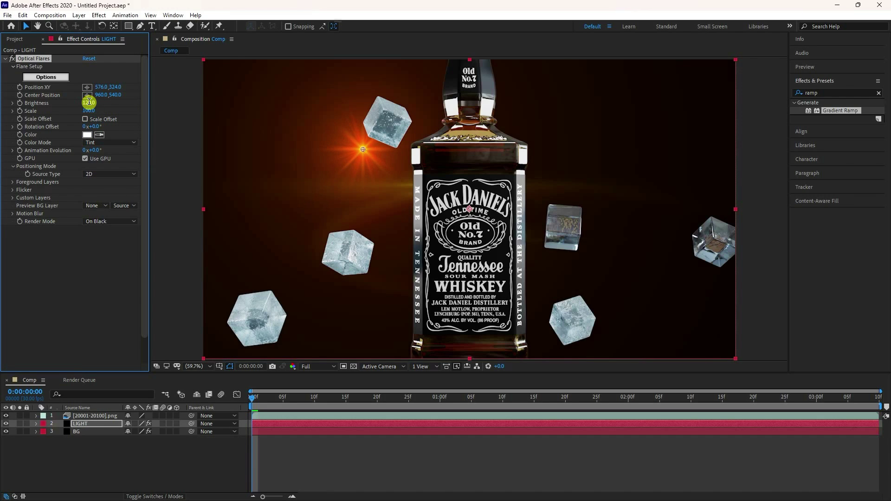
- Add a black 1920 x 1080 solid named LIGHT 2 above the PNG sequence layer
right_click(111, 461)
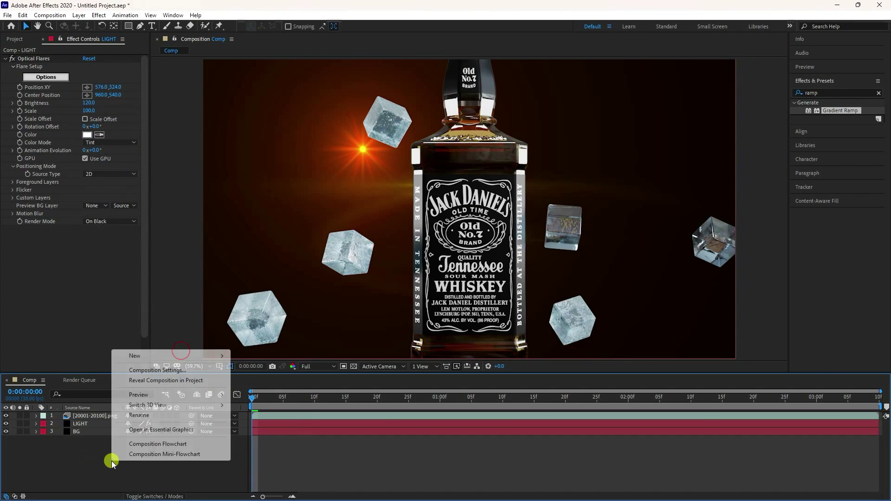
left_click(139, 355)
left_click(253, 381)
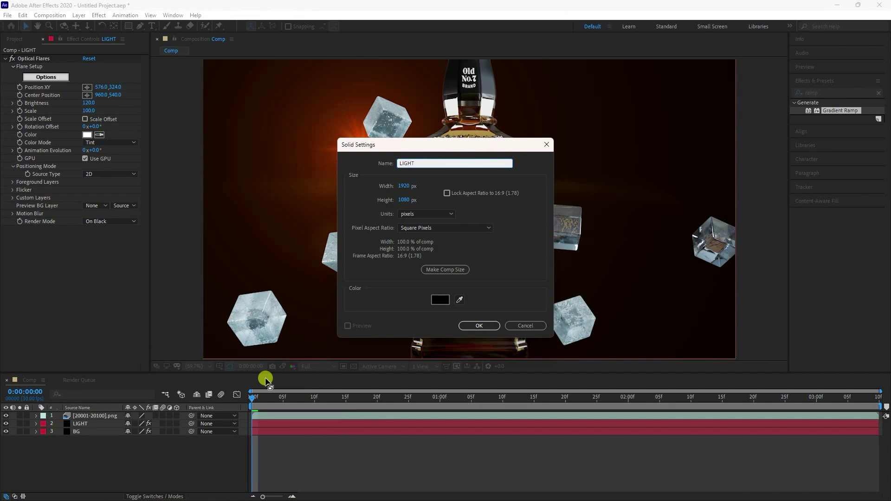
type("LIGHT")
key("Return")
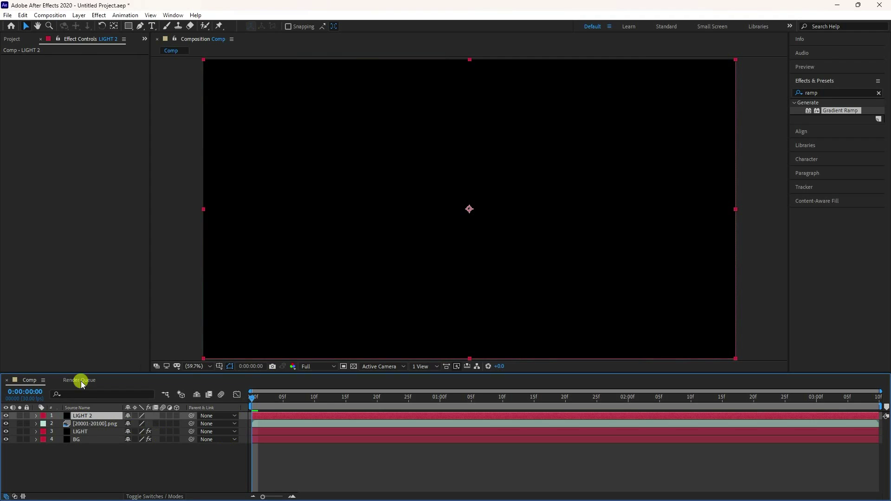
- Apply the Video Copilot Optical Flares effect to the LIGHT 2 layer
left_click(99, 14)
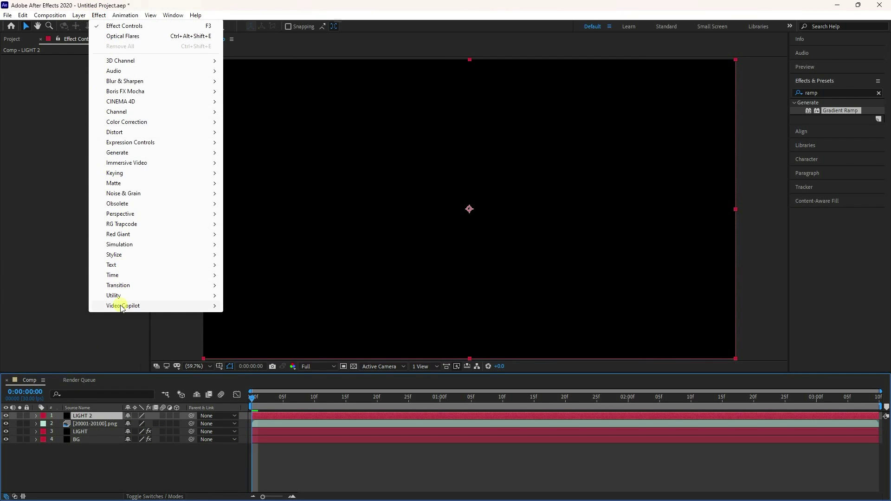
left_click(122, 306)
left_click(241, 308)
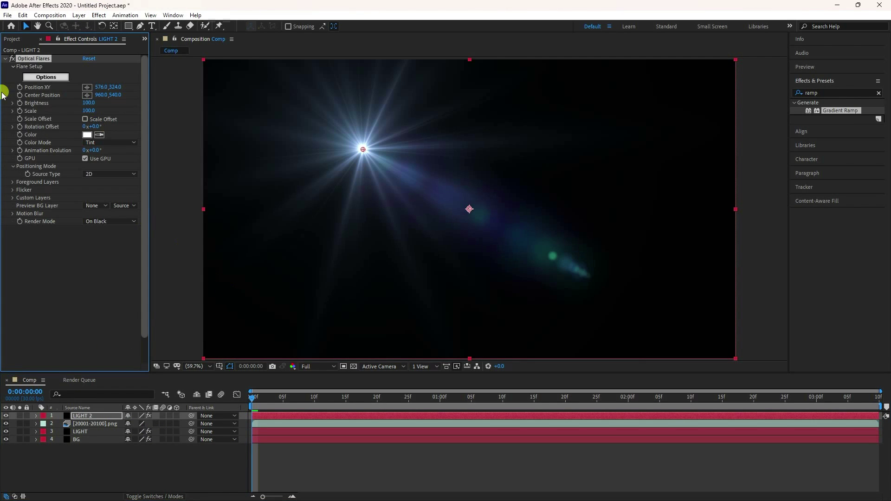
- Load the Golden Sun preset from the Motion Graphics presets into LIGHT 2's Optical Flares effect
left_click(36, 77)
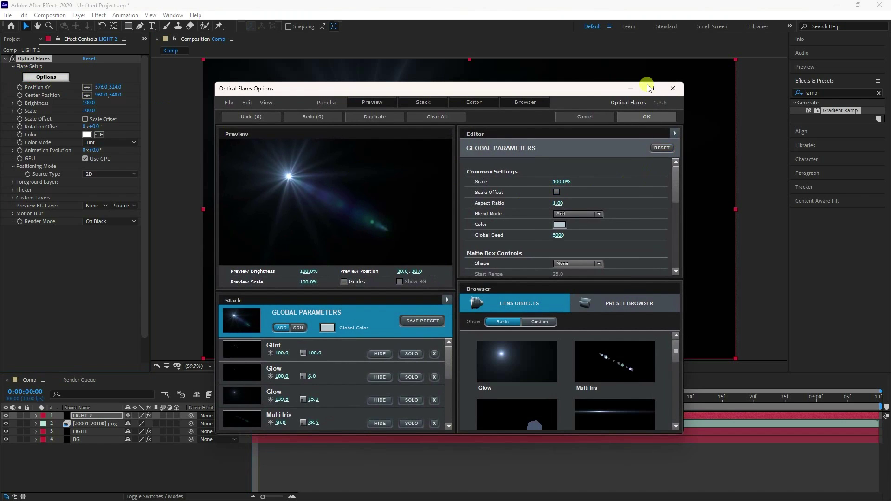
left_click(649, 88)
left_click(779, 301)
double_click(806, 348)
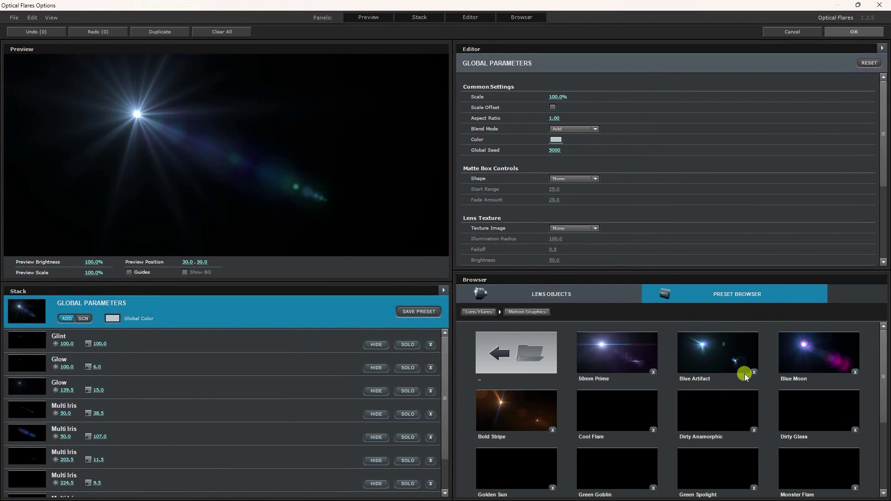
left_click(493, 471)
left_click(854, 31)
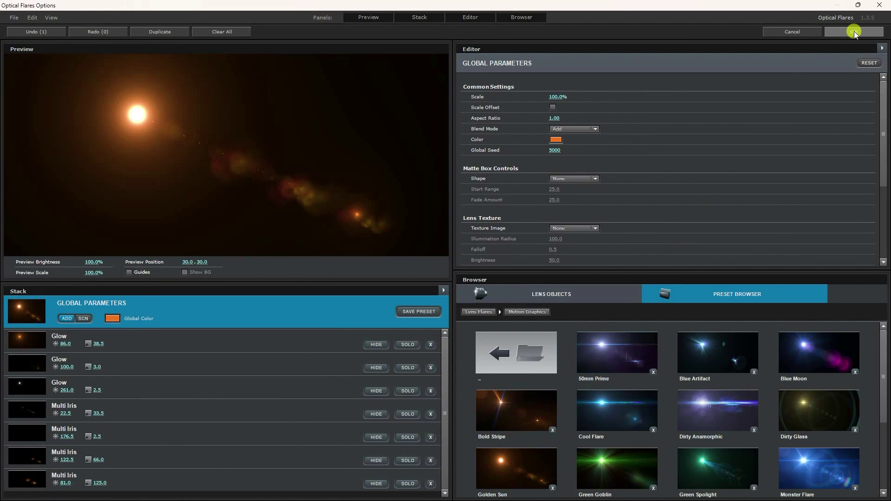
- Move the Golden Sun flare to just above the frame's top centre, at about 958, -34
key("comma")
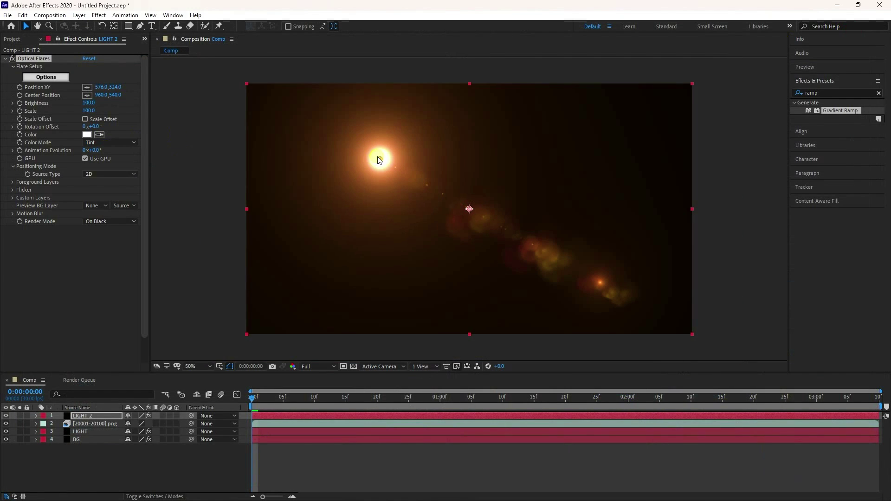
left_click_drag(382, 160, 467, 73)
left_click(170, 456)
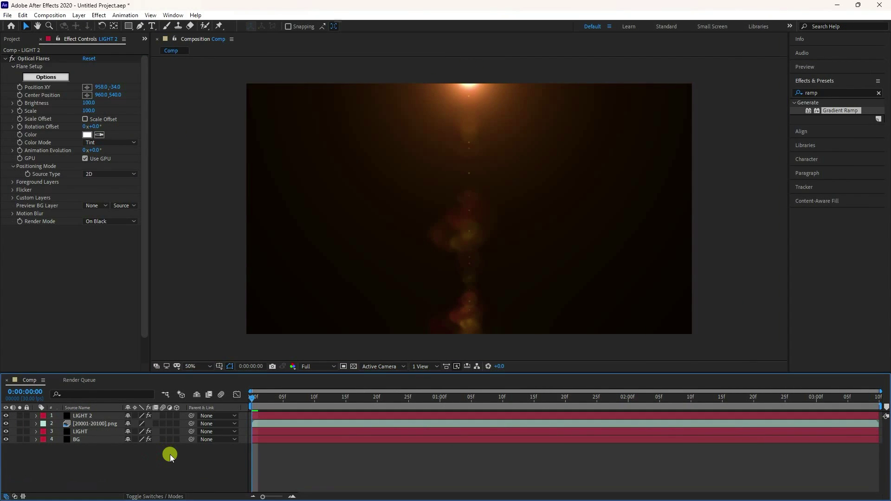
- Show the layer blending modes and set the LIGHT 2 layer's mode to Add
left_click(153, 496)
left_click(138, 416)
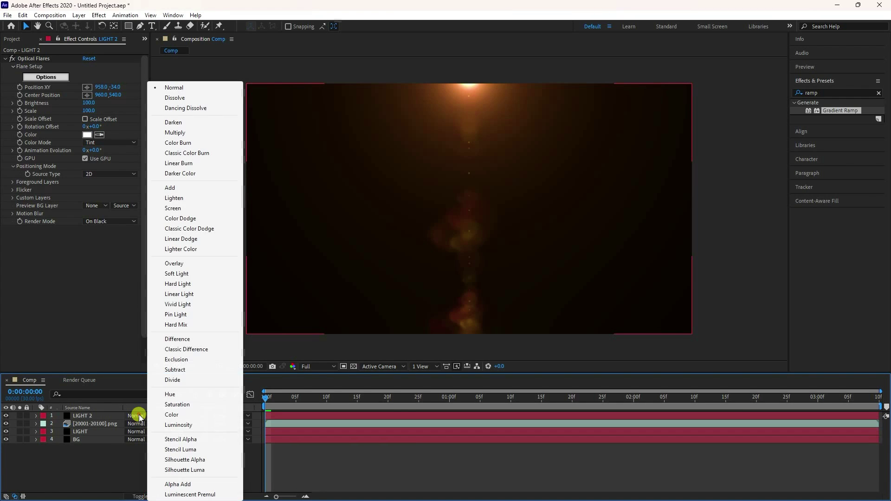
left_click(79, 466)
left_click(89, 417)
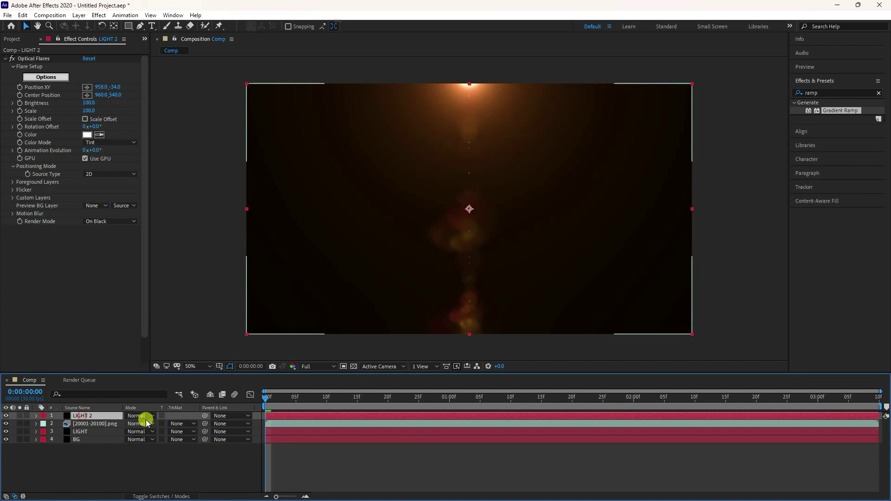
left_click(145, 416)
left_click(171, 188)
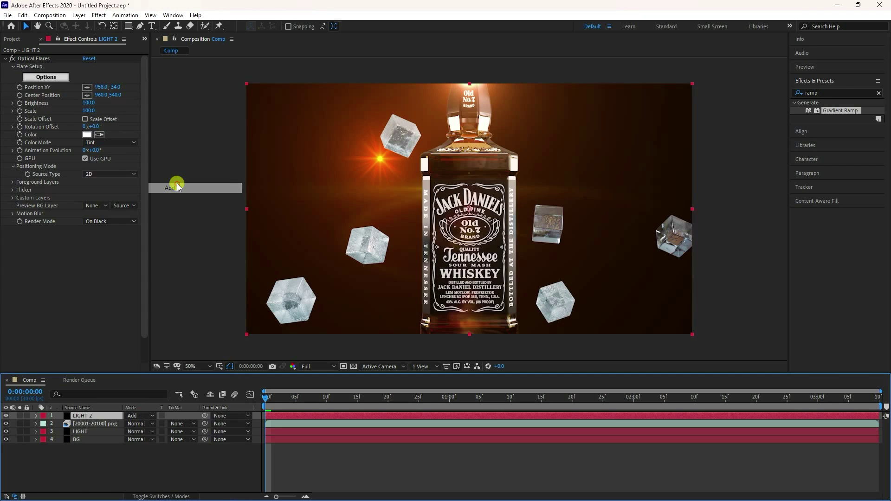
- Set the LIGHT 2 flare's brightness to 75 and play back the composition
left_click(99, 104)
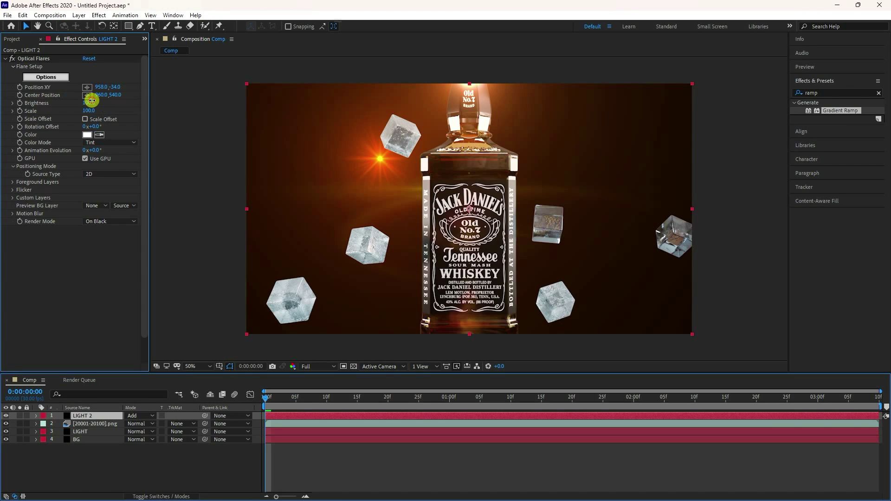
type("75")
key("Return")
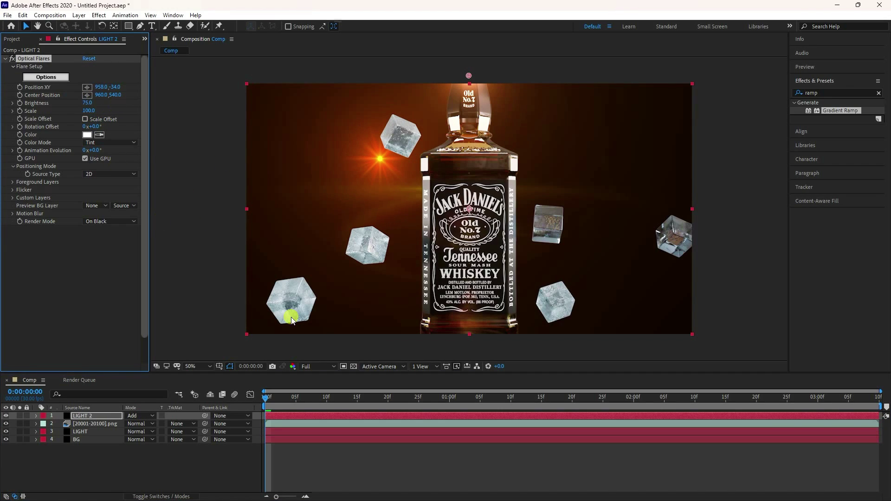
left_click(793, 67)
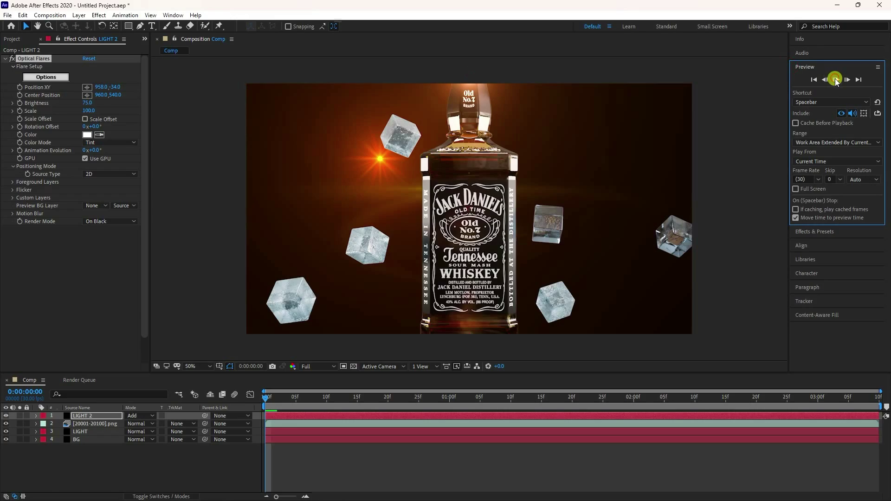
left_click(836, 80)
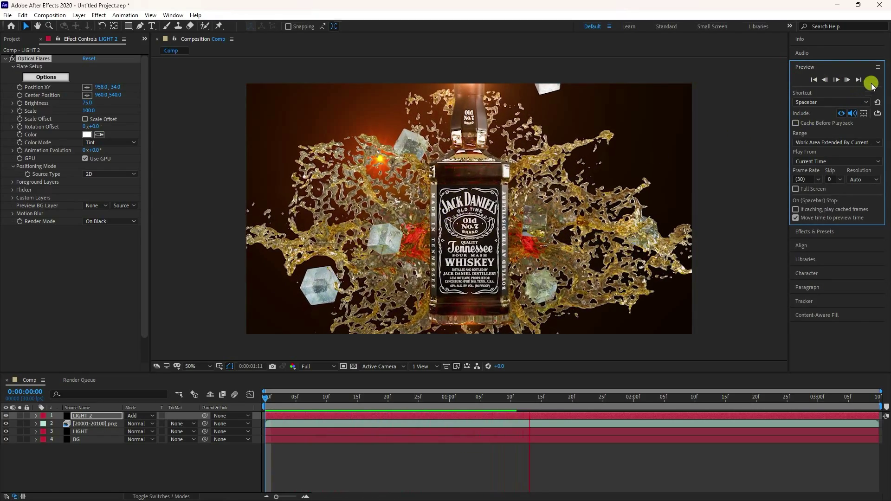
- Stop the playback and add an adjustment layer above LIGHT 2 in the composition
left_click(92, 417)
right_click(79, 449)
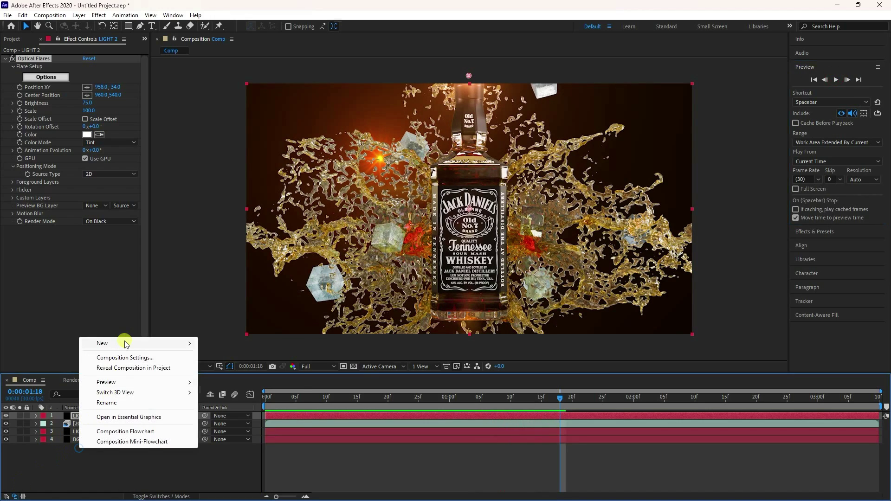
left_click(124, 343)
left_click(233, 420)
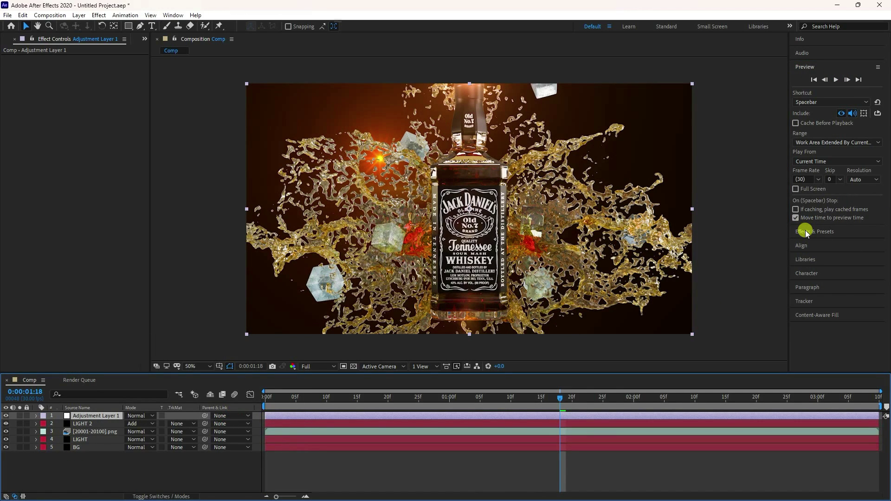
- Find the Curves color correction effect and apply it to the adjustment layer
left_click(805, 232)
left_click(834, 93)
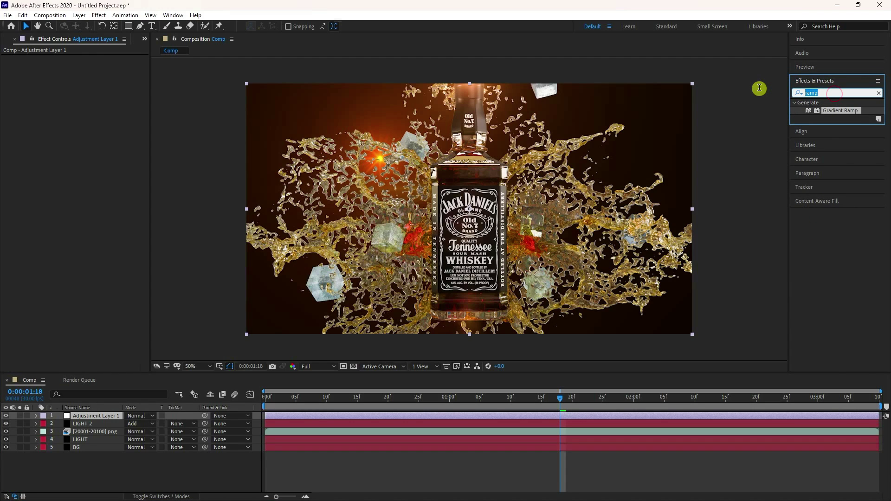
type("cur")
left_click(825, 197)
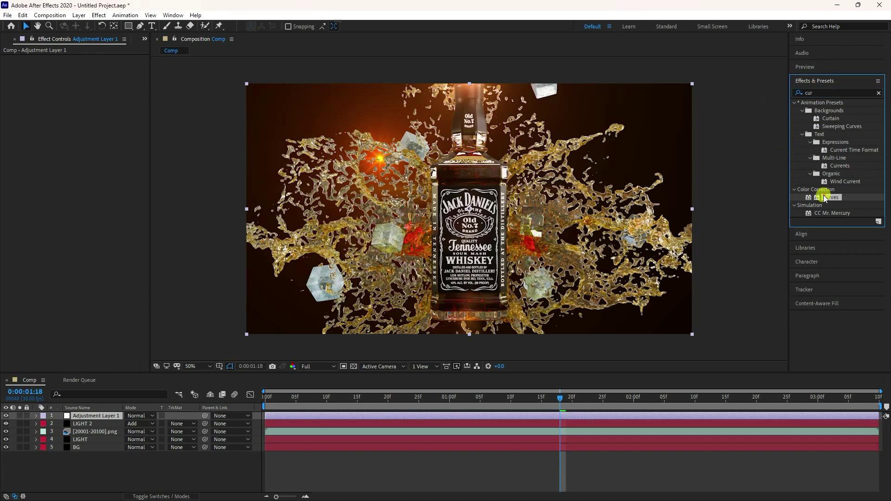
left_click_drag(825, 197, 77, 418)
- Raise the upper part of the RGB curve and pull the shadows back to the diagonal for more contrast
left_click(91, 298)
mouse_move(101, 130)
left_mouse_down()
mouse_move(88, 118)
mouse_move(90, 127)
left_mouse_up()
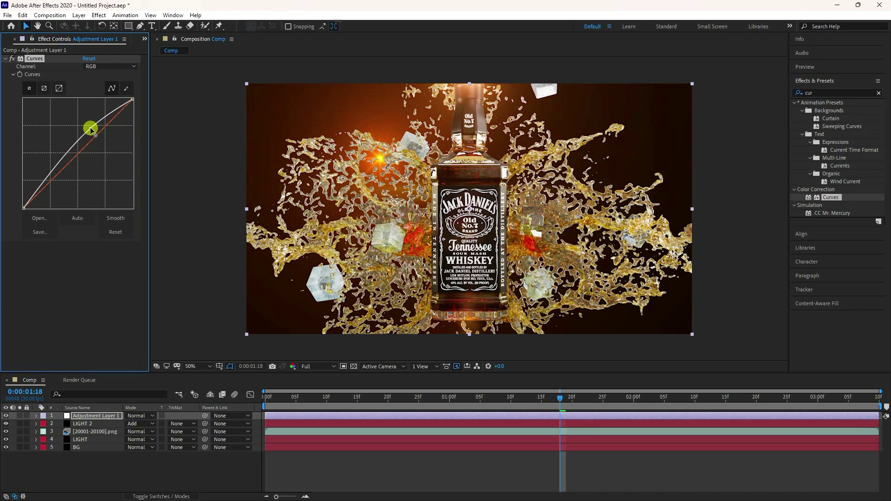
left_click_drag(46, 176, 57, 175)
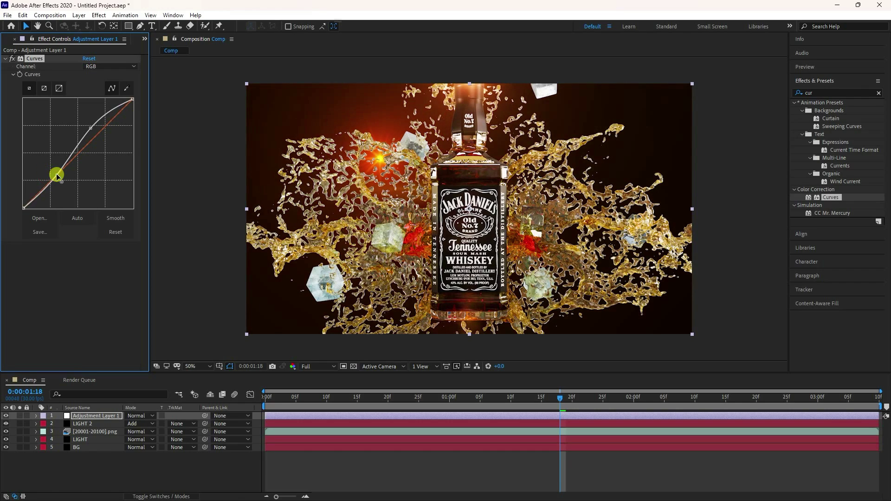
- Add the Sharpen effect to the adjustment layer and set its Sharpen Amount to 20
left_click(827, 93)
type("shar")
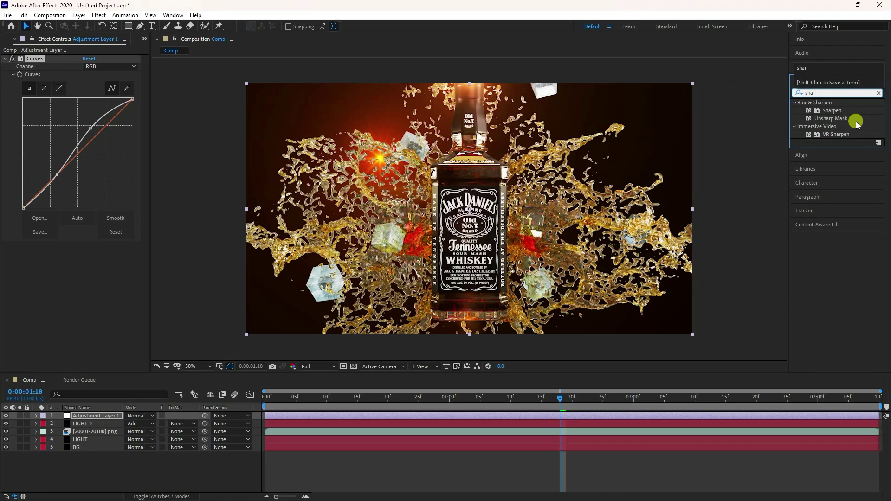
left_click_drag(833, 111, 110, 275)
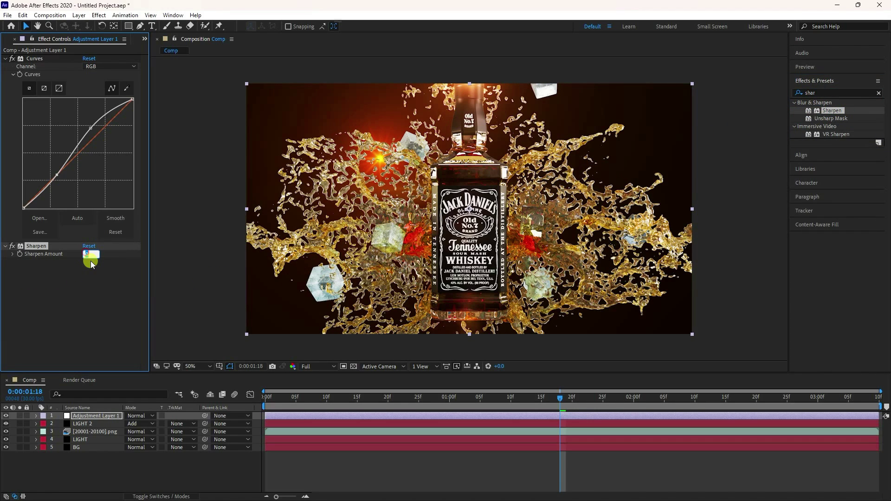
left_click_drag(90, 253, 166, 246)
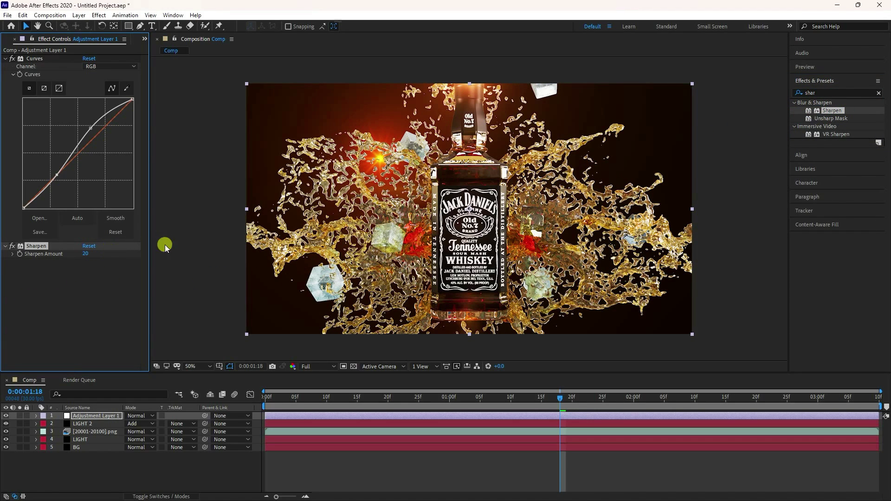
- Fit the composition in an enlarged viewer and play back the color-graded splash animation
left_click(805, 68)
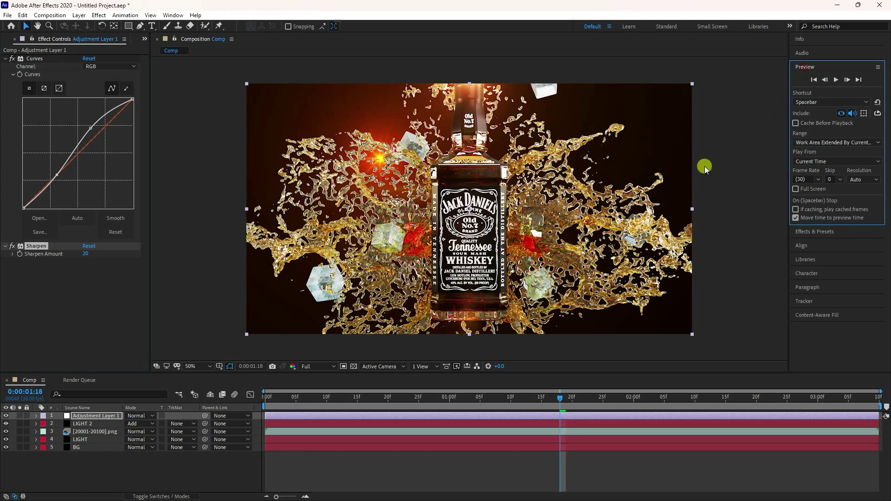
left_click(205, 366)
left_click(209, 212)
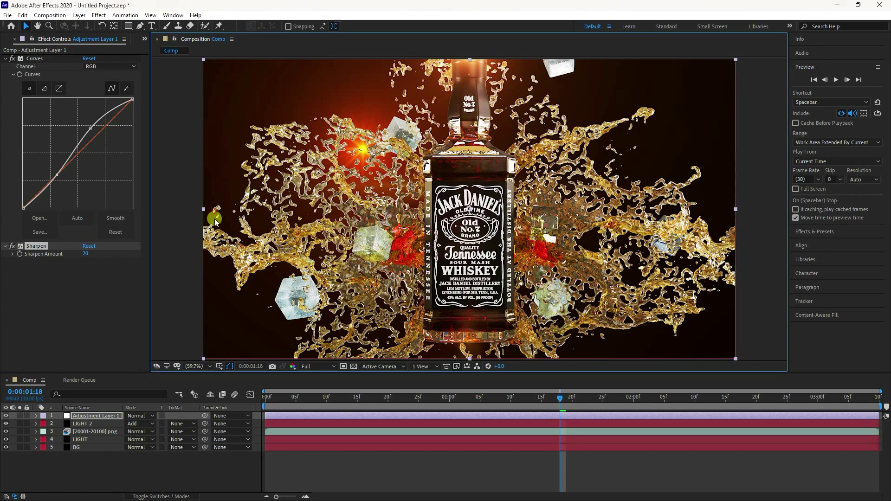
left_click_drag(278, 373, 259, 415)
left_click(807, 68)
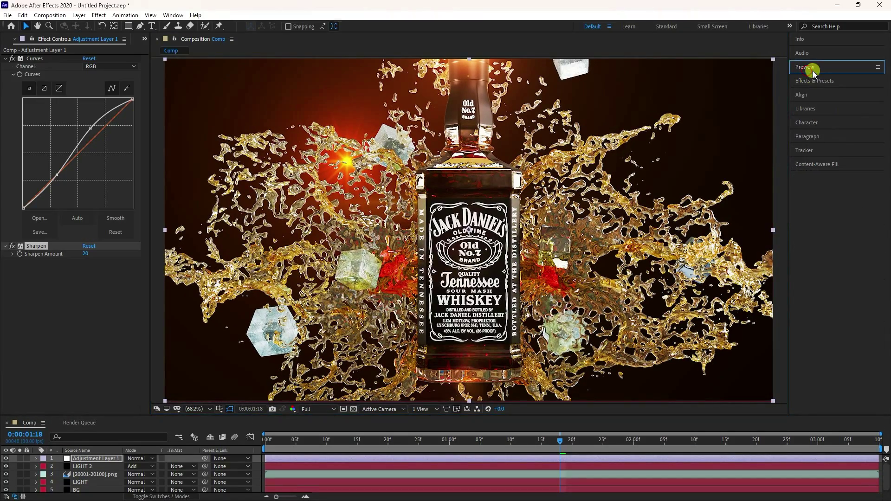
left_click(813, 68)
left_click(836, 79)
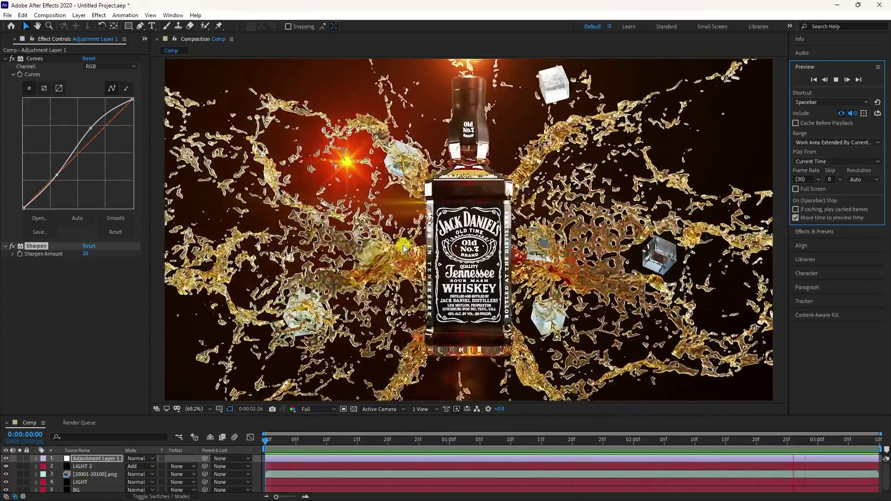
left_click(836, 80)
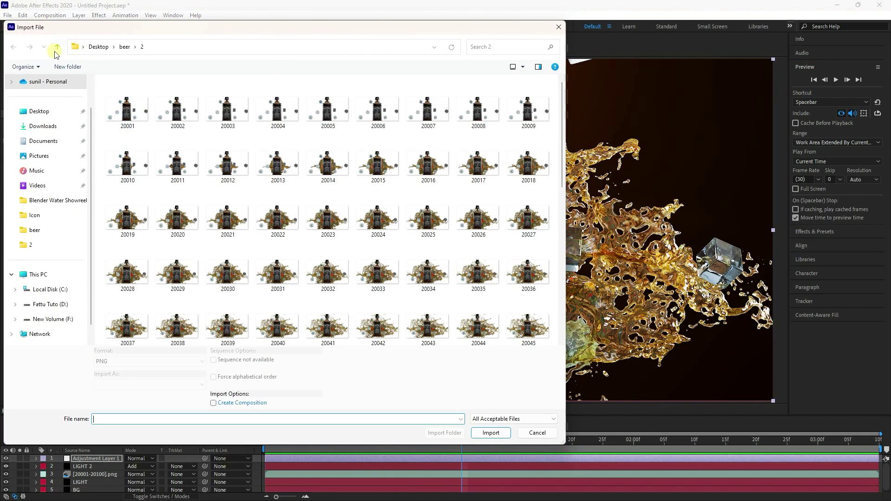
- Import the PNG sequence starting at 40001 from the beer folder's subfolder 3
left_click(56, 49)
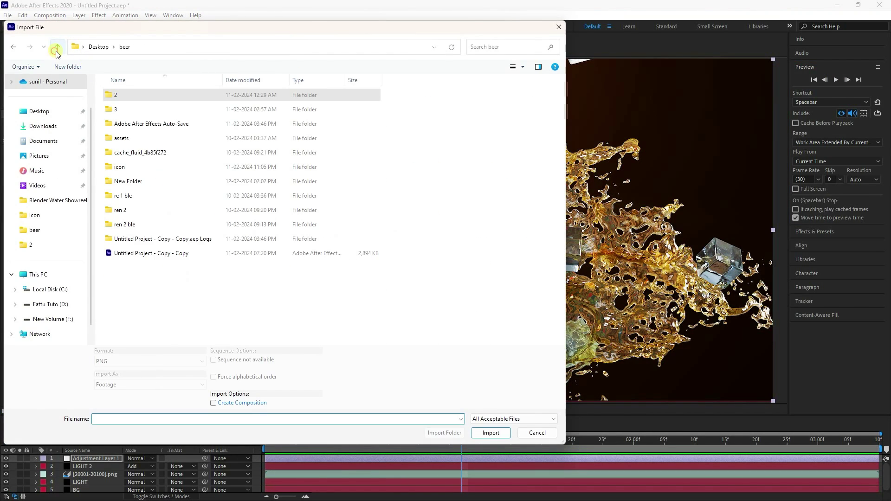
double_click(122, 110)
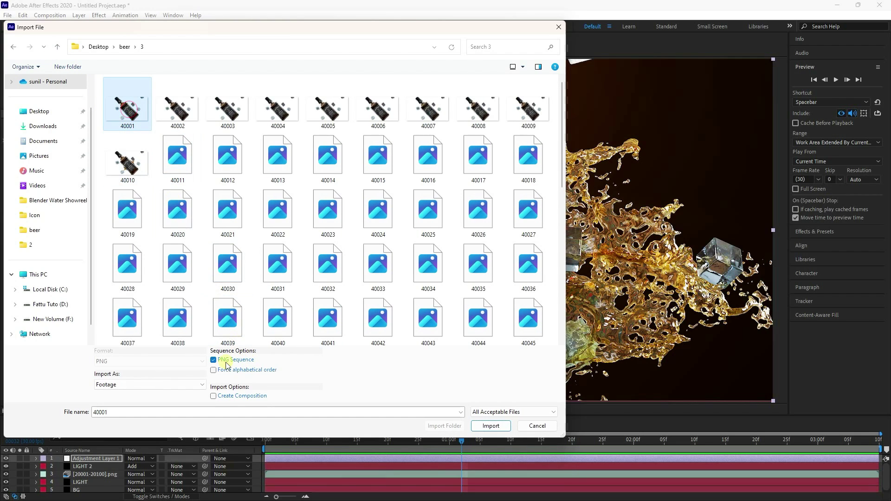
left_click(488, 426)
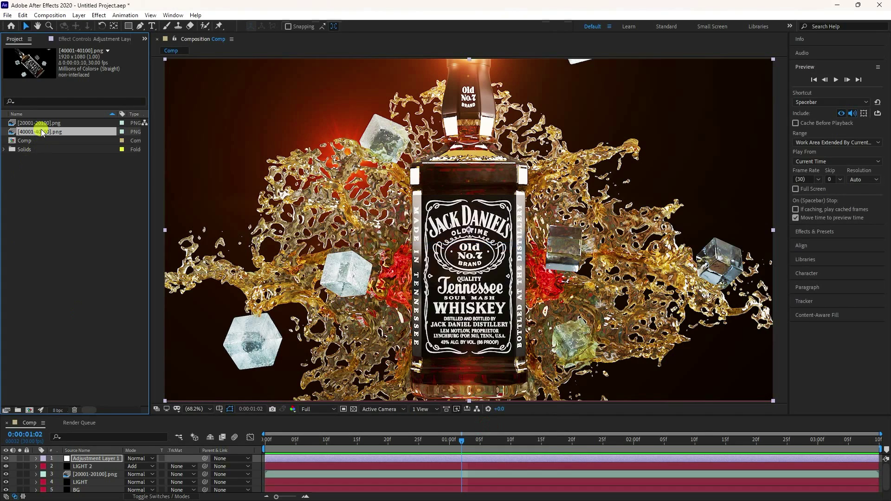
left_click(7, 475)
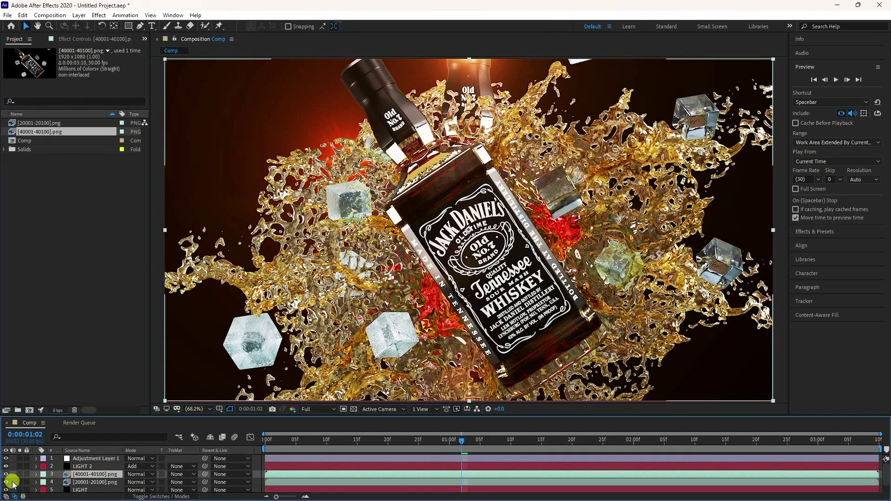
left_click(6, 483)
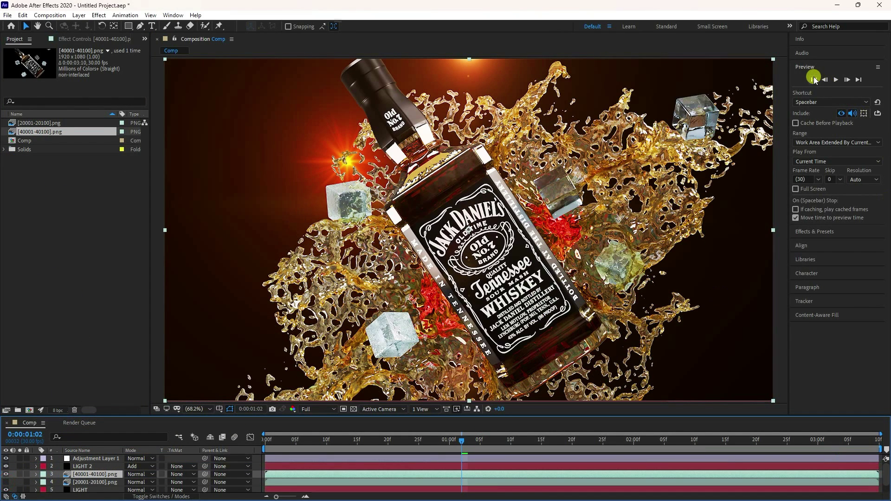
left_click(831, 80)
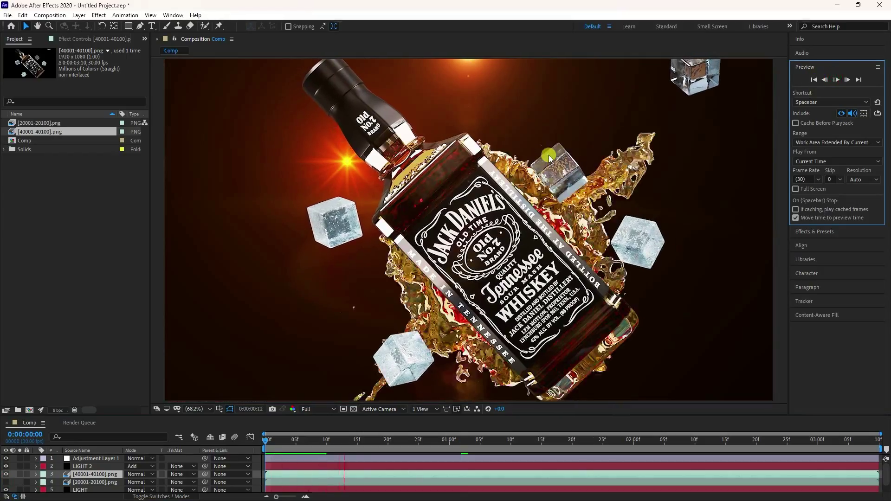